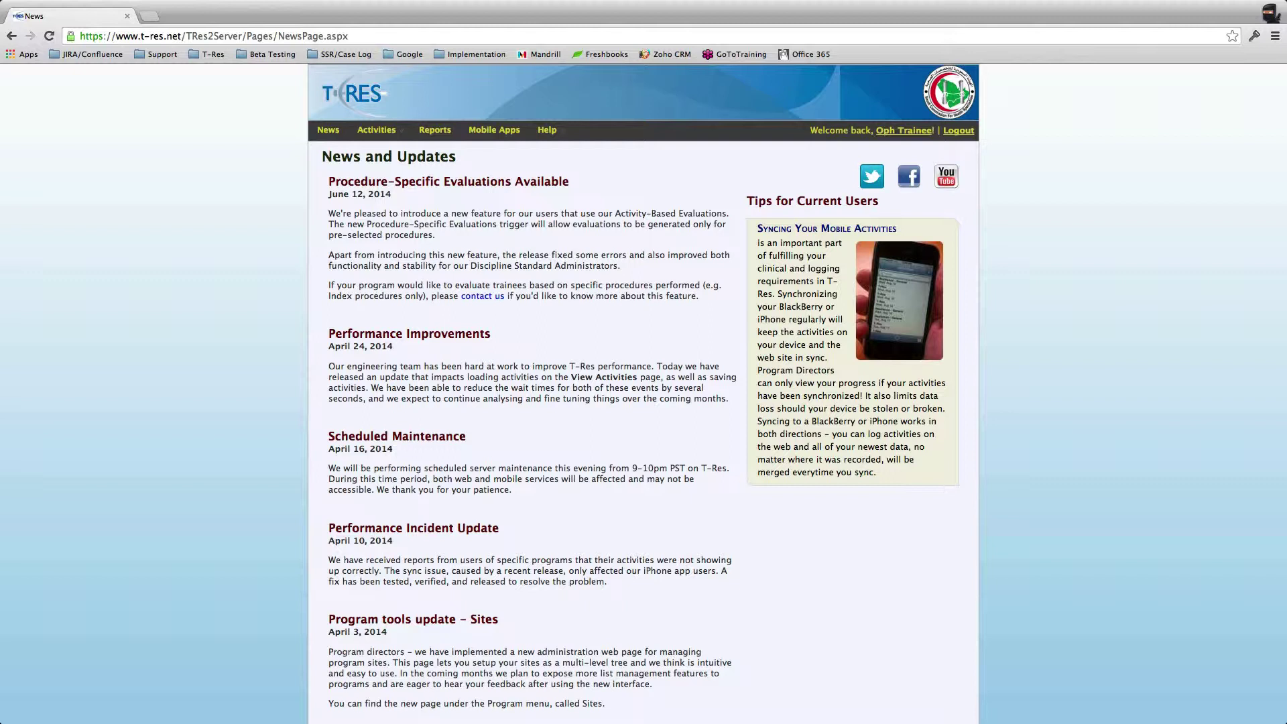
Step: Open the form for entering a new activity and set its date to 27-Jun-2014
mouse_move(376, 129)
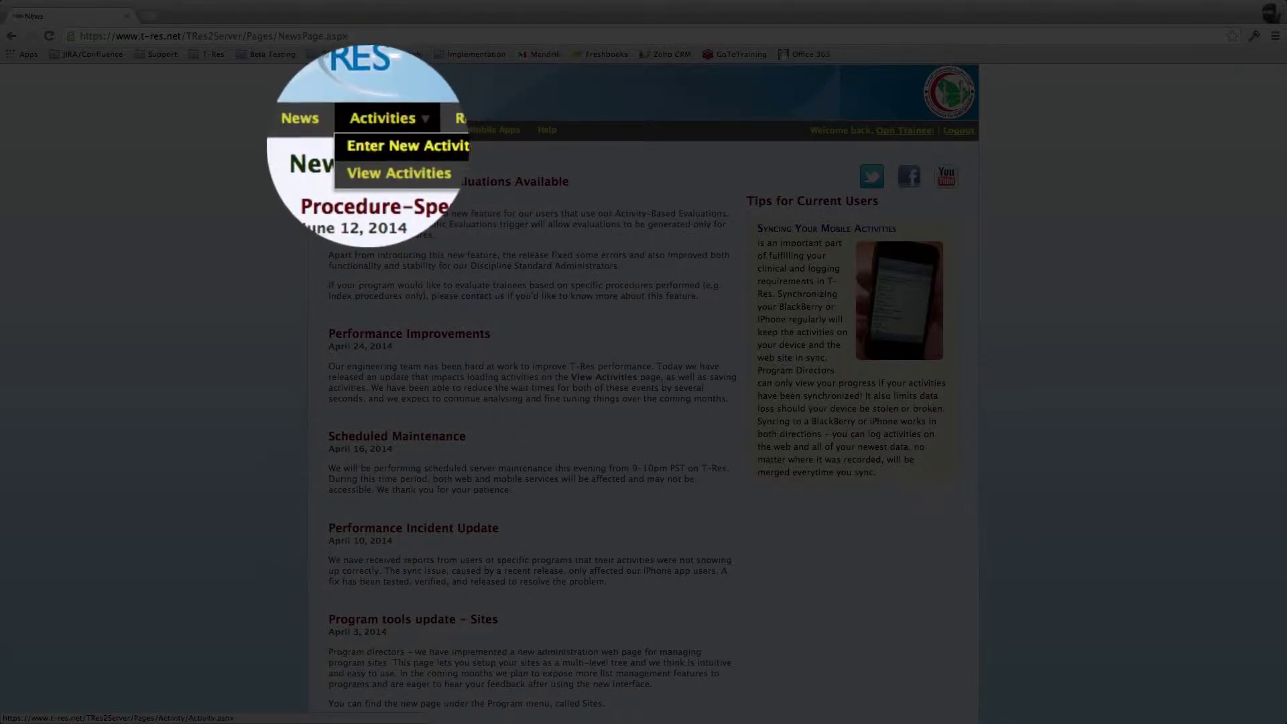
click(388, 144)
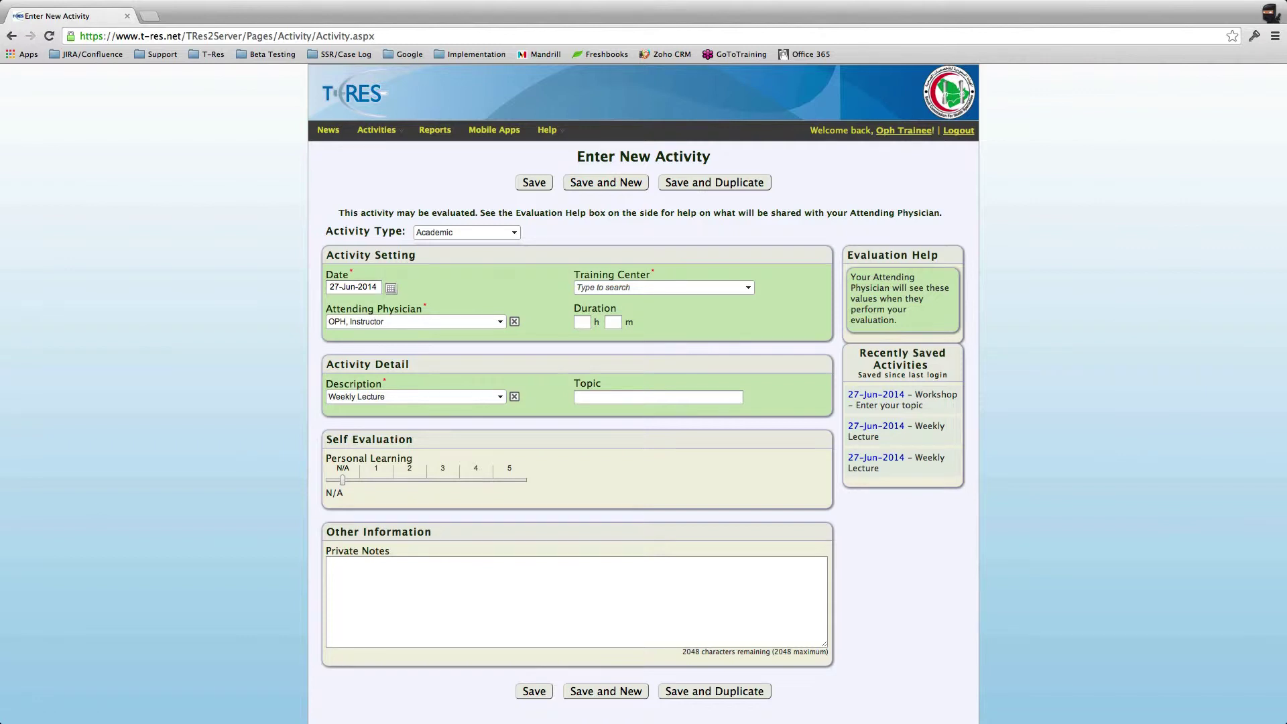
click(390, 287)
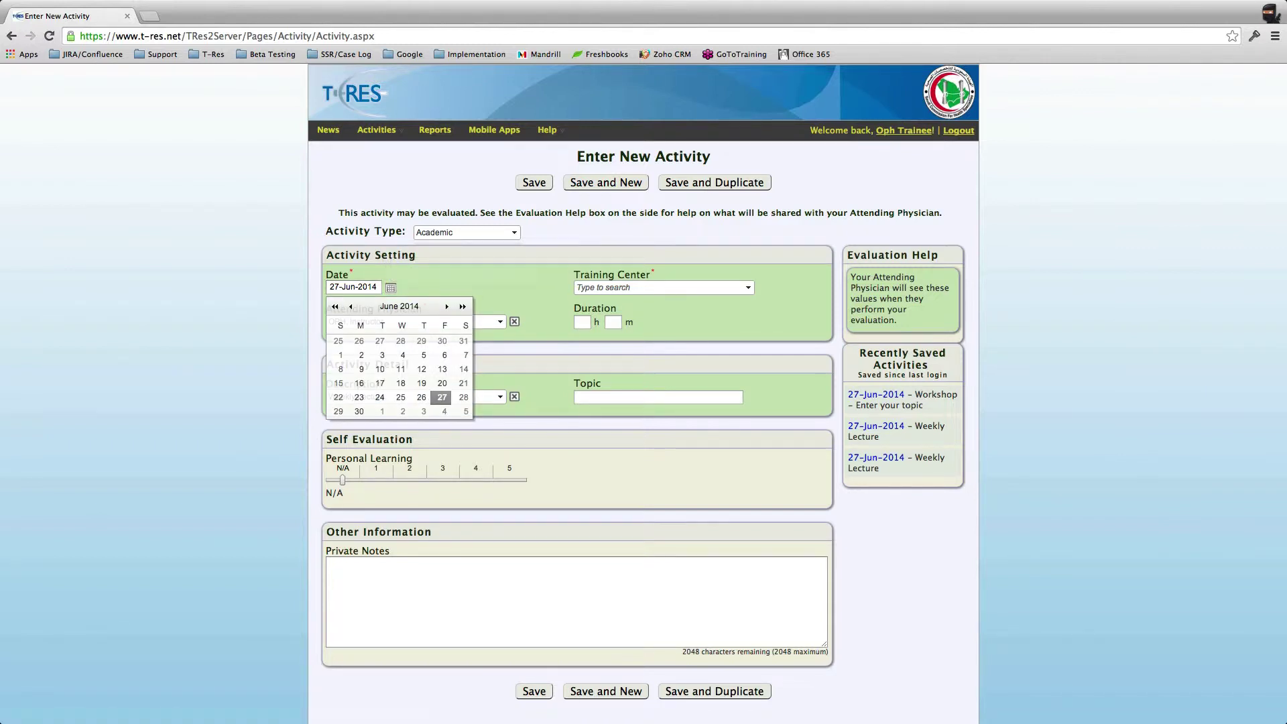
click(442, 397)
click(390, 288)
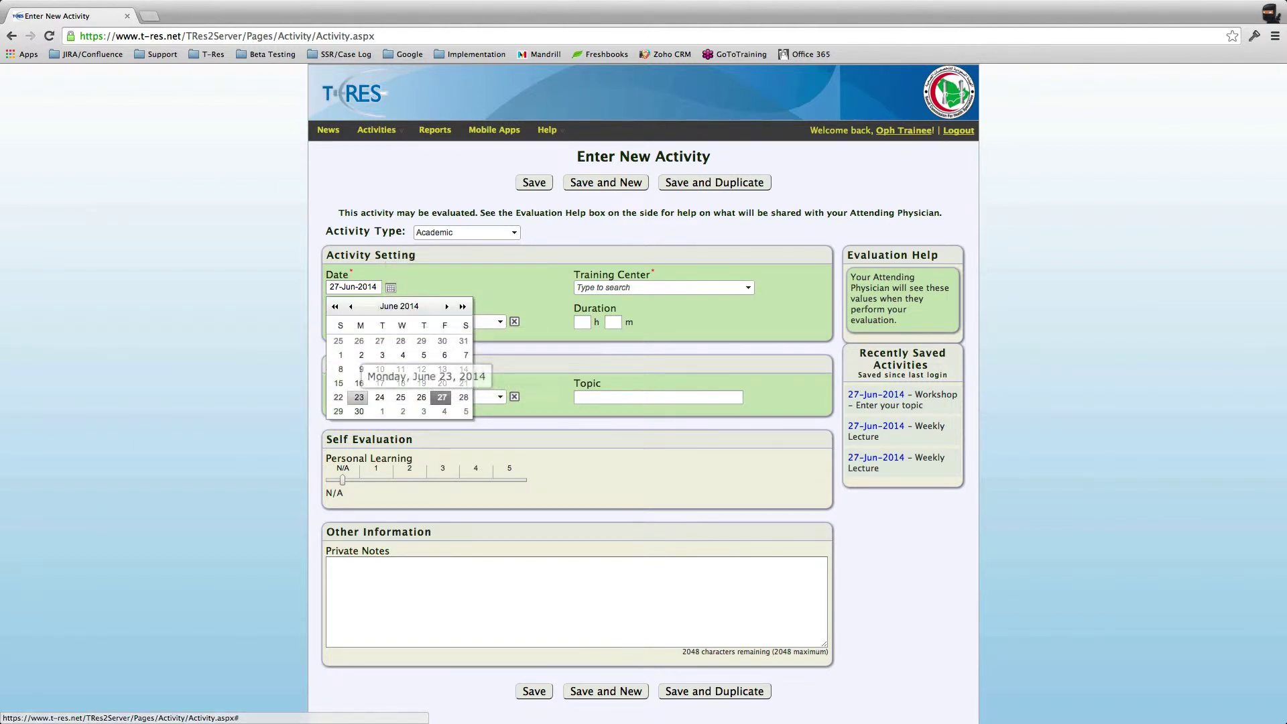
click(441, 397)
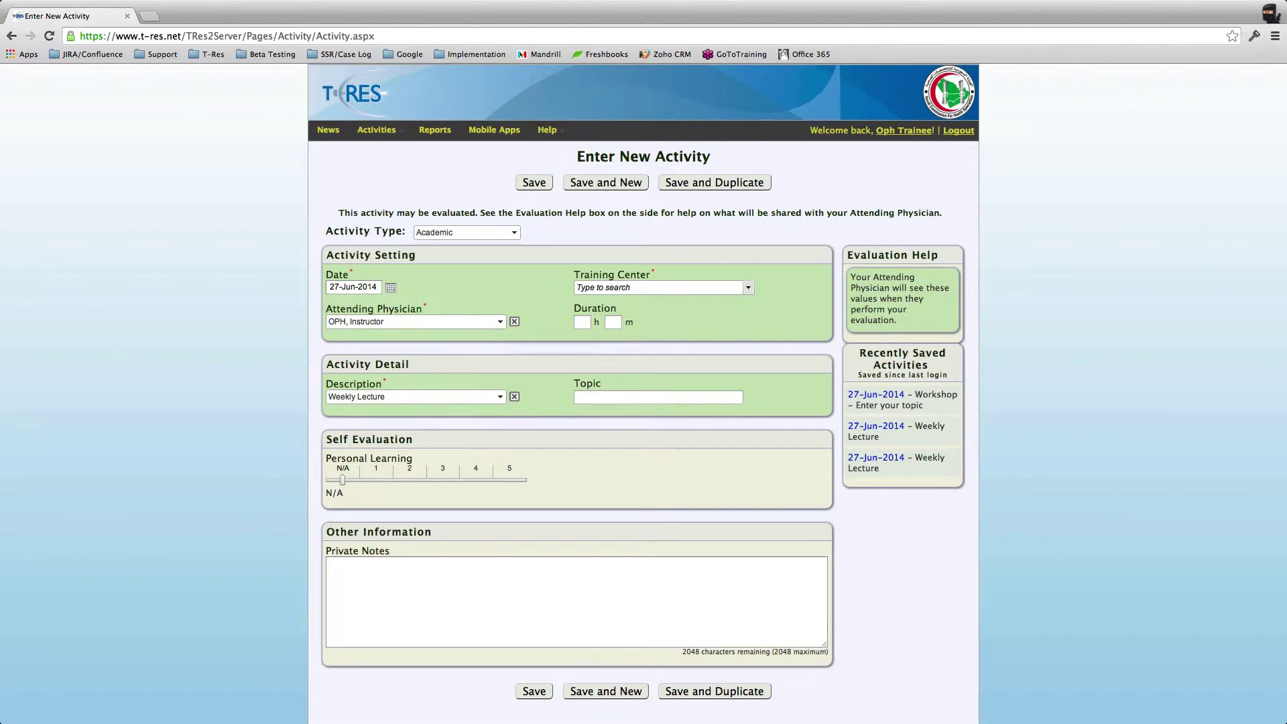
Step: Set the training center to Ohoud Hospital in AlMadinah and check the attending physician choices, keeping OPH, Instructor
click(748, 288)
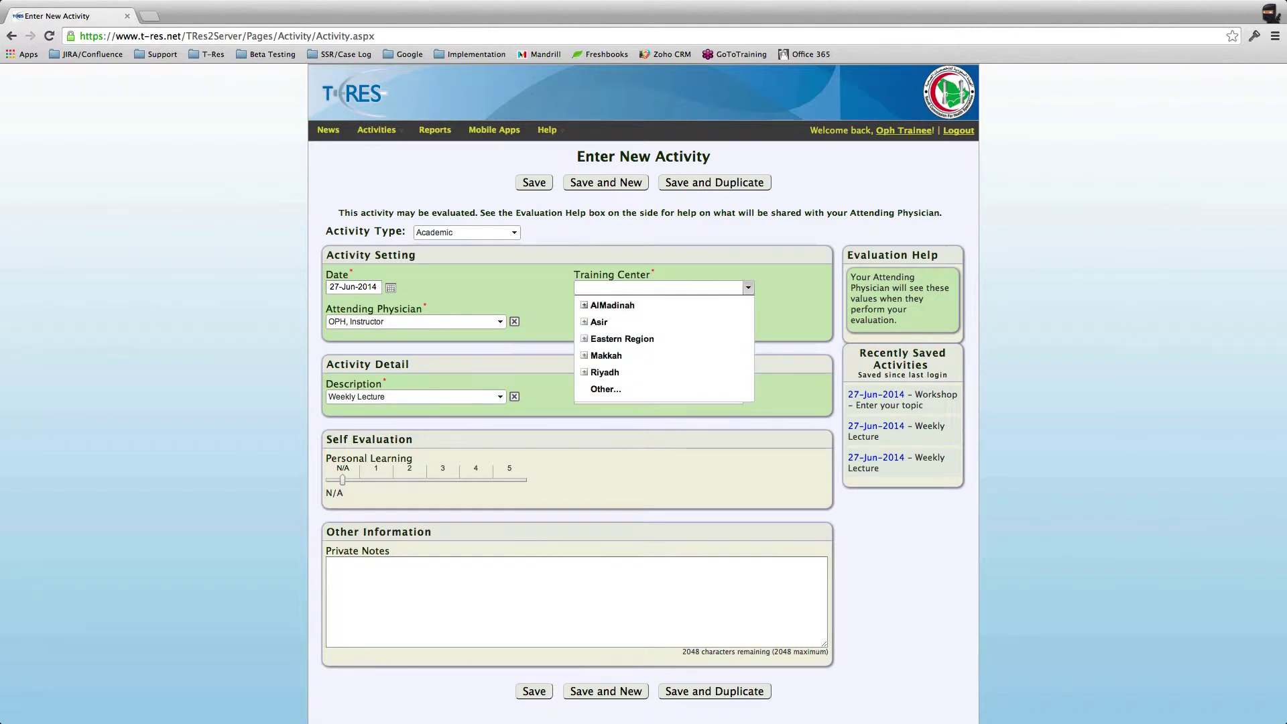
click(584, 305)
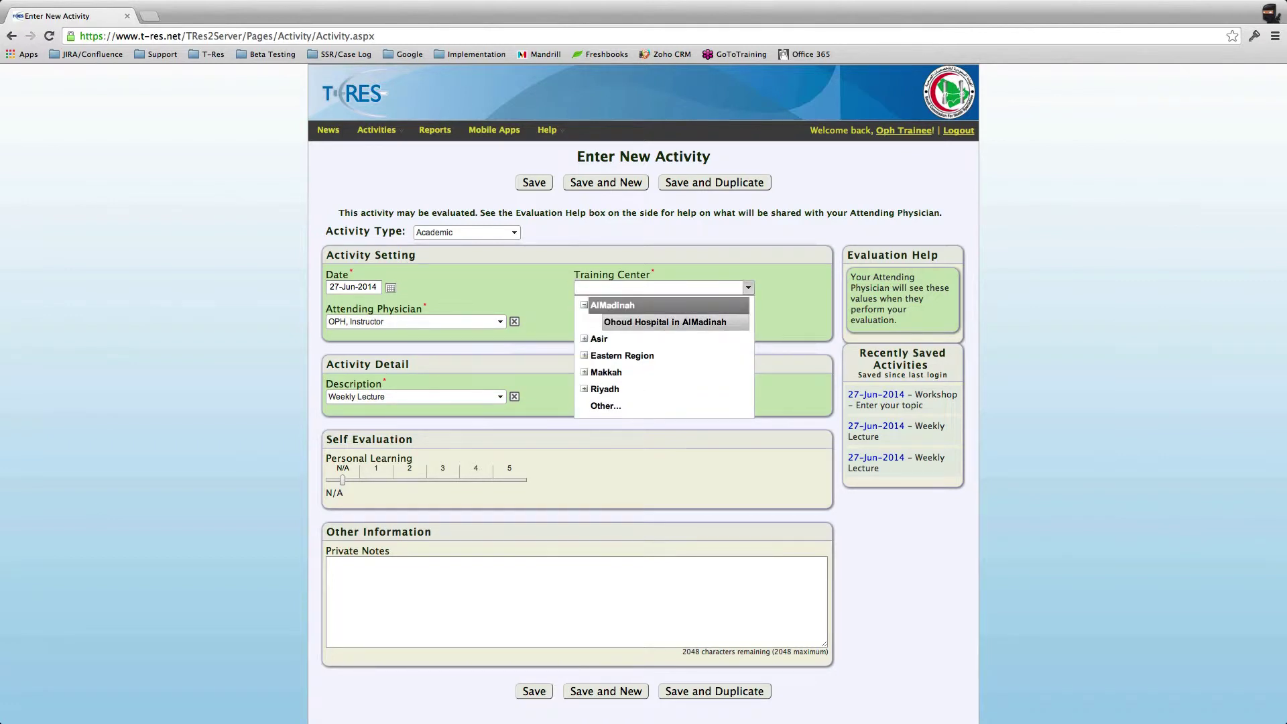
click(665, 322)
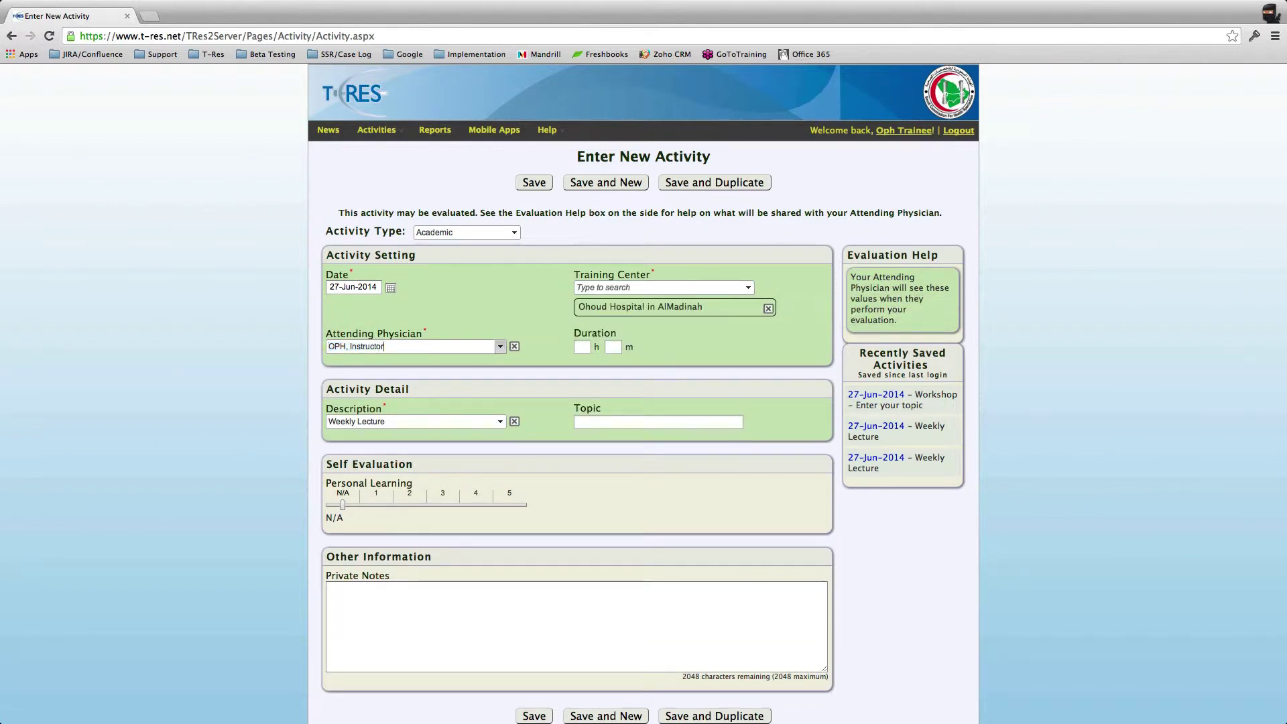
click(384, 346)
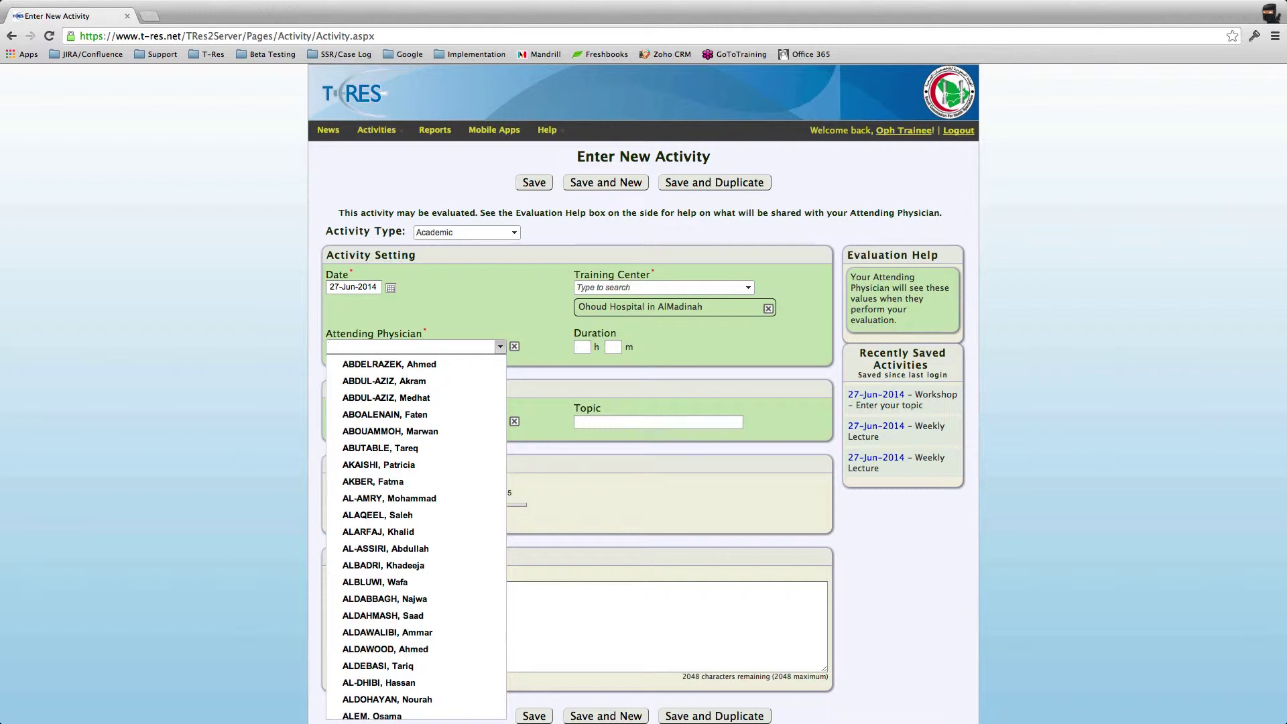
key(Escape)
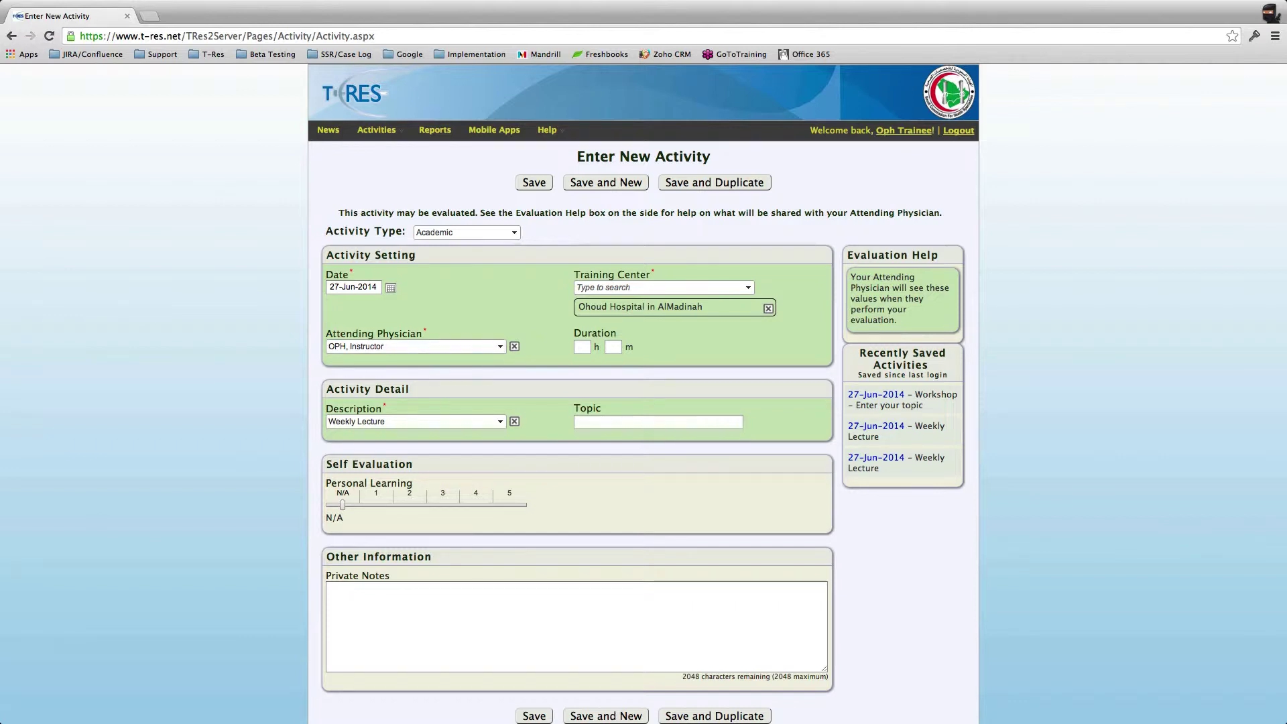
click(582, 346)
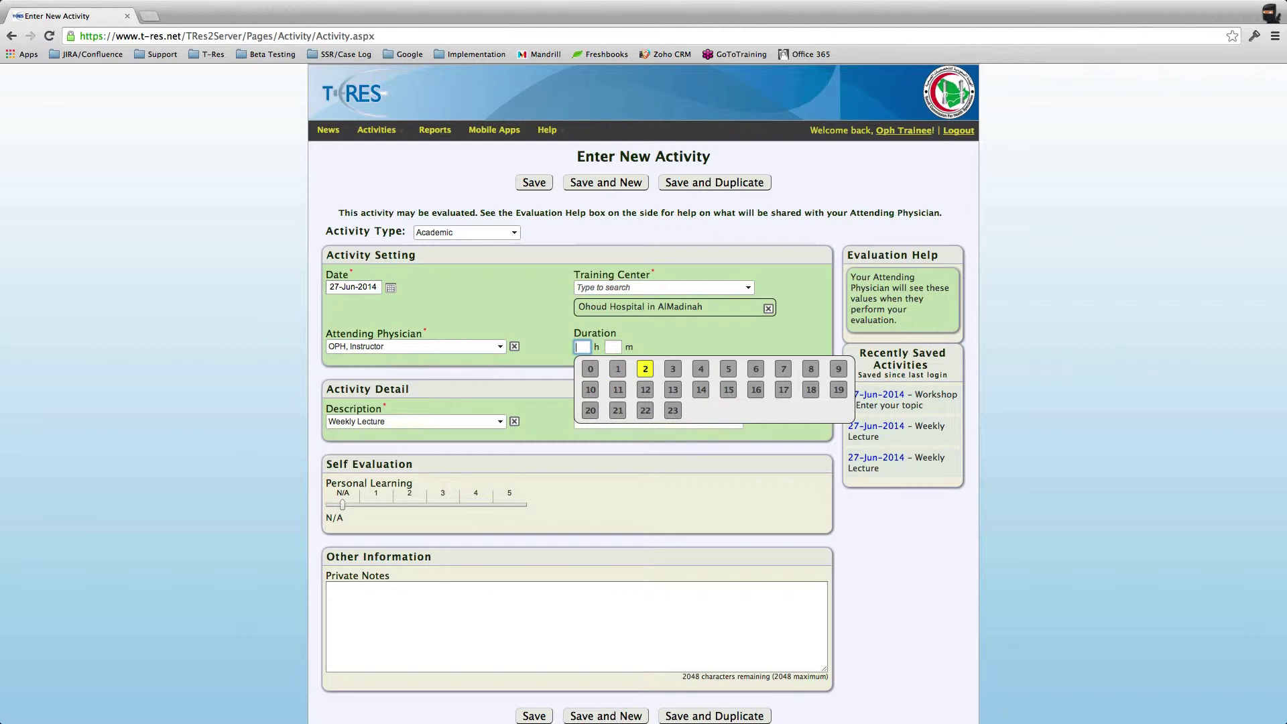
click(646, 368)
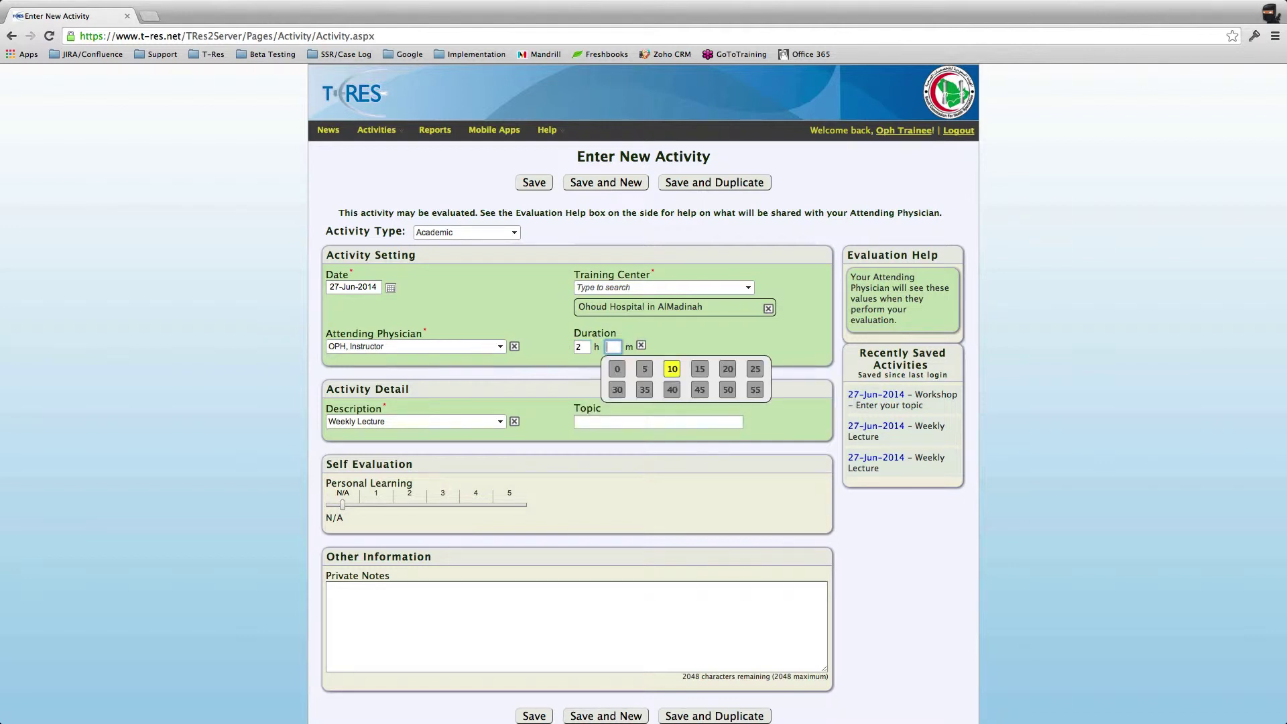
click(700, 368)
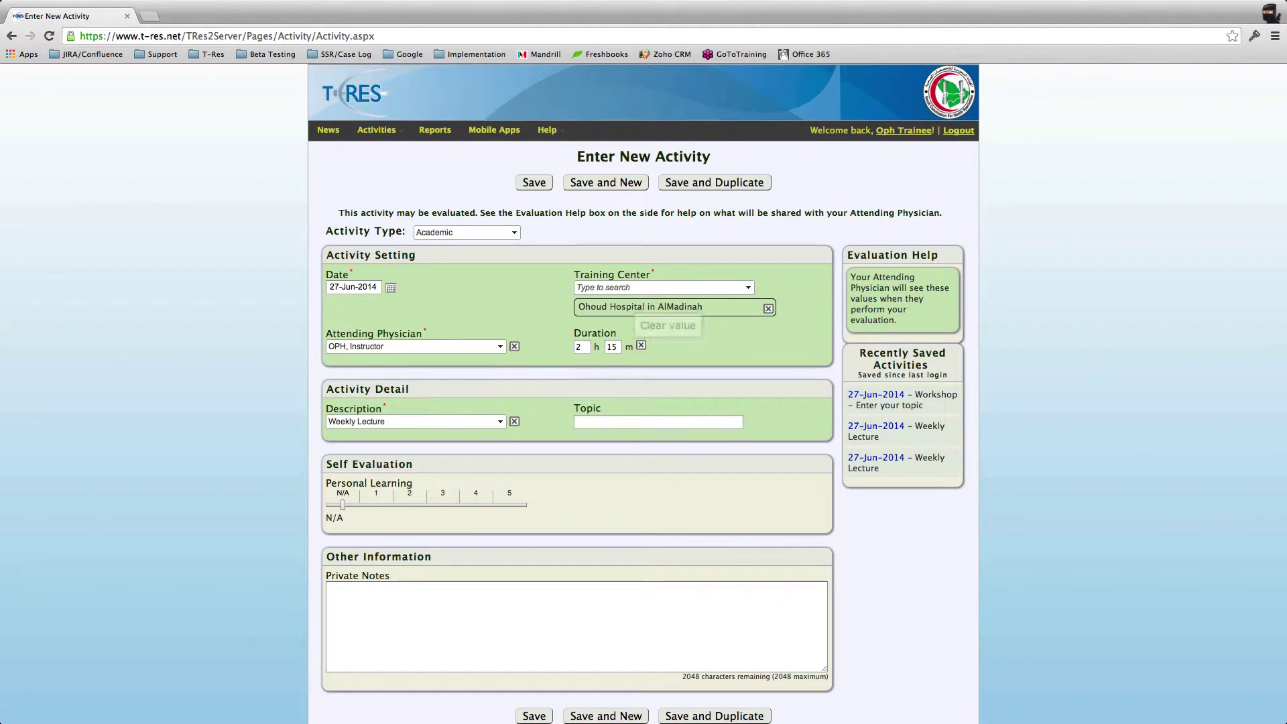
click(641, 345)
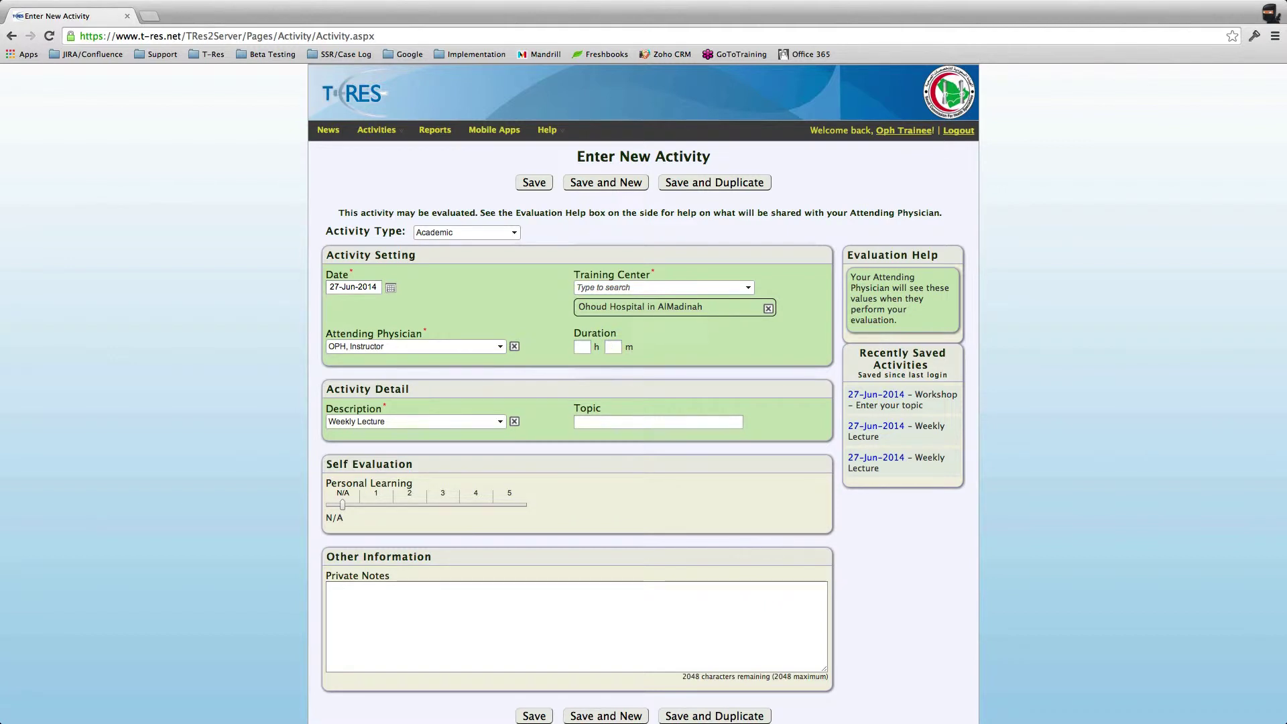
Step: Set the activity's duration to 2 h 15 m
click(582, 346)
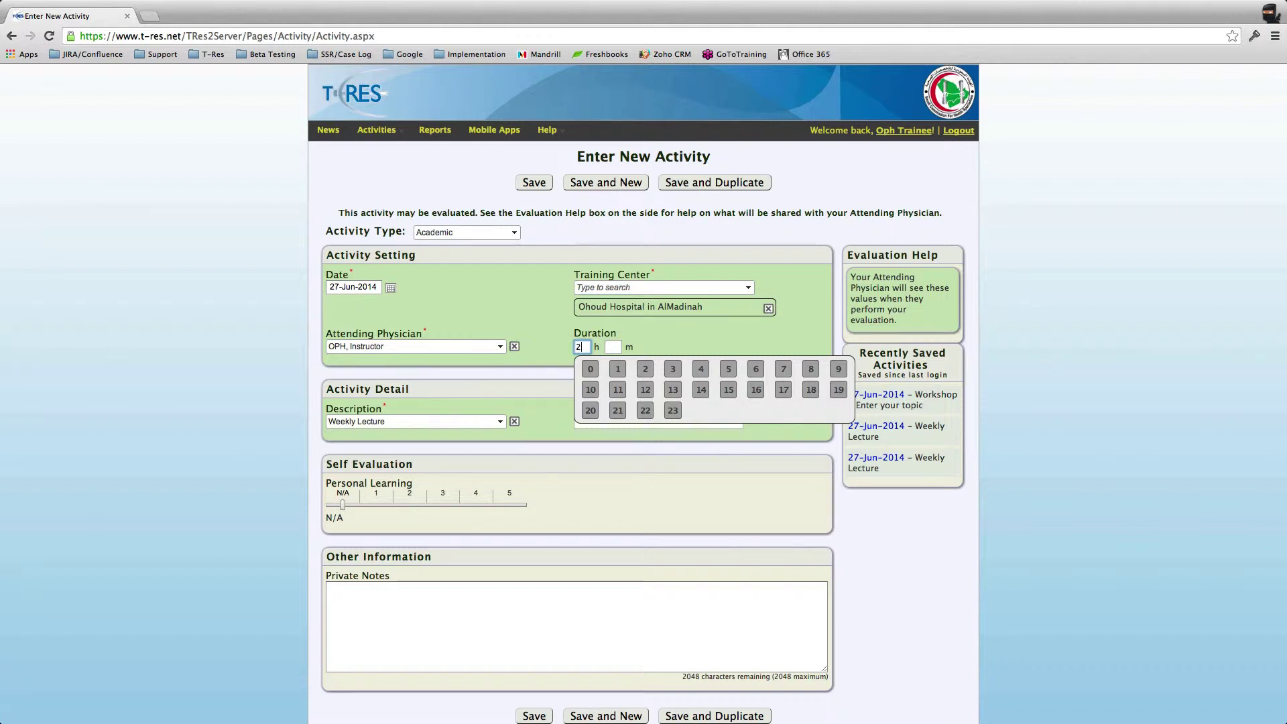
click(645, 369)
text(1)
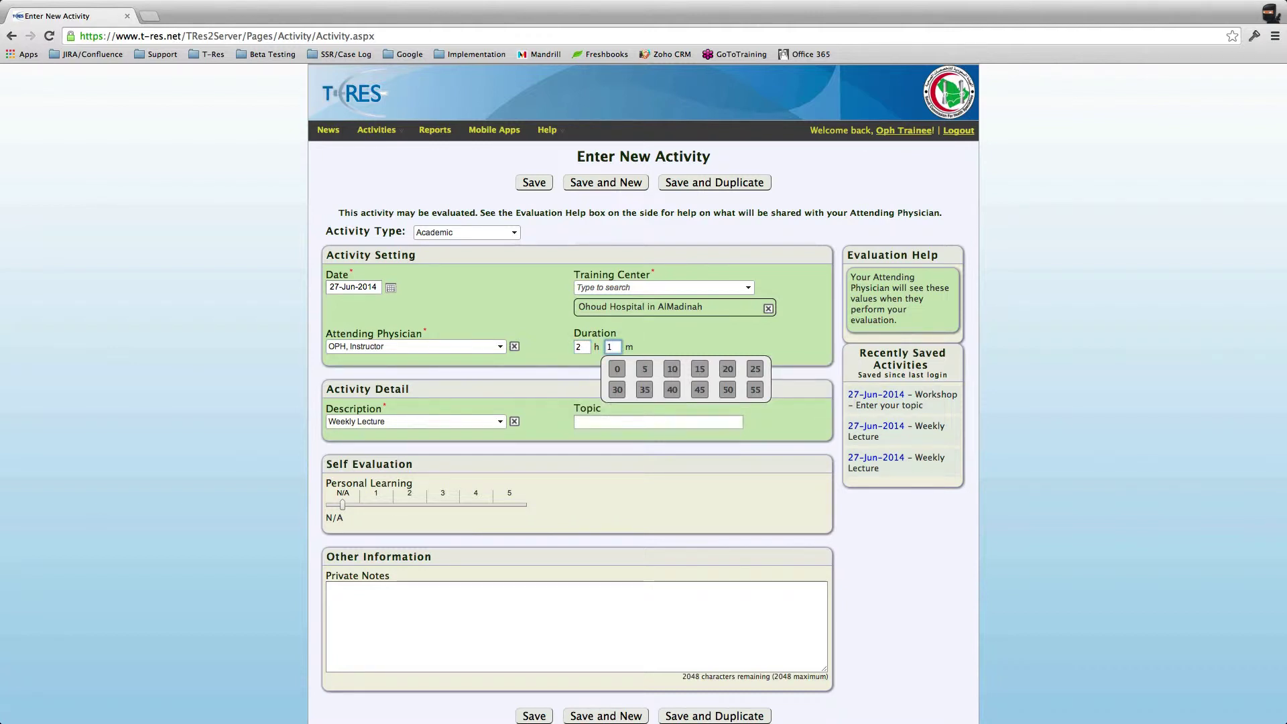
text(5)
key(Tab)
Step: Set the activity description to Cornea Clinic and enter "Enter topic here" as the topic
scroll(643, 392, down, 2)
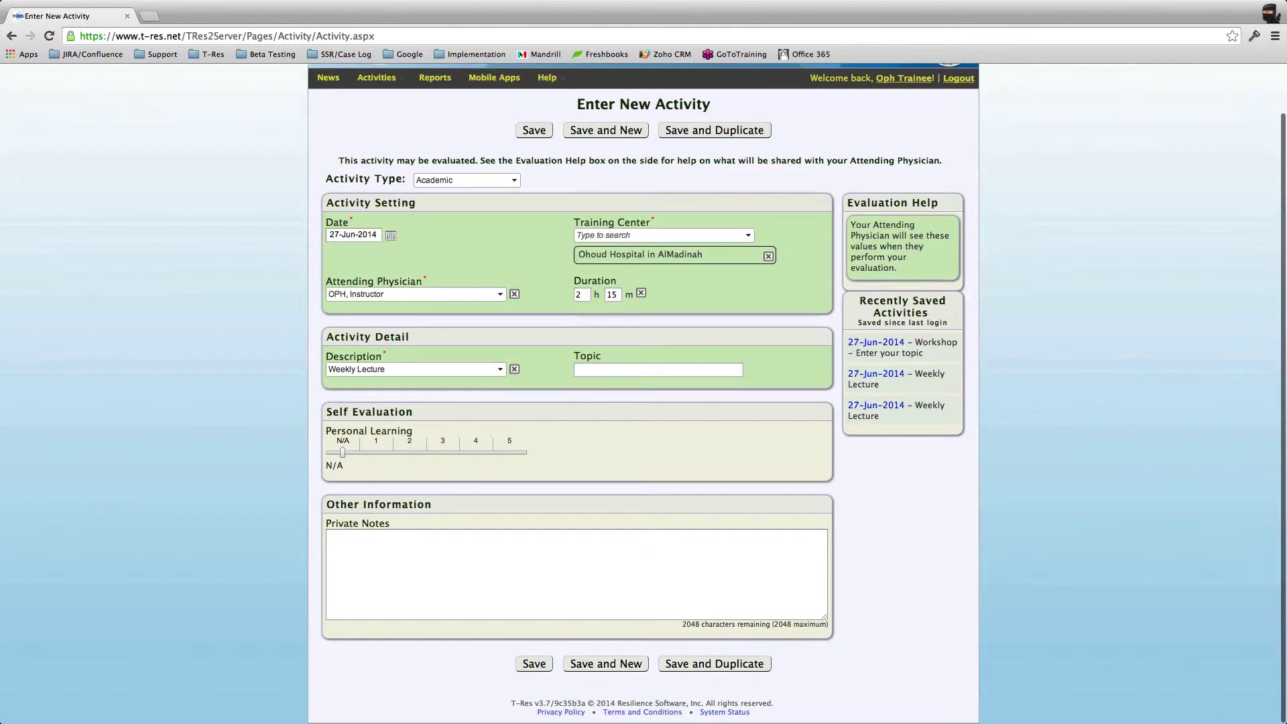
click(500, 370)
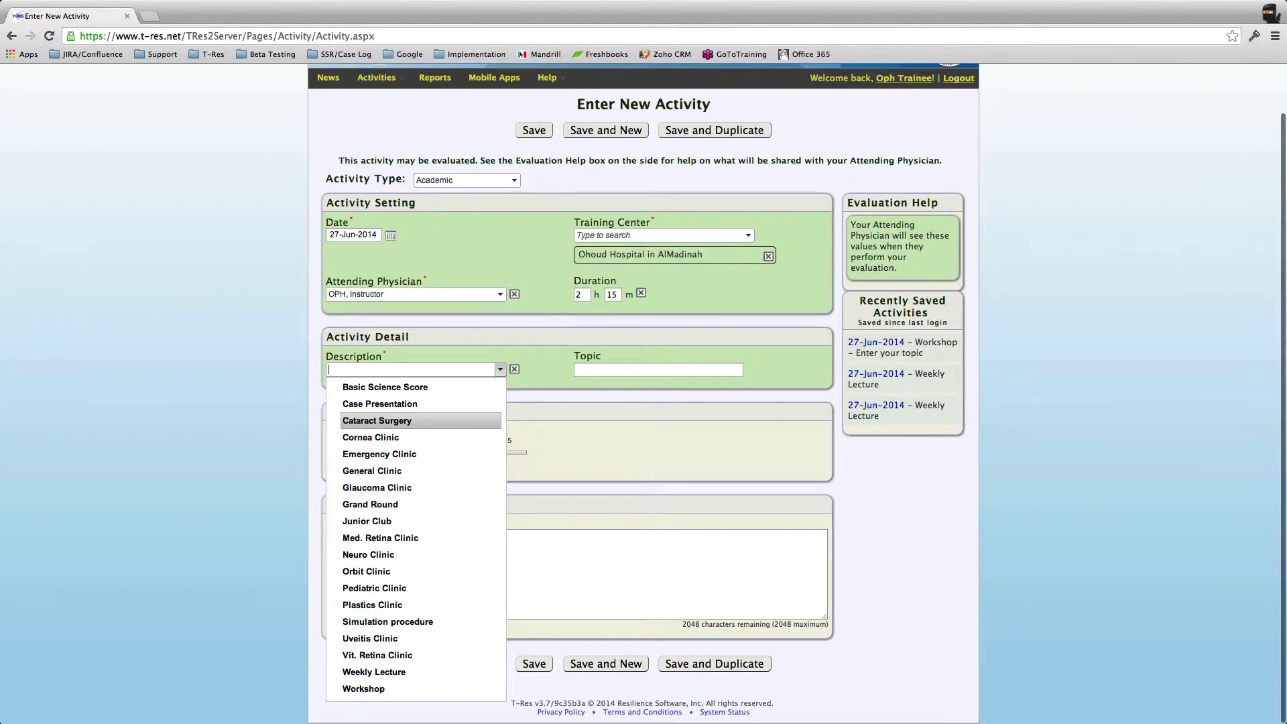
key(Return)
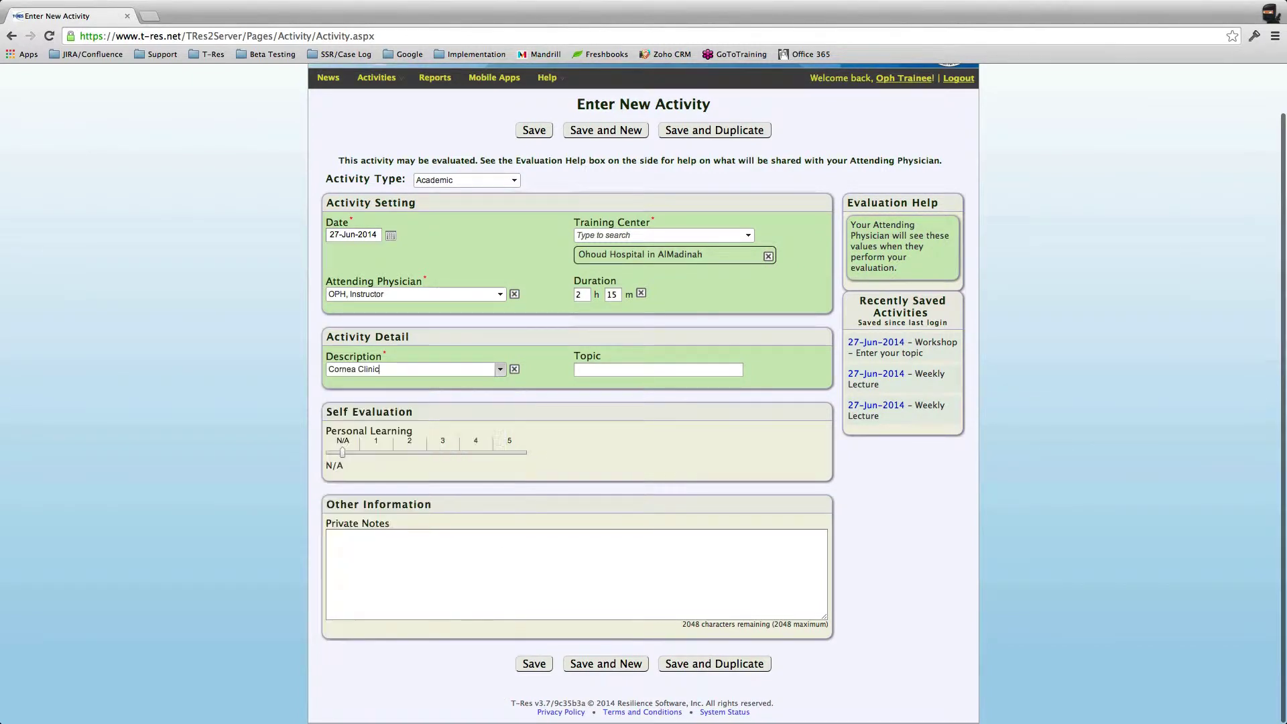
click(658, 370)
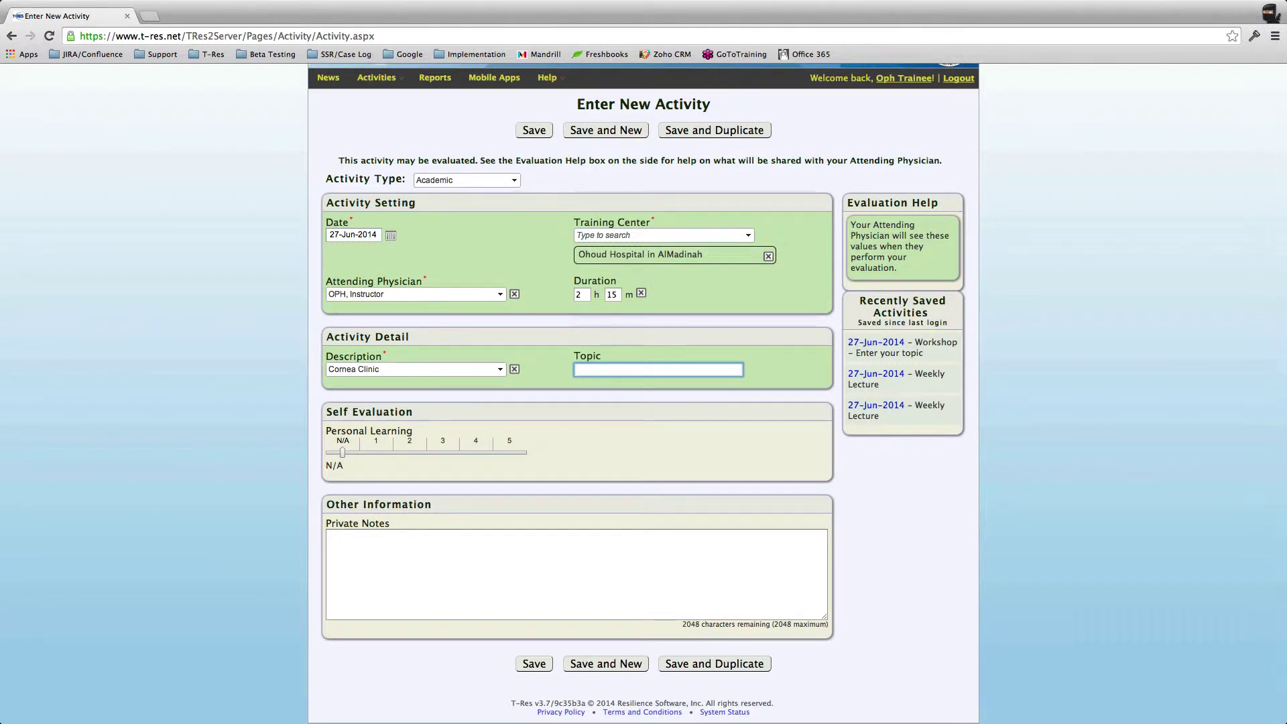
text(Enter topic here)
key(Tab)
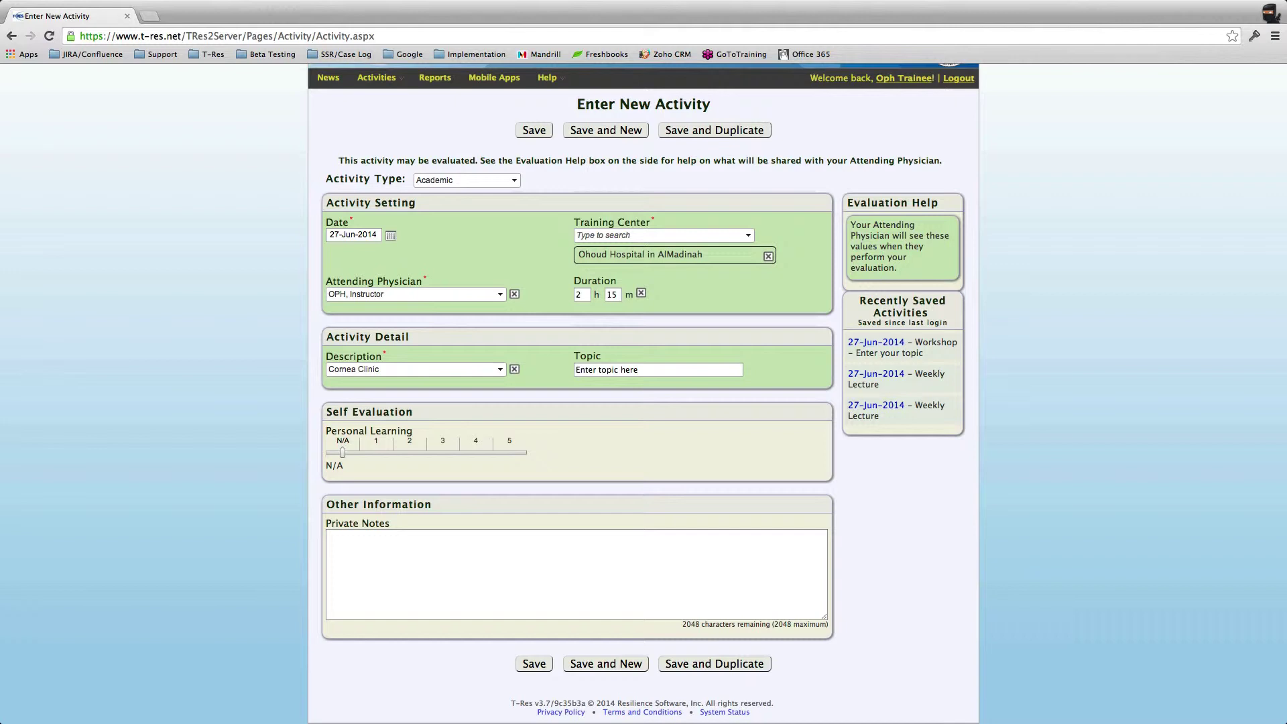
Step: Rate Personal Learning as 5 in the self evaluation
key(Right)
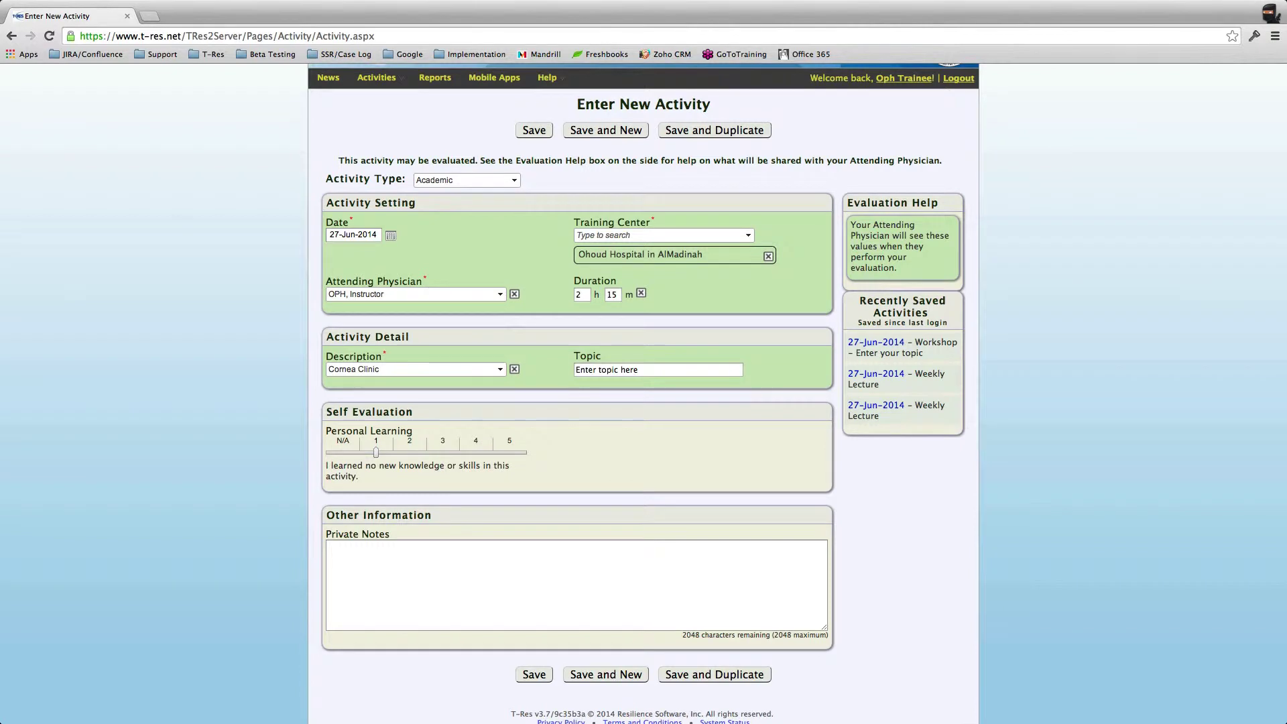
key(Right)
key(Right)
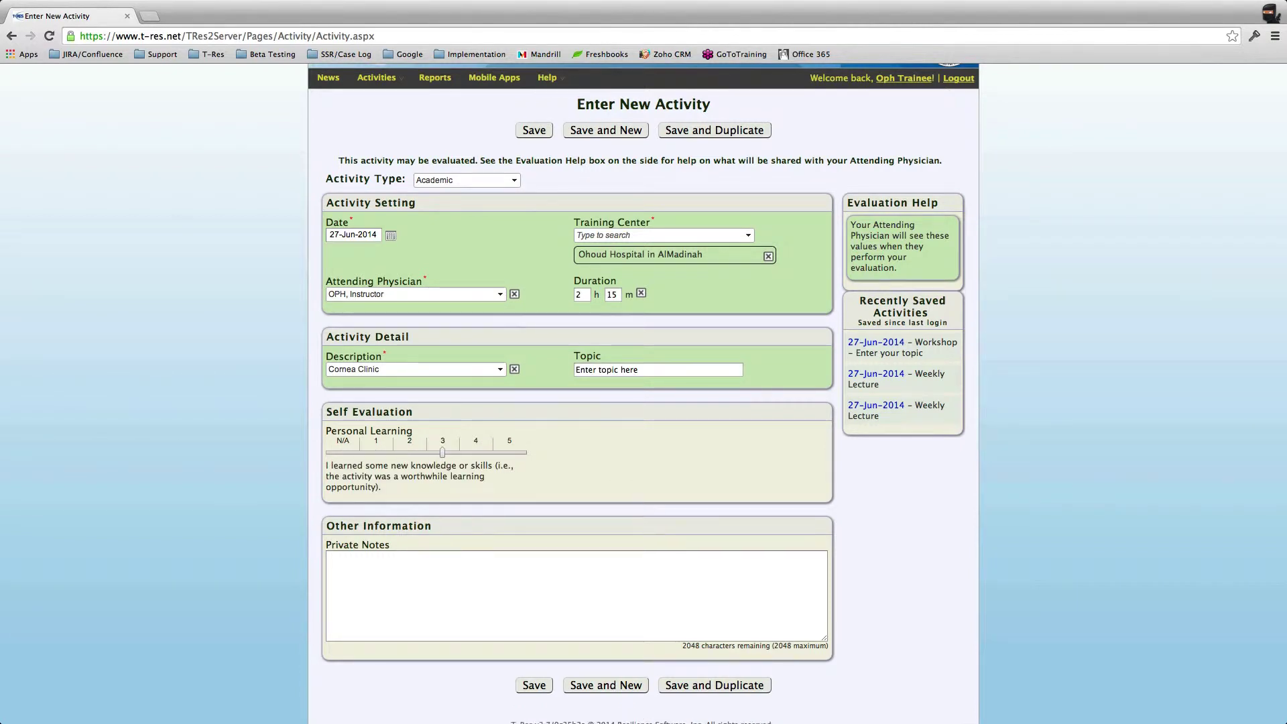
key(Right)
key(Right)
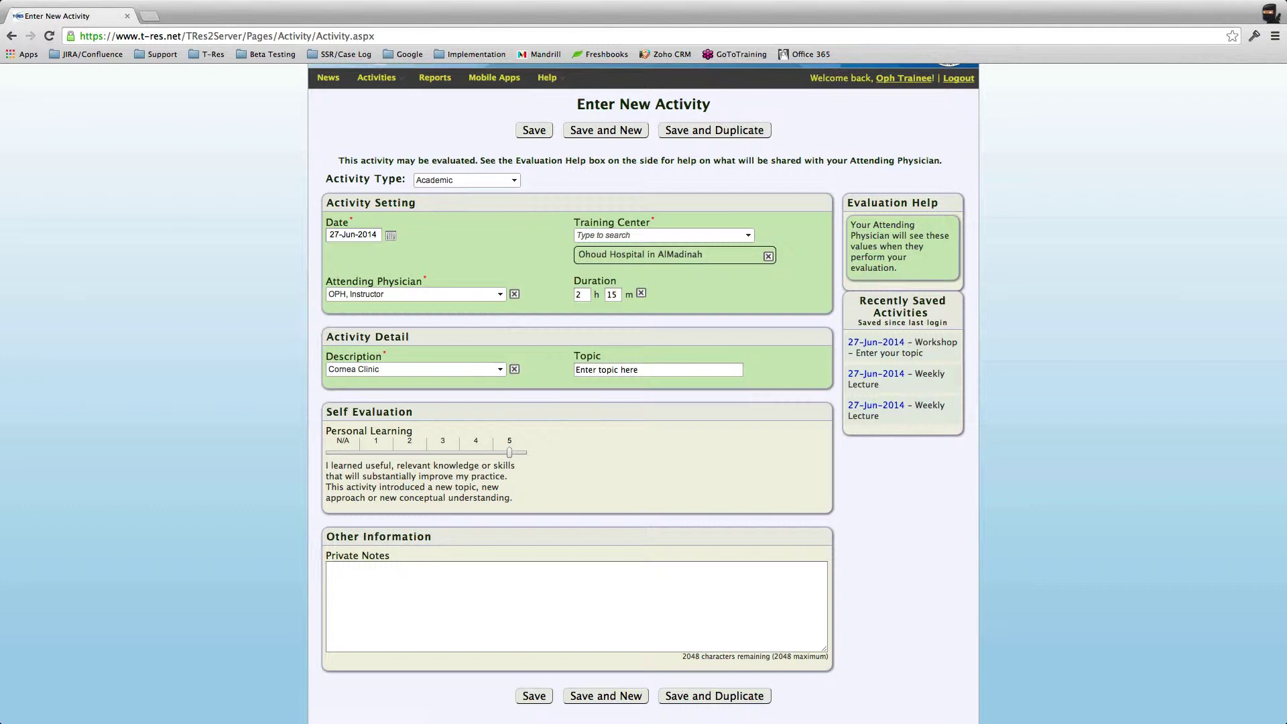
Step: Leave the private notes empty and save the Cornea Clinic activity
click(328, 568)
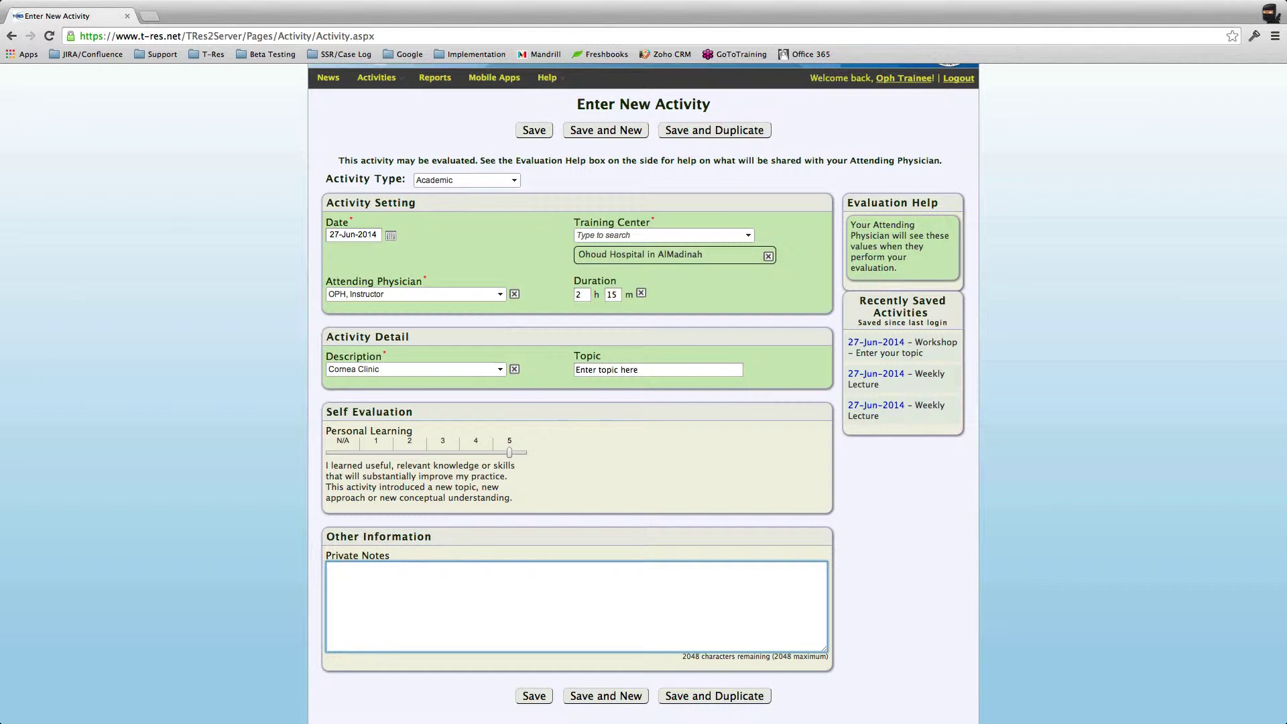
scroll(643, 392, down, 1)
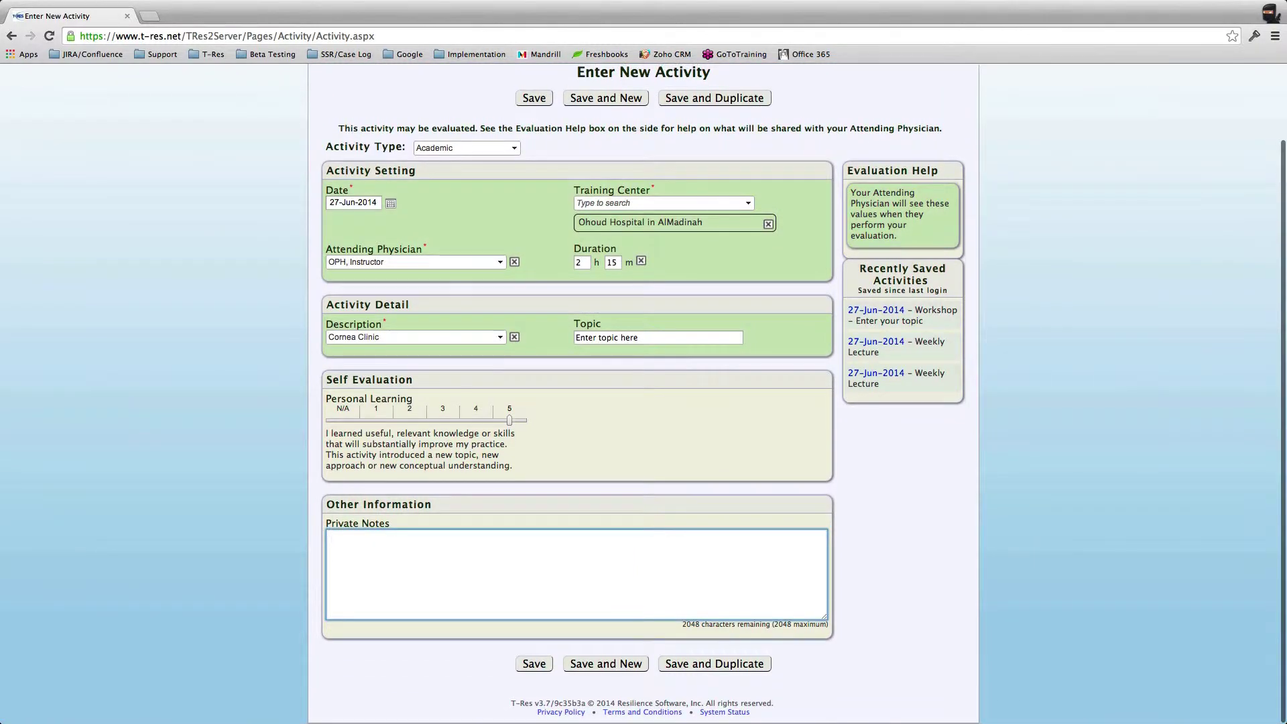
click(605, 664)
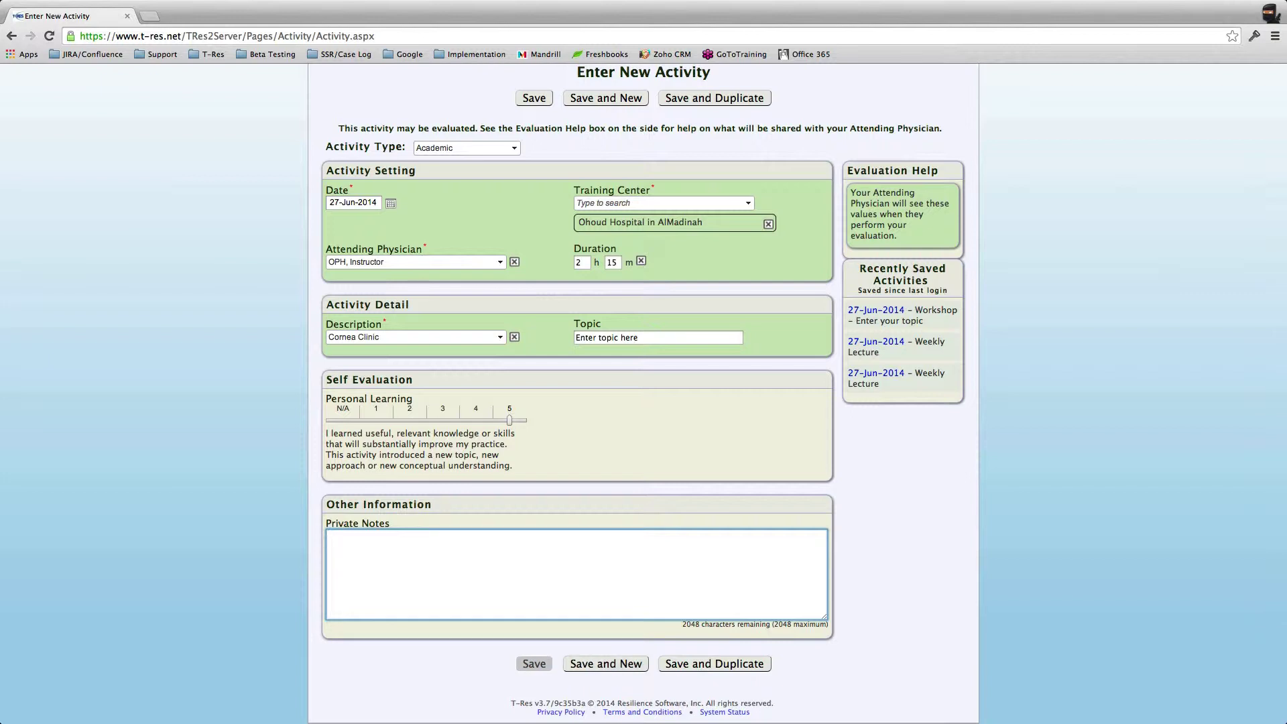
click(534, 663)
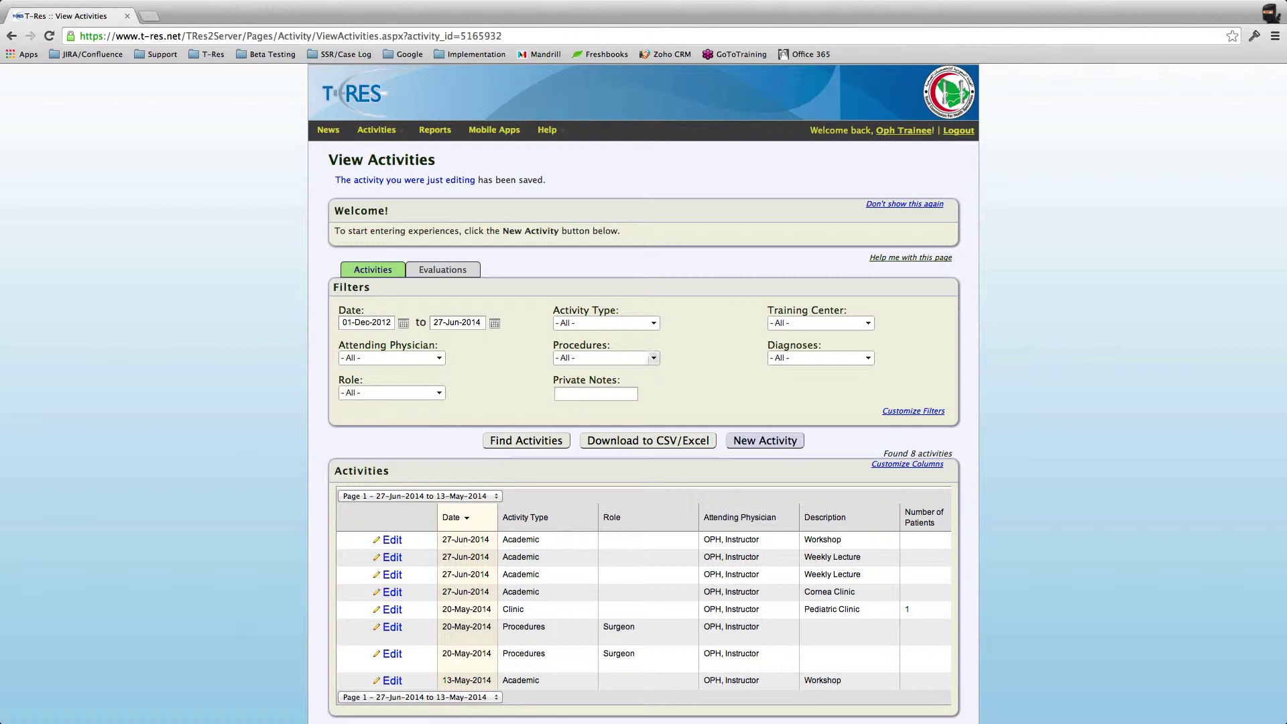
Step: Start another new activity and try to open the recently saved Workshop activity from its form
mouse_move(386, 145)
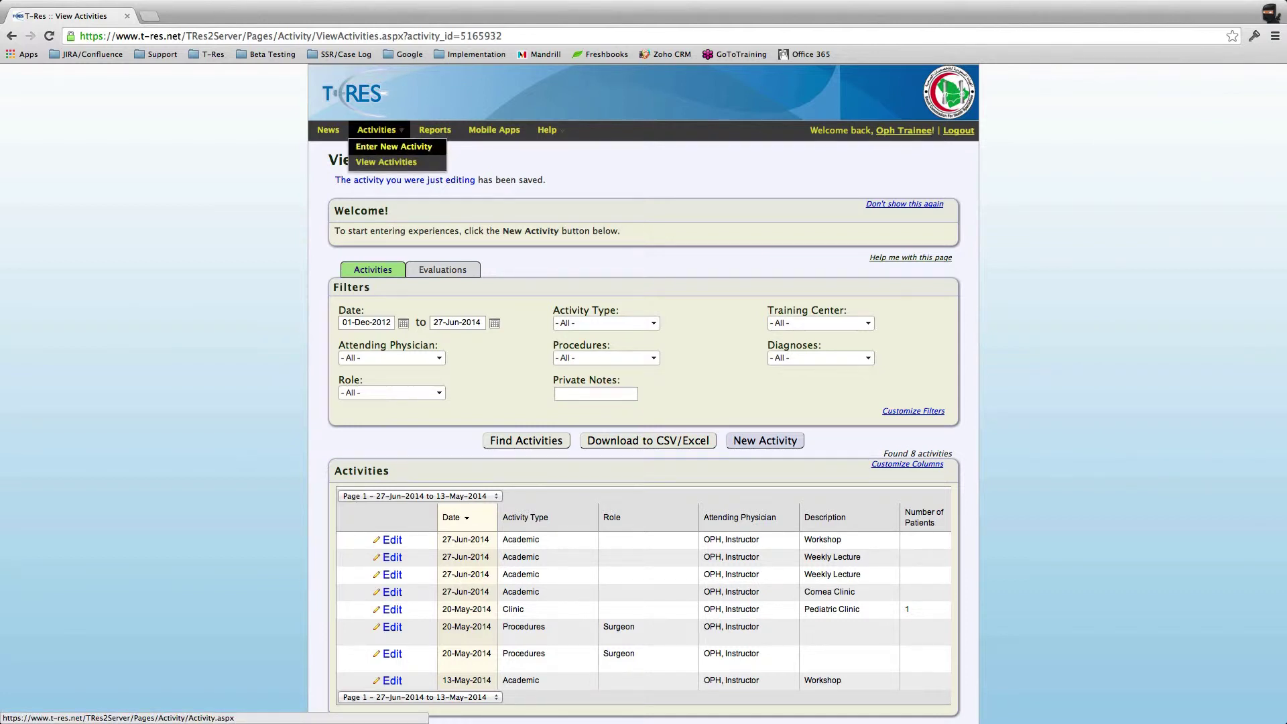
click(386, 161)
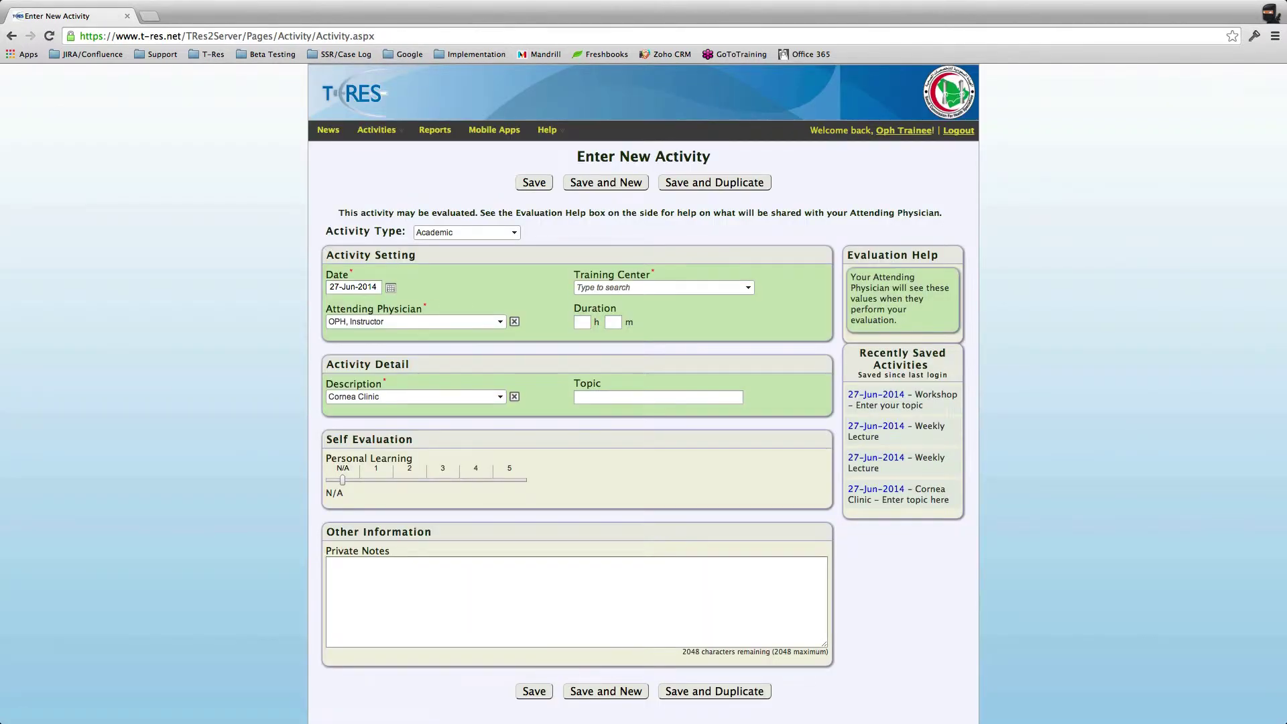
scroll(643, 402, down, 2)
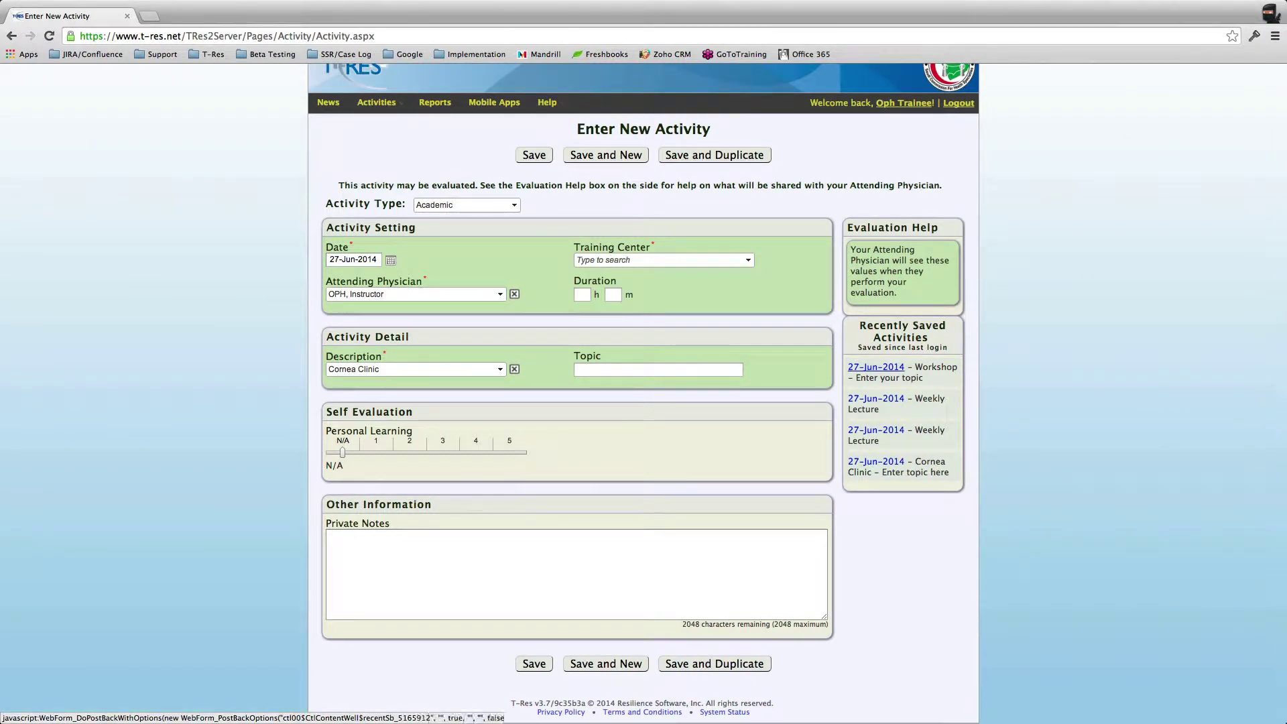
click(876, 367)
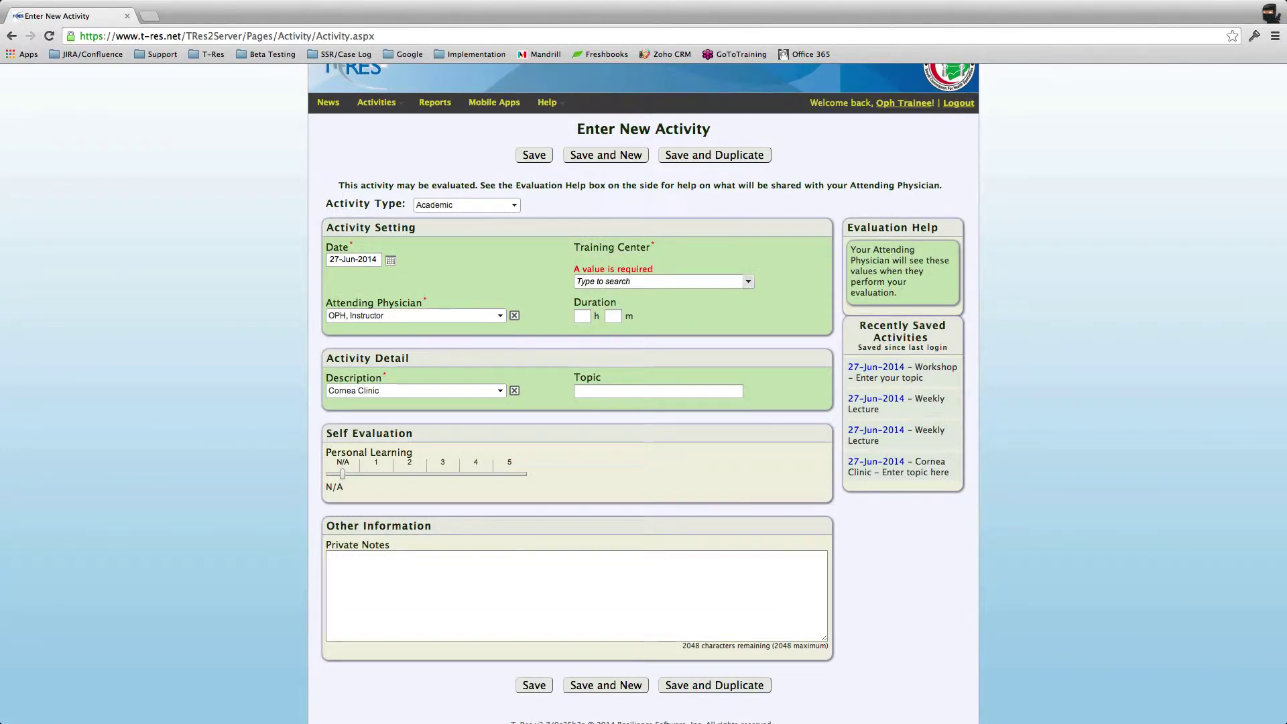
Step: Set the new activity's training center to Ohoud Hospital in AlMadinah
click(748, 281)
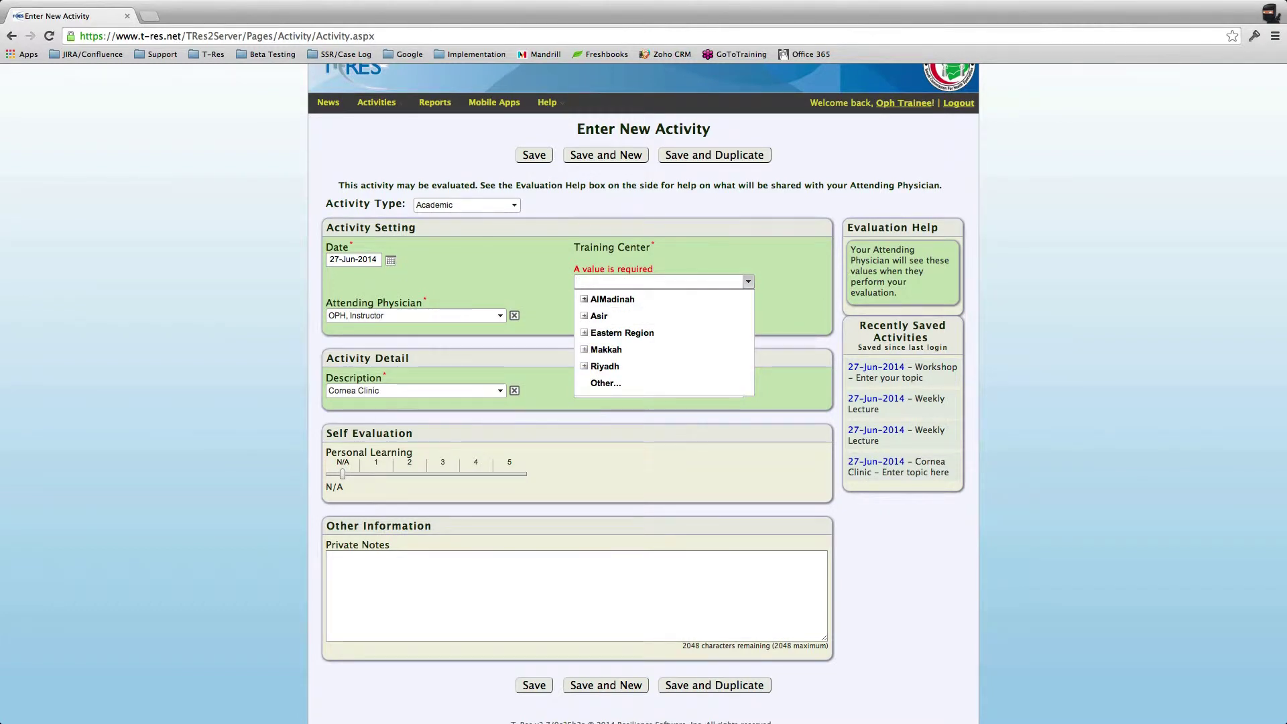
click(612, 299)
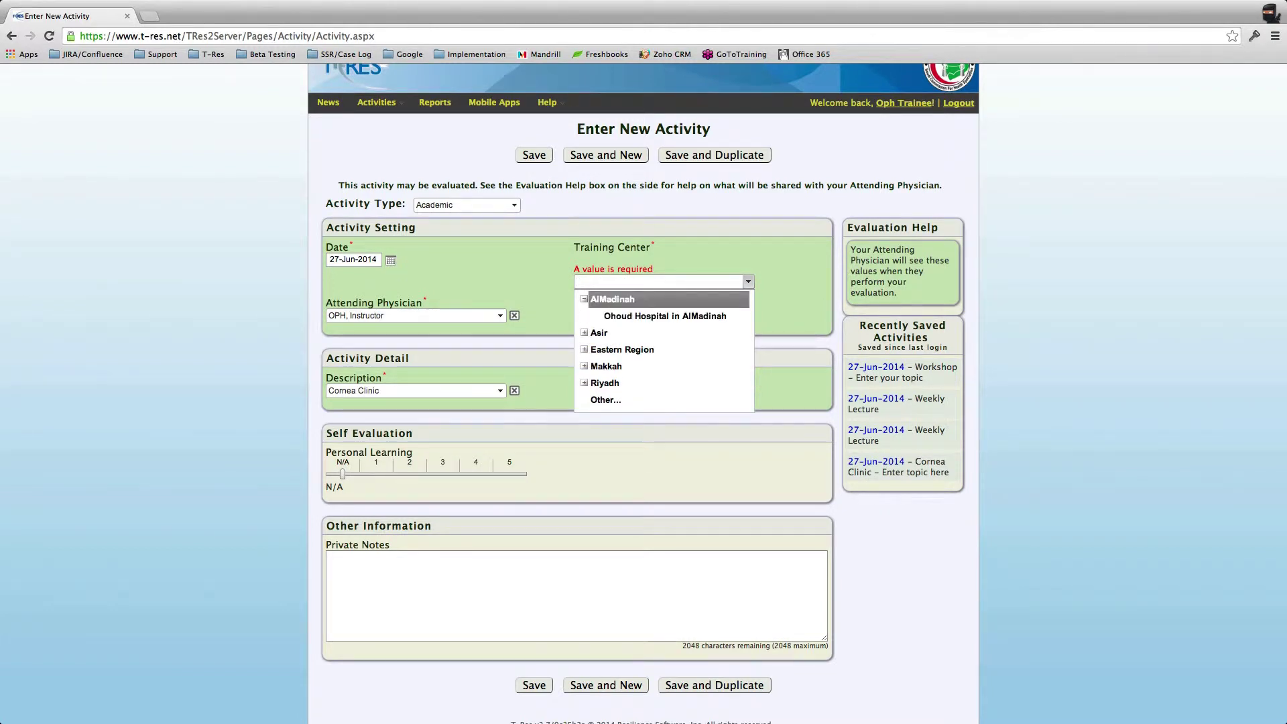
click(665, 316)
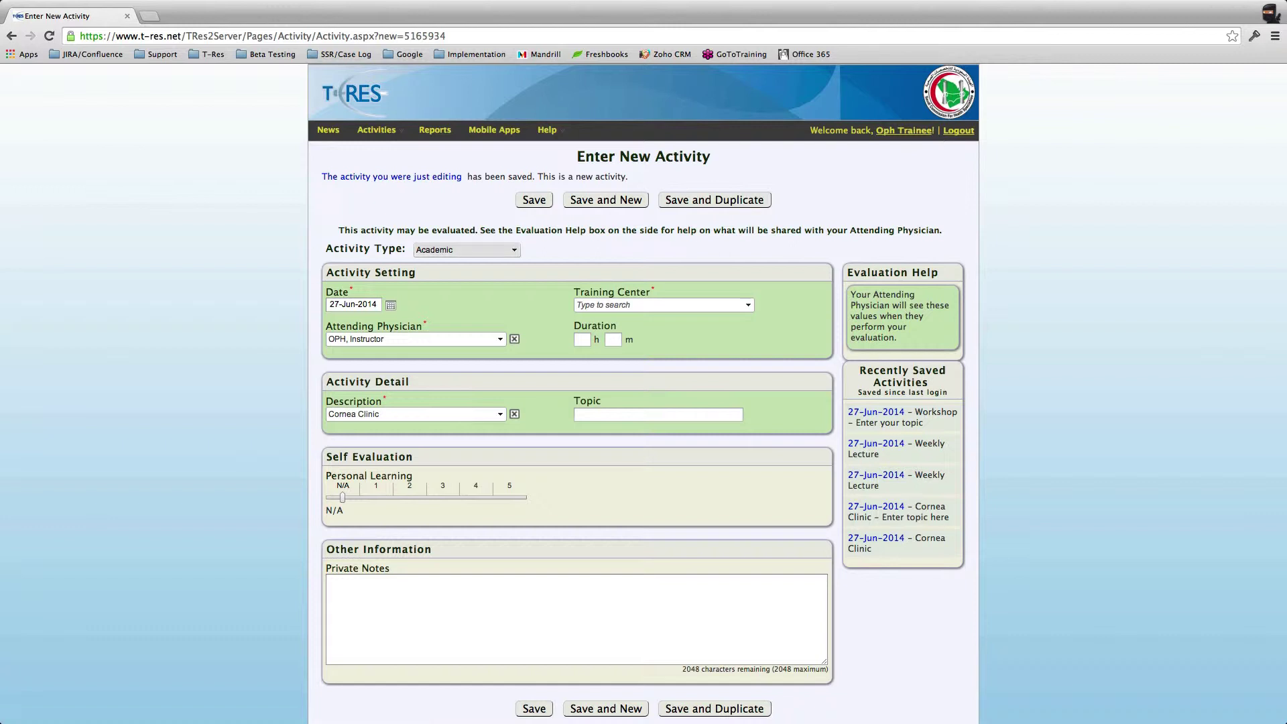
Step: Check the attending physician choices on the new form and reopen the activity that was just saved for editing
scroll(643, 389, down, 1)
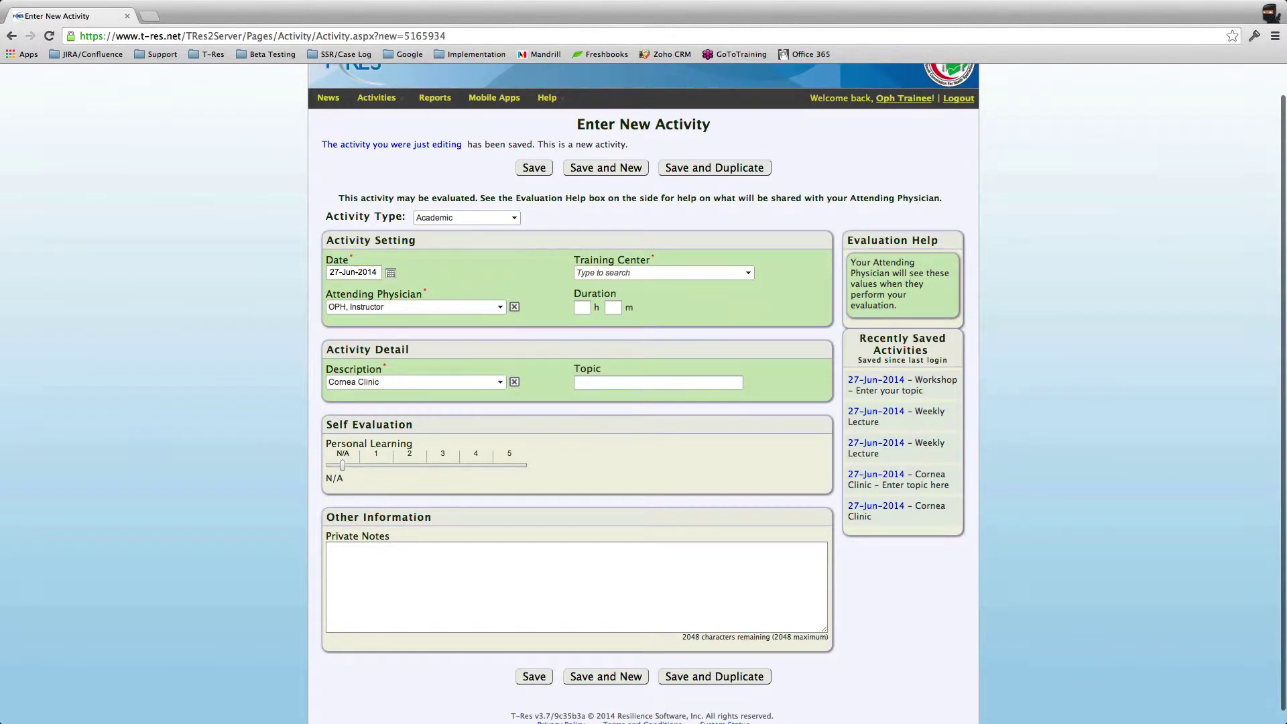
click(500, 306)
click(500, 306)
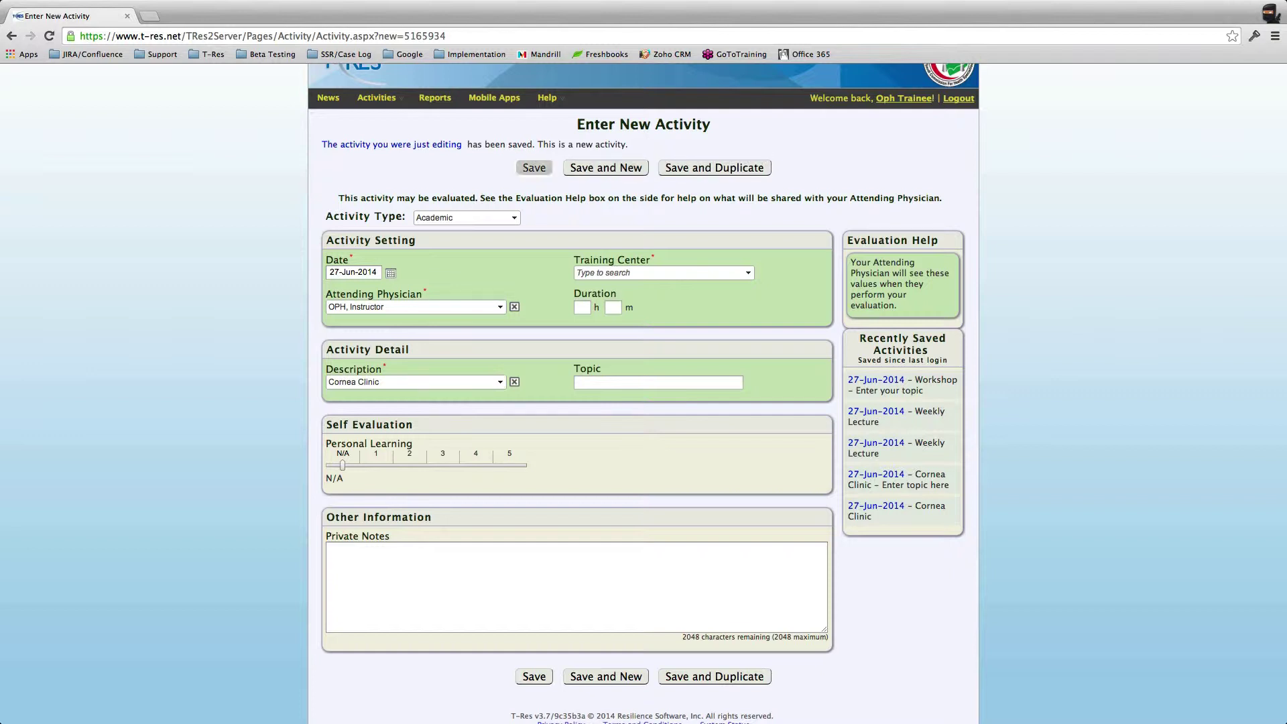
click(392, 145)
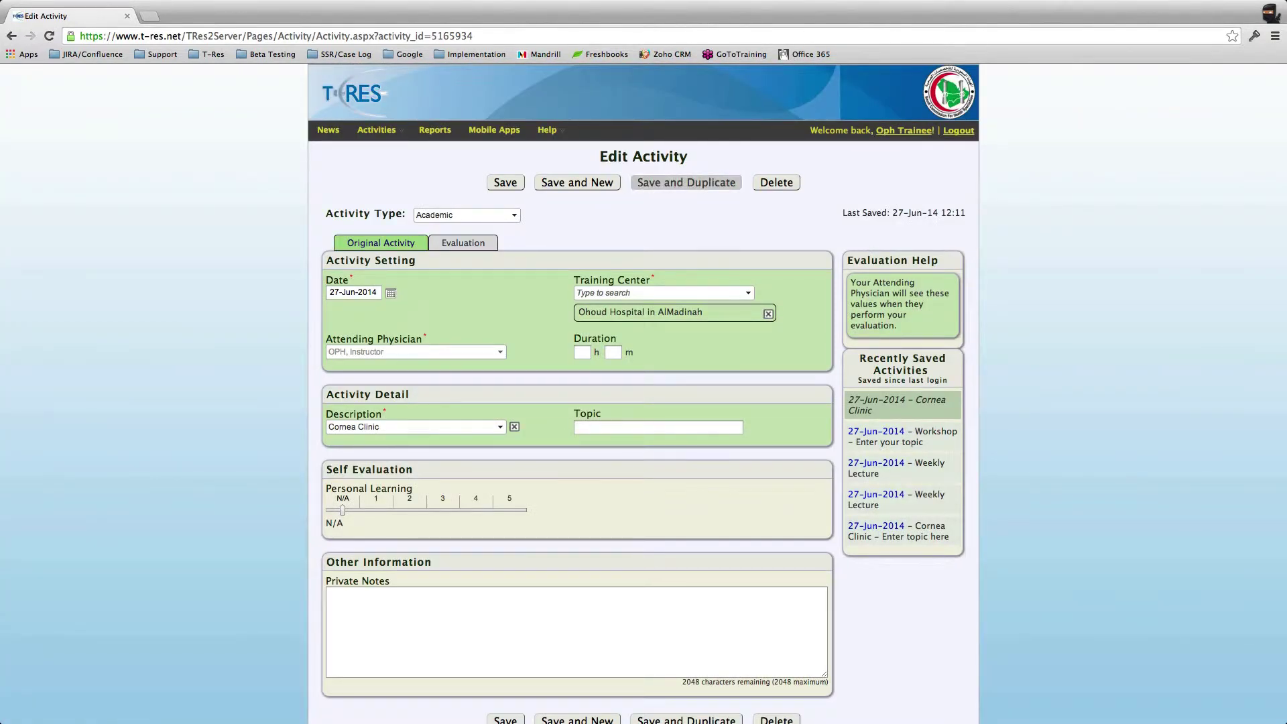
Step: Enter "Enter some test" as the topic of the reopened Cornea Clinic activity, and save and duplicate it
click(657, 427)
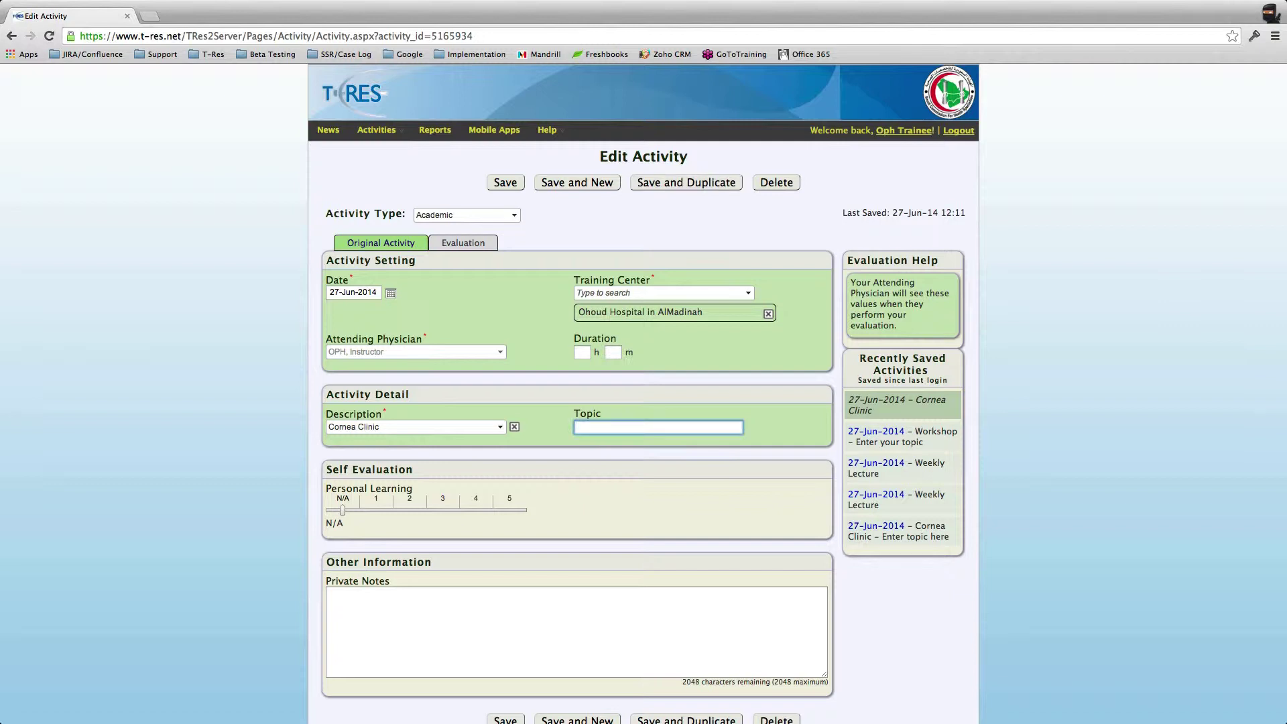
text(Enter some test)
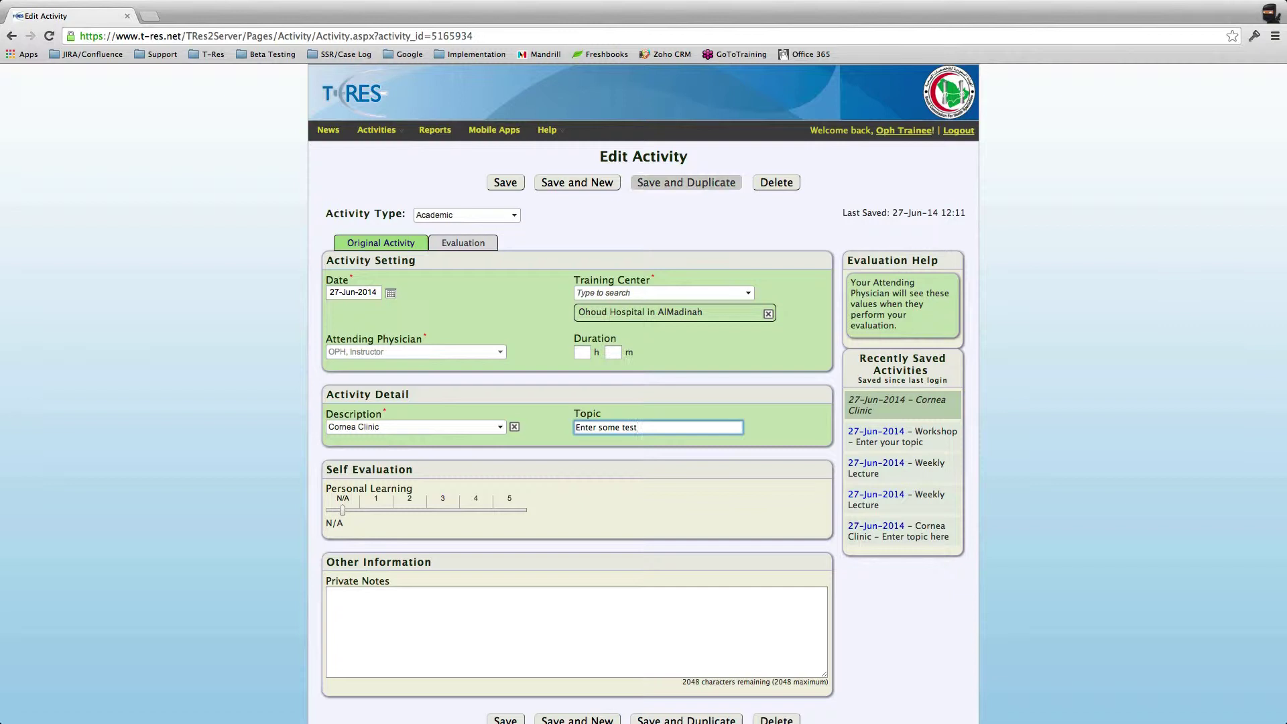
key(Return)
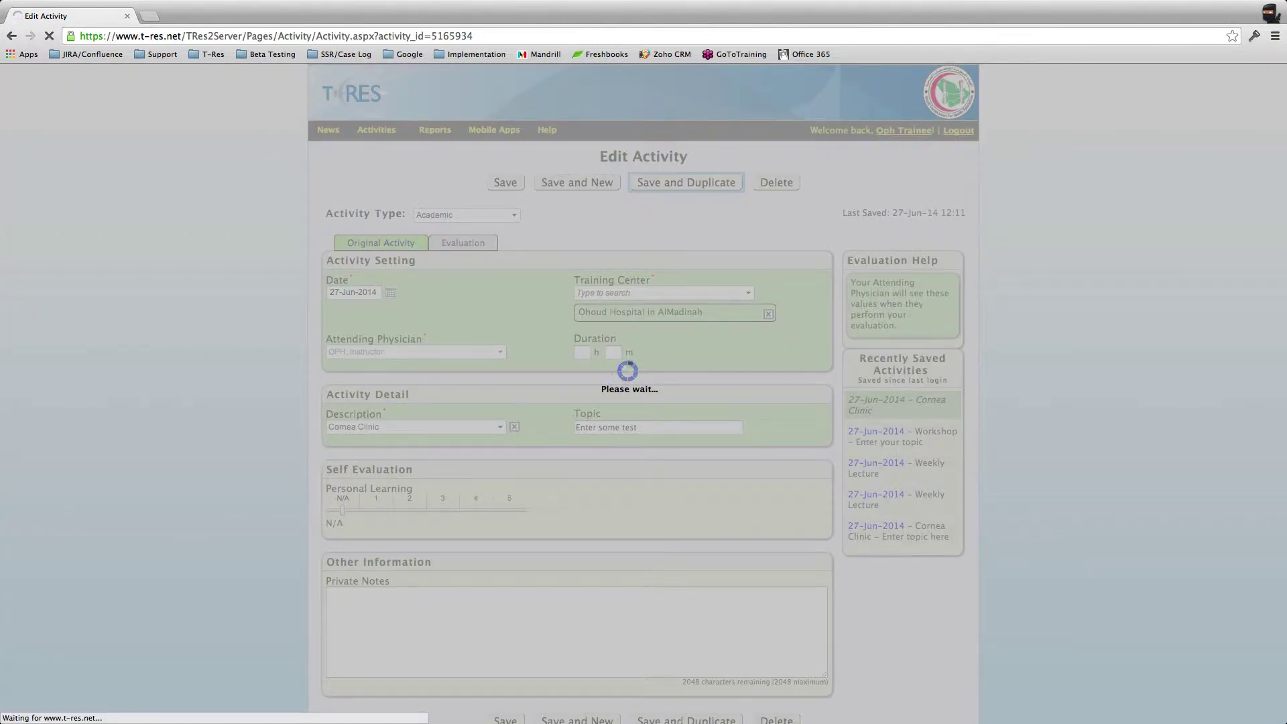
Step: Set the duplicated activity's description to Plastics Clinic and save it, starting another new activity
scroll(644, 393, down, 2)
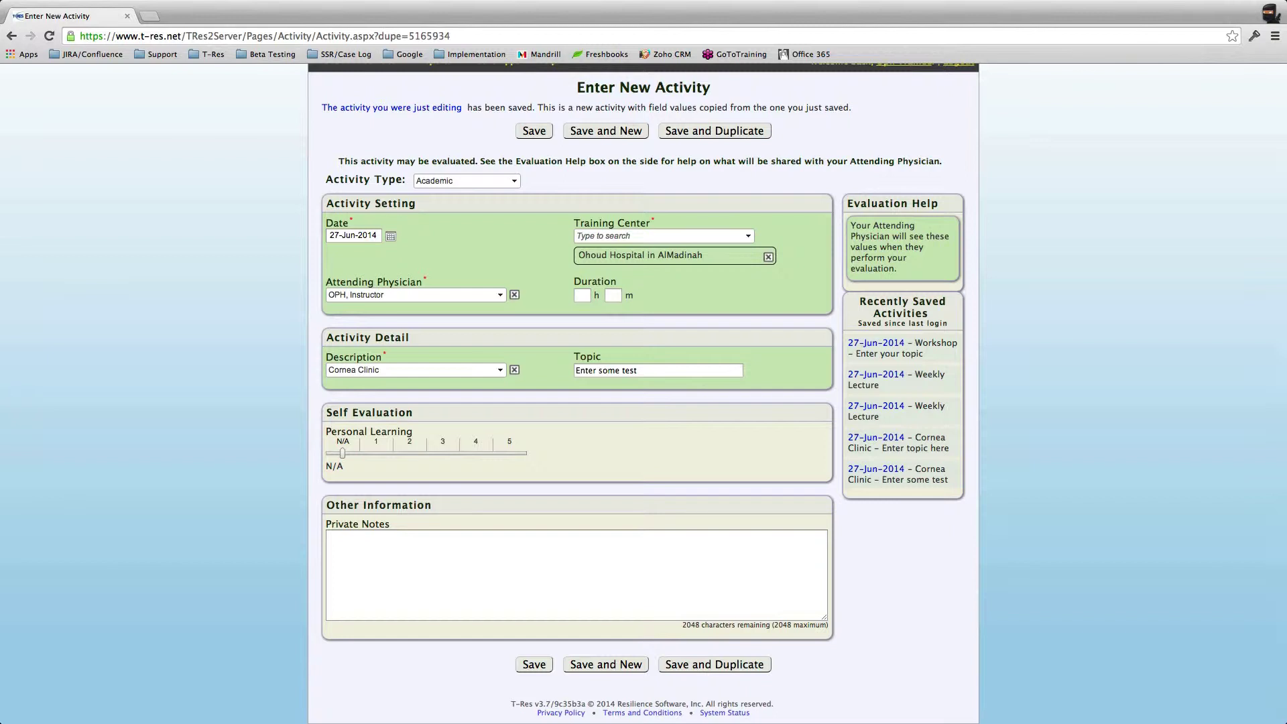
scroll(392, 106, down, 1)
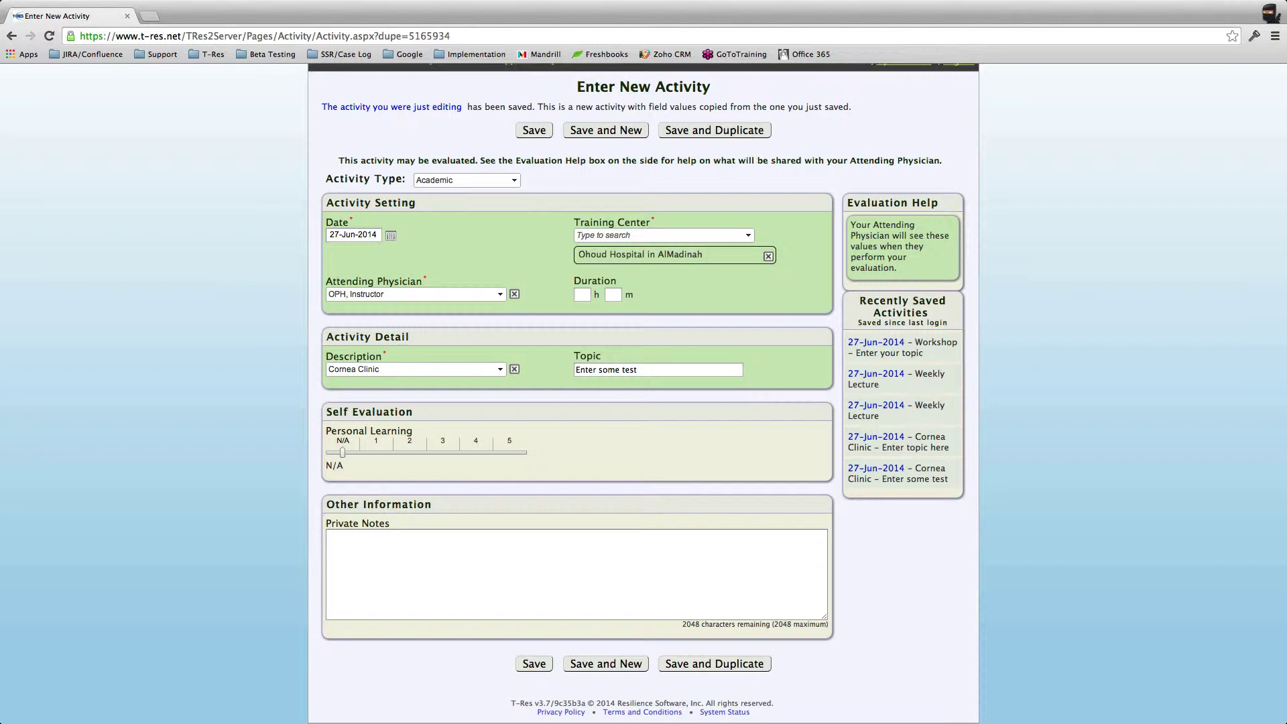
click(500, 369)
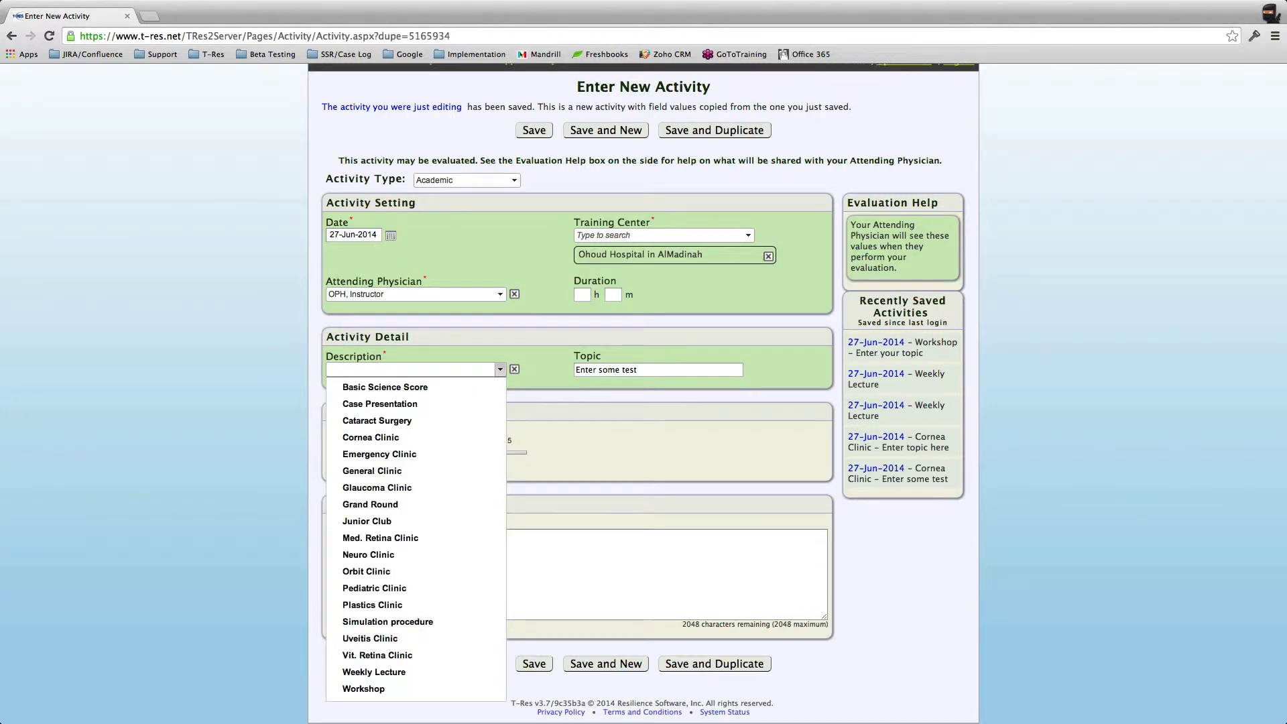
key(Up)
key(Up)
key(Up)
key(Up)
key(Up)
key(Up)
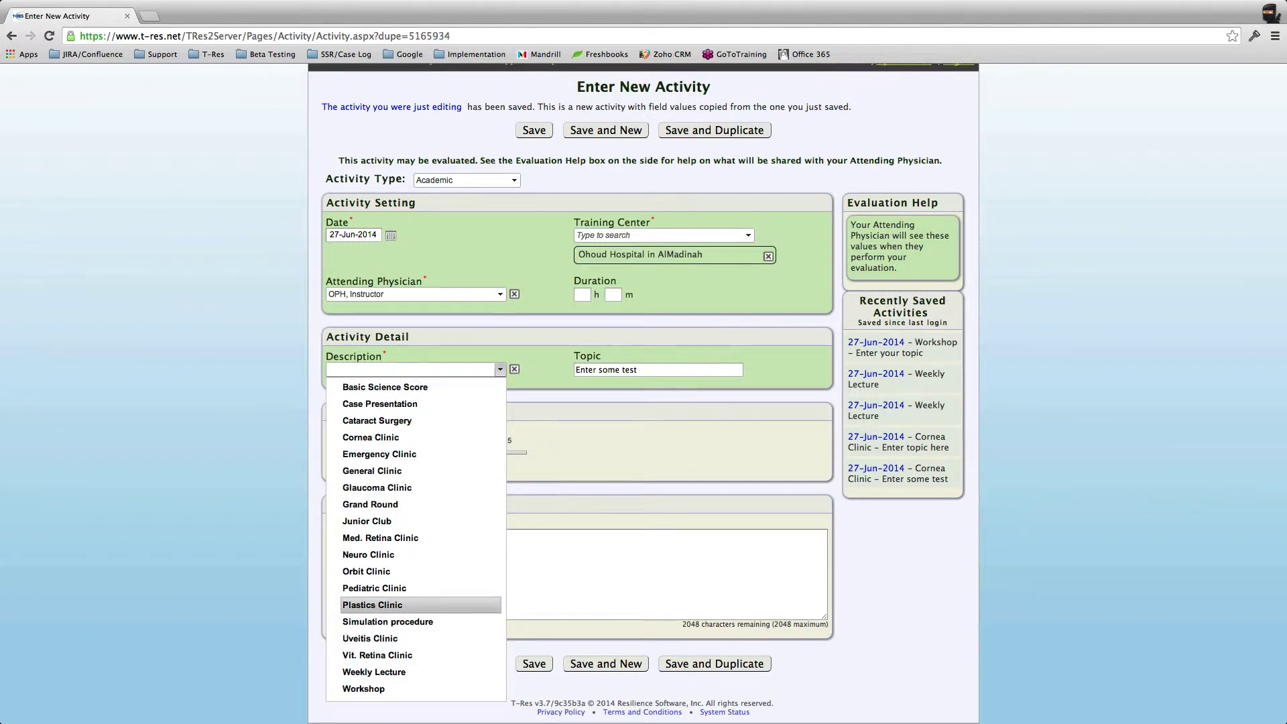
key(Return)
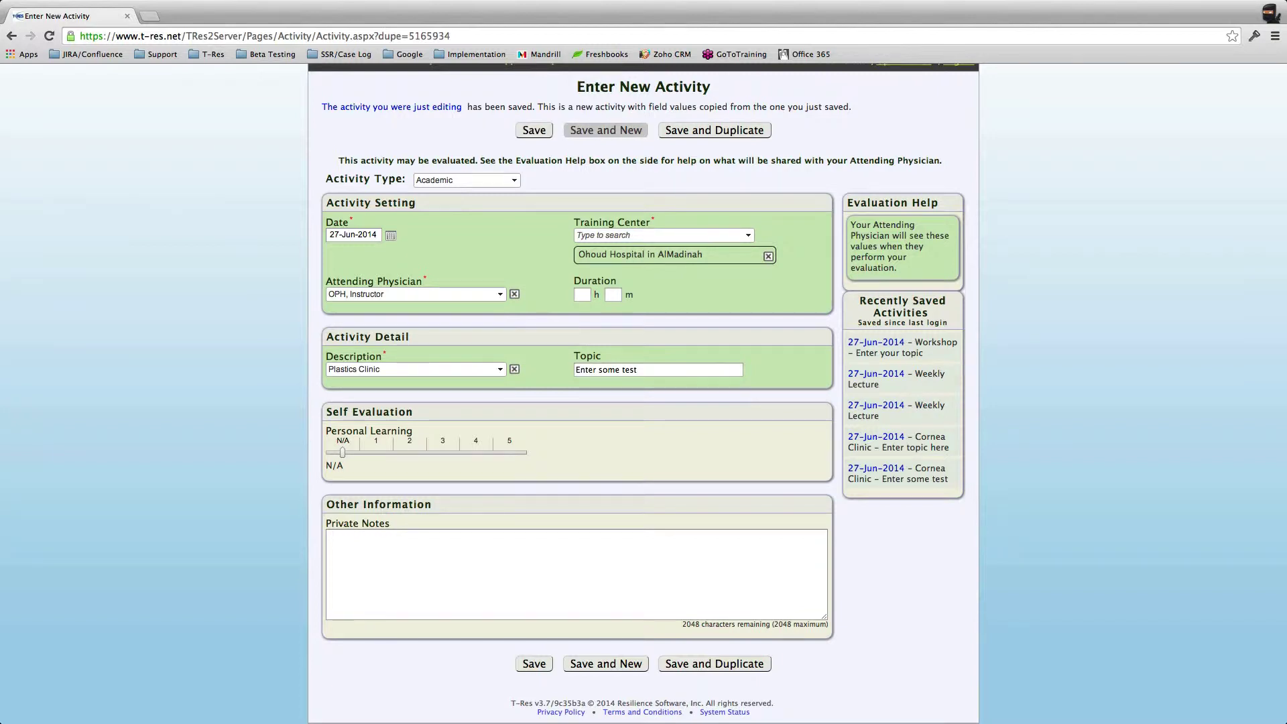
key(Tab)
key(Return)
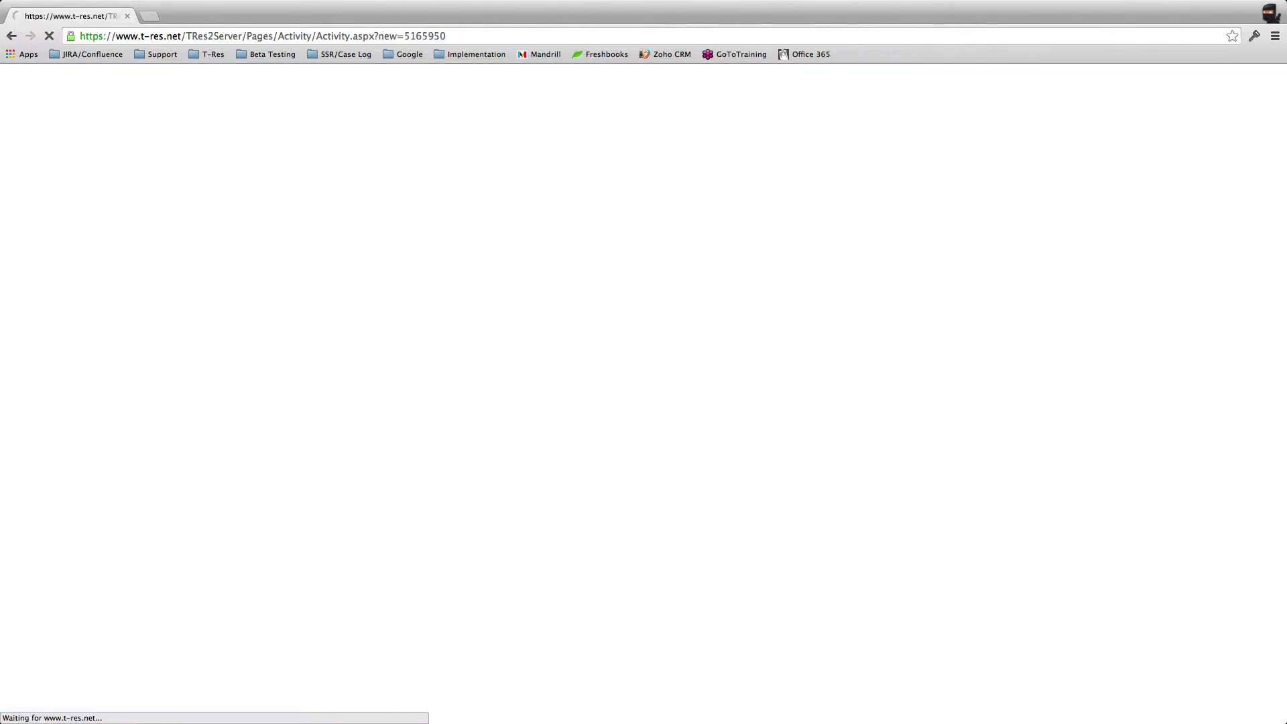
Step: Change the new activity's type to Clinic
key(space)
key(Down)
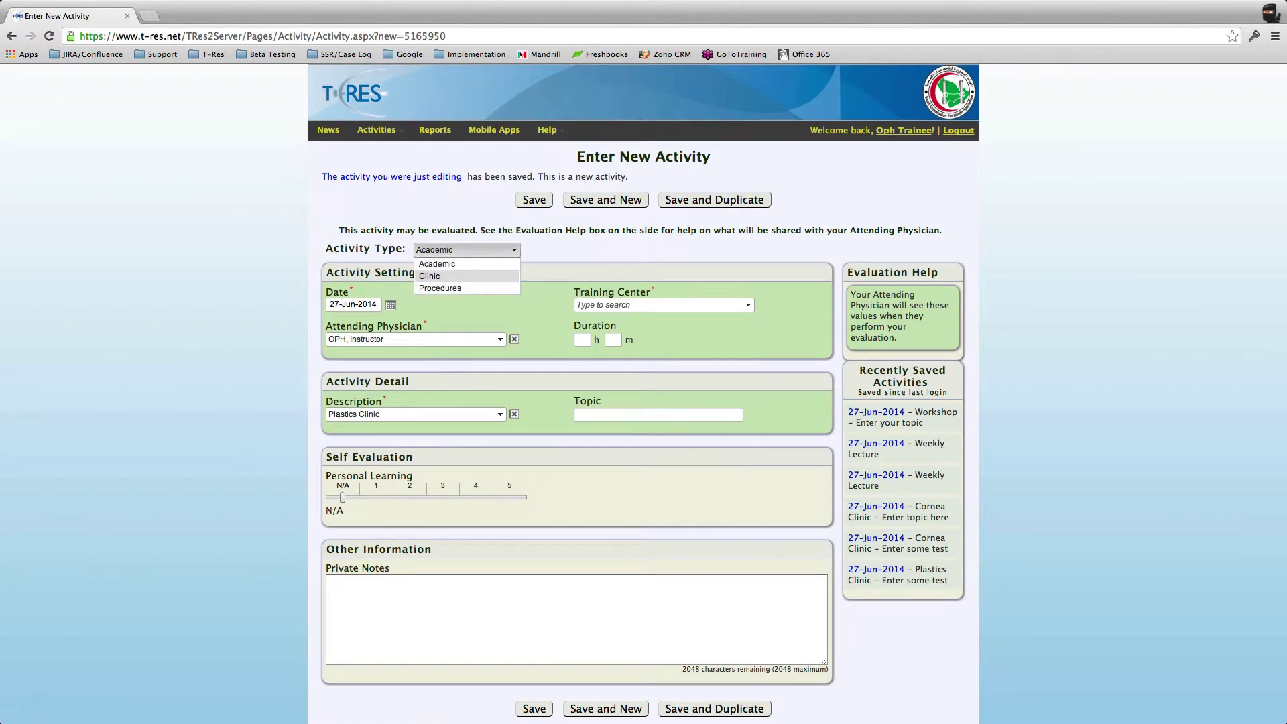
key(Return)
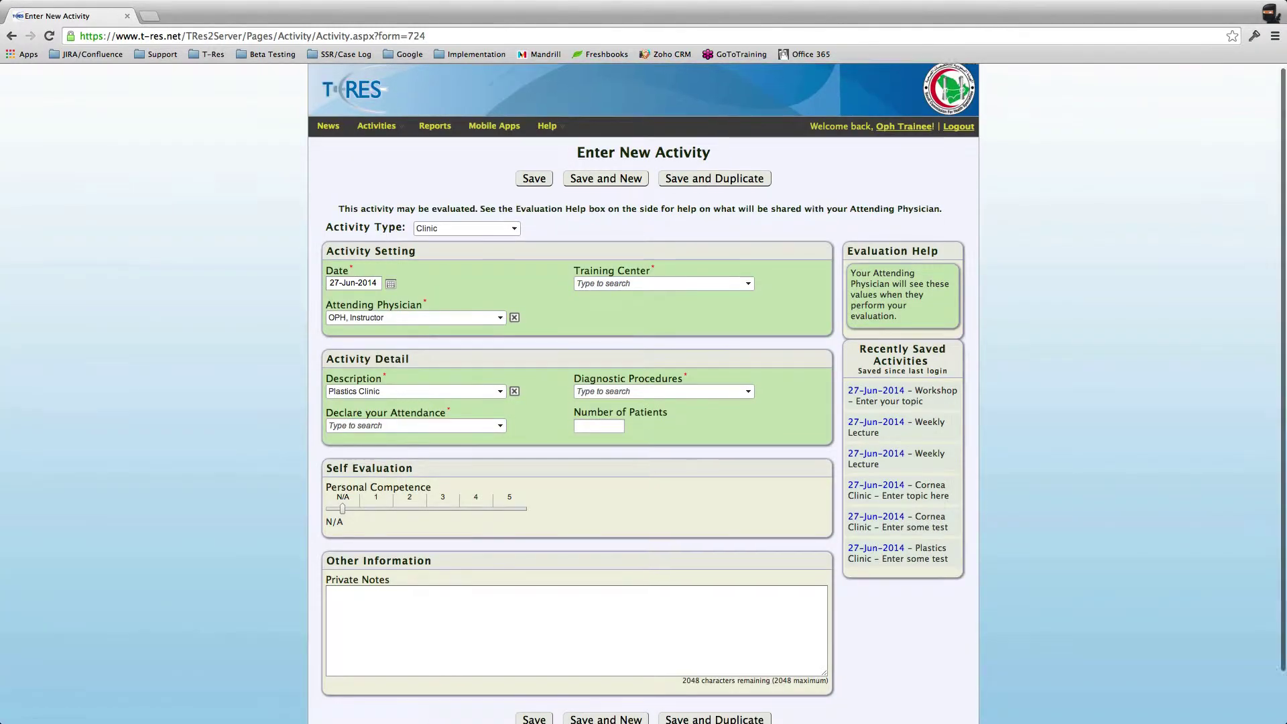
Step: Set the training center to Asir Central Hospital in Abha and view the attending physician choices, keeping the preset instructor
scroll(643, 393, down, 1)
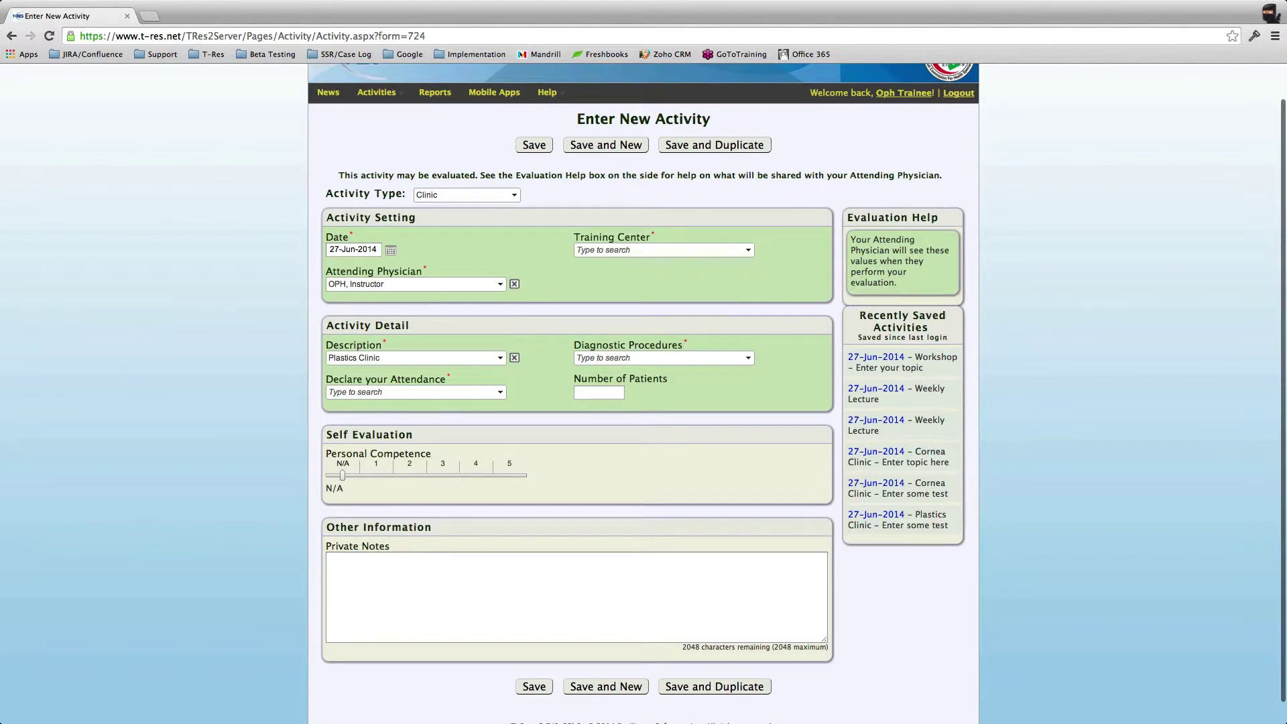
click(748, 250)
click(584, 284)
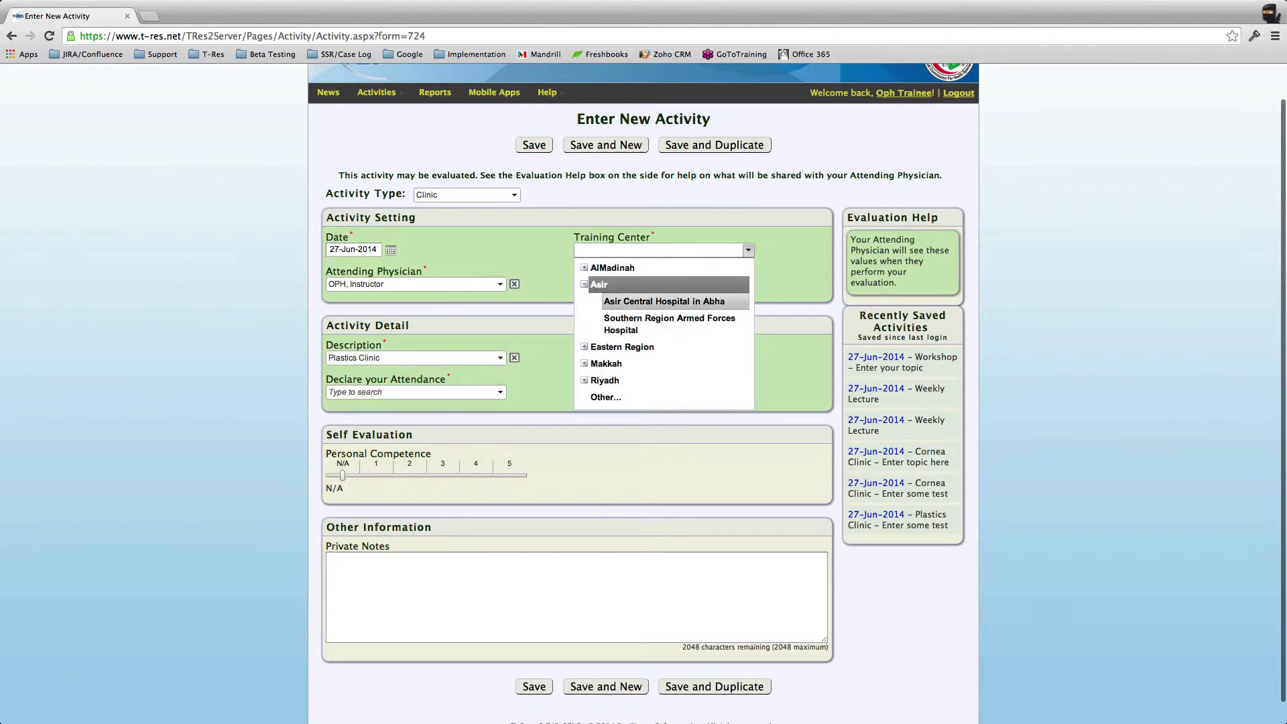
click(640, 300)
click(500, 309)
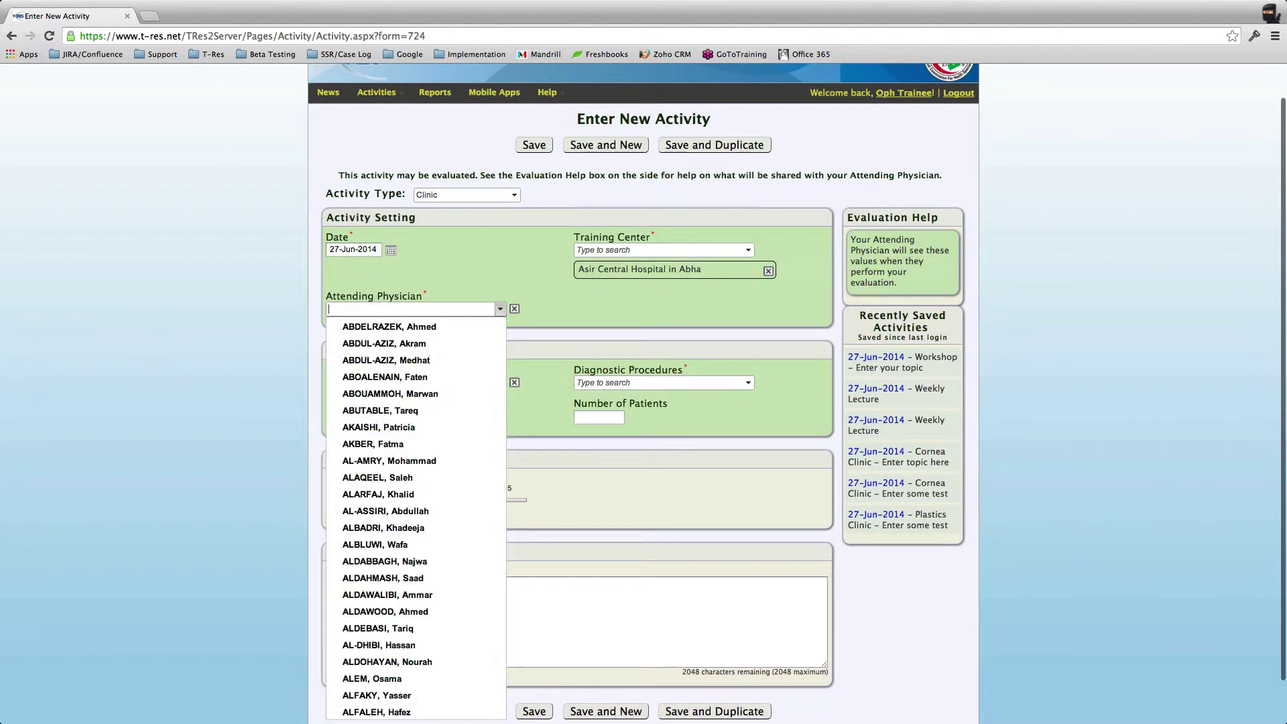
click(500, 309)
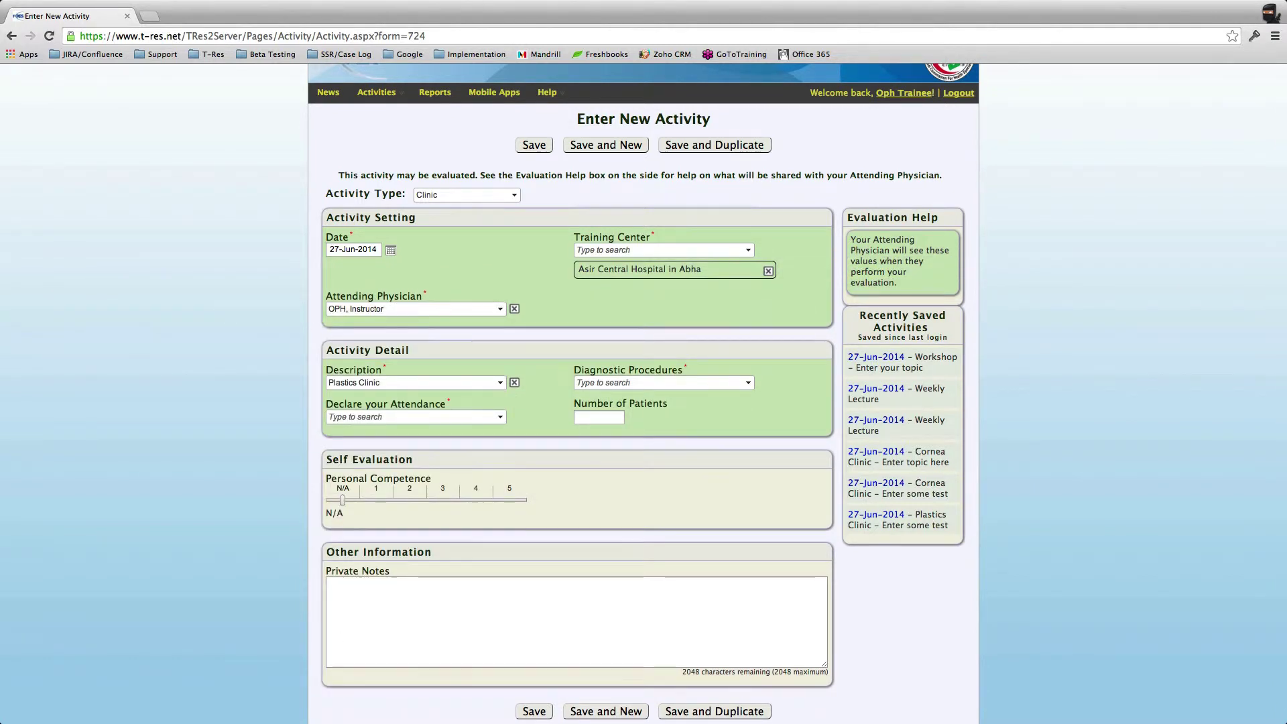
Step: Set the clinic activity's description to Orbit Clinic
scroll(644, 402, down, 2)
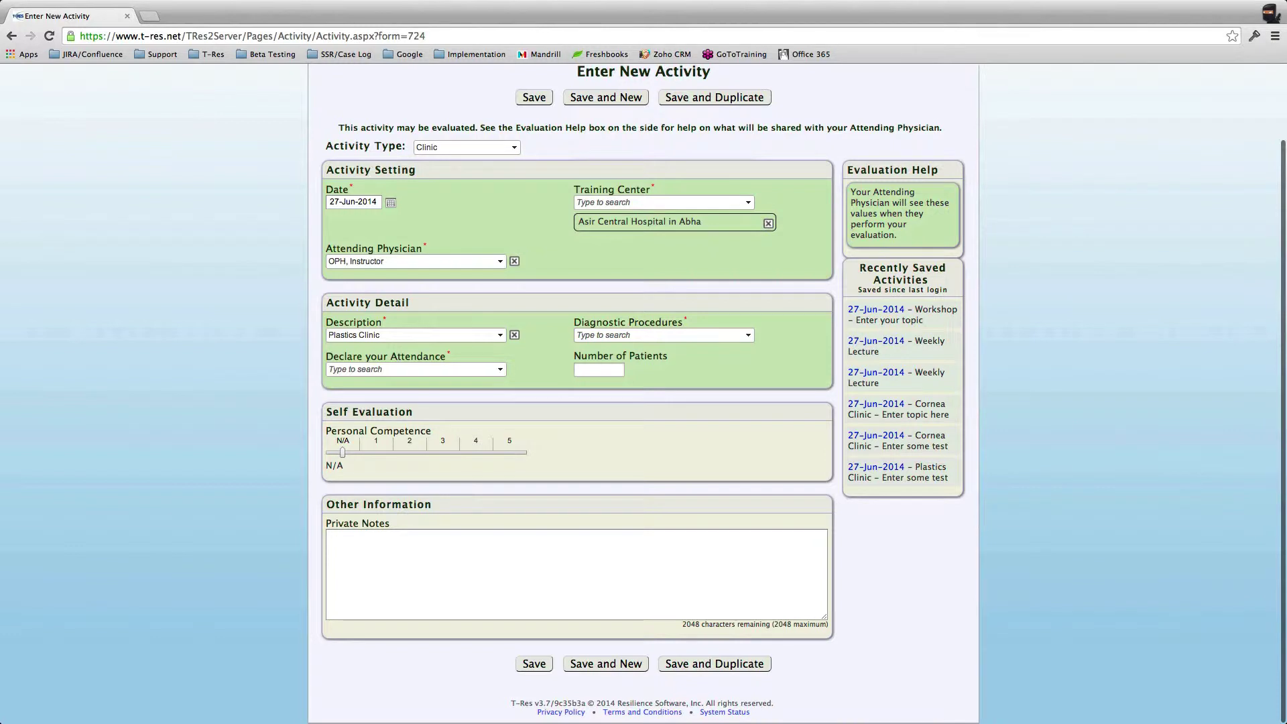
click(500, 335)
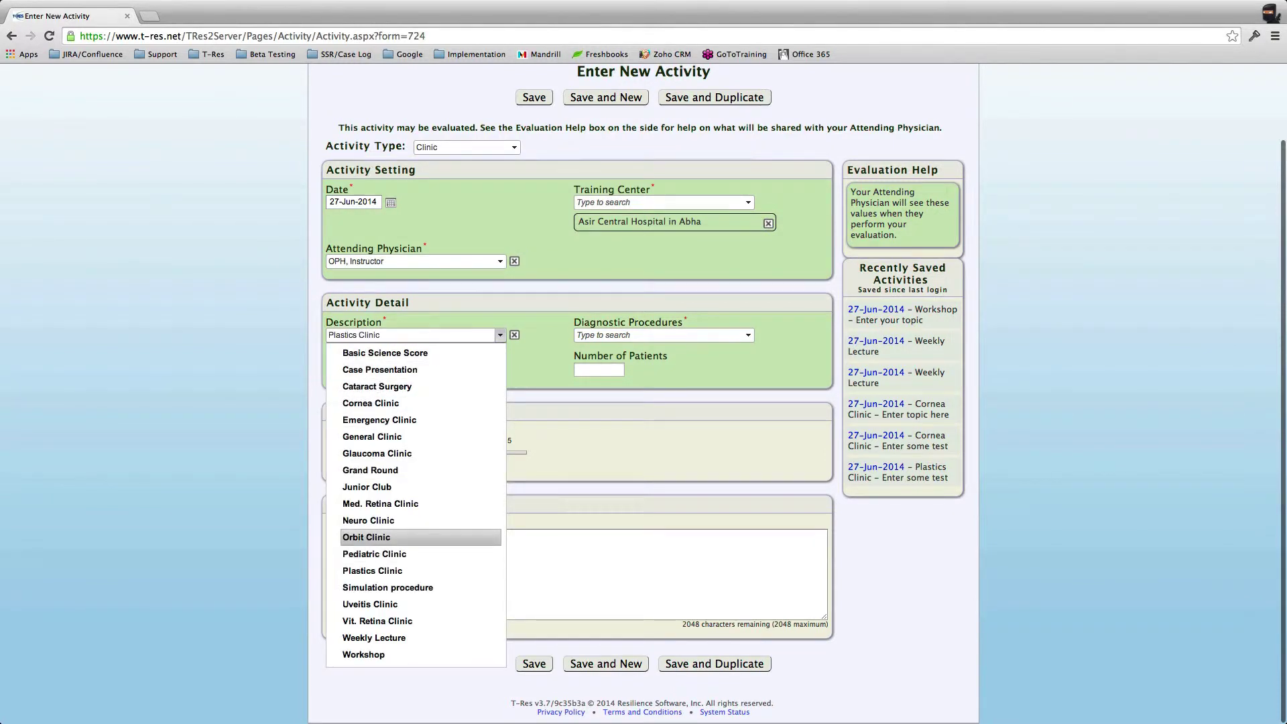
key(Return)
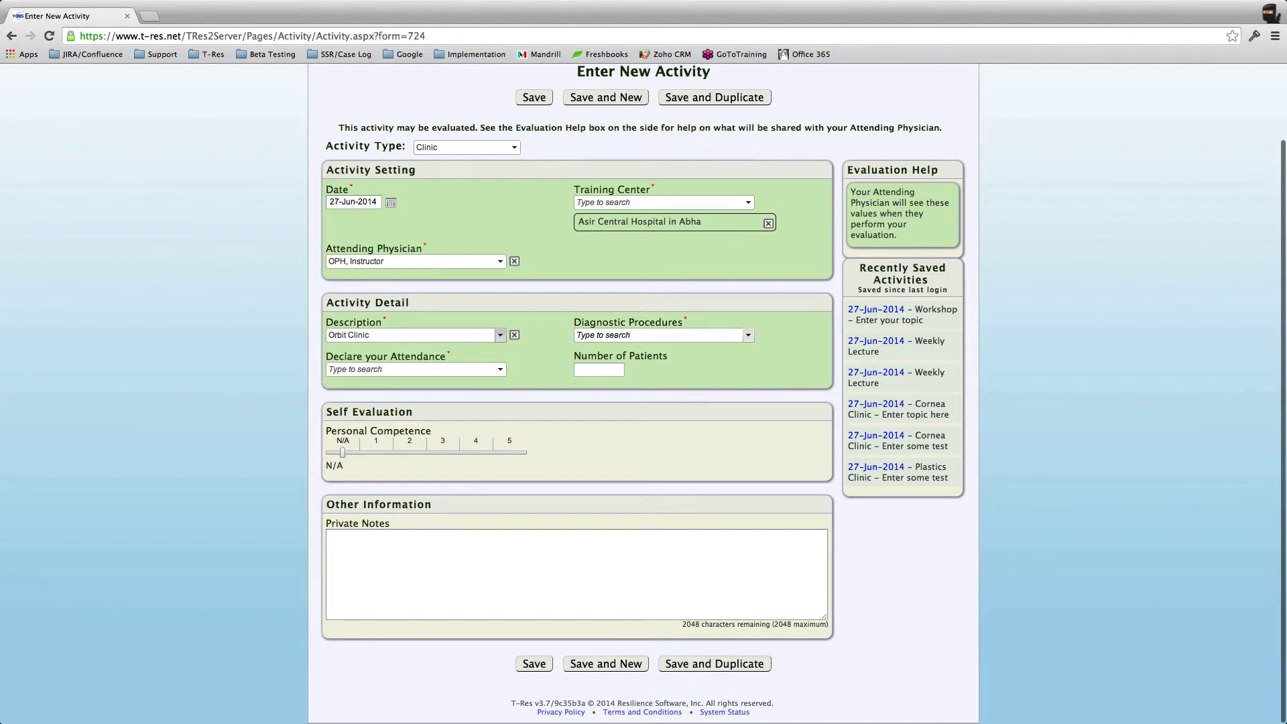
Step: Examine the diagnostic procedures available under the R4, R3, R2 and R1 groups
click(748, 335)
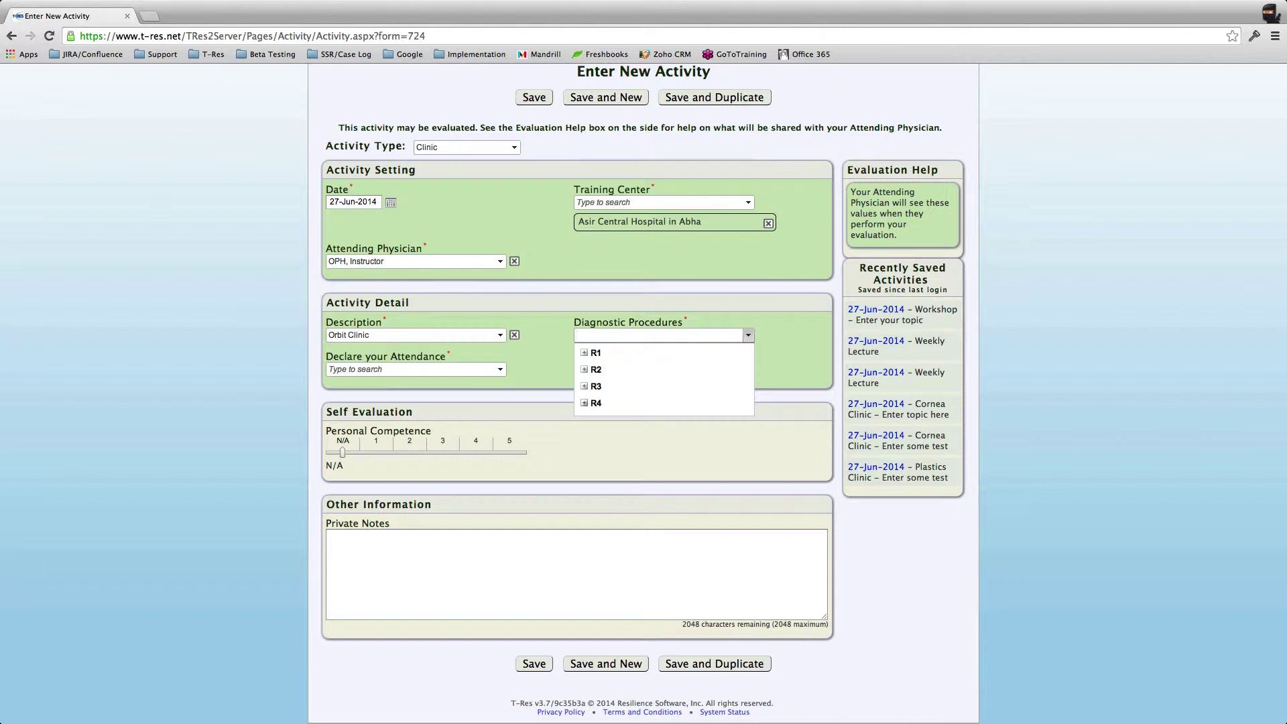
click(584, 403)
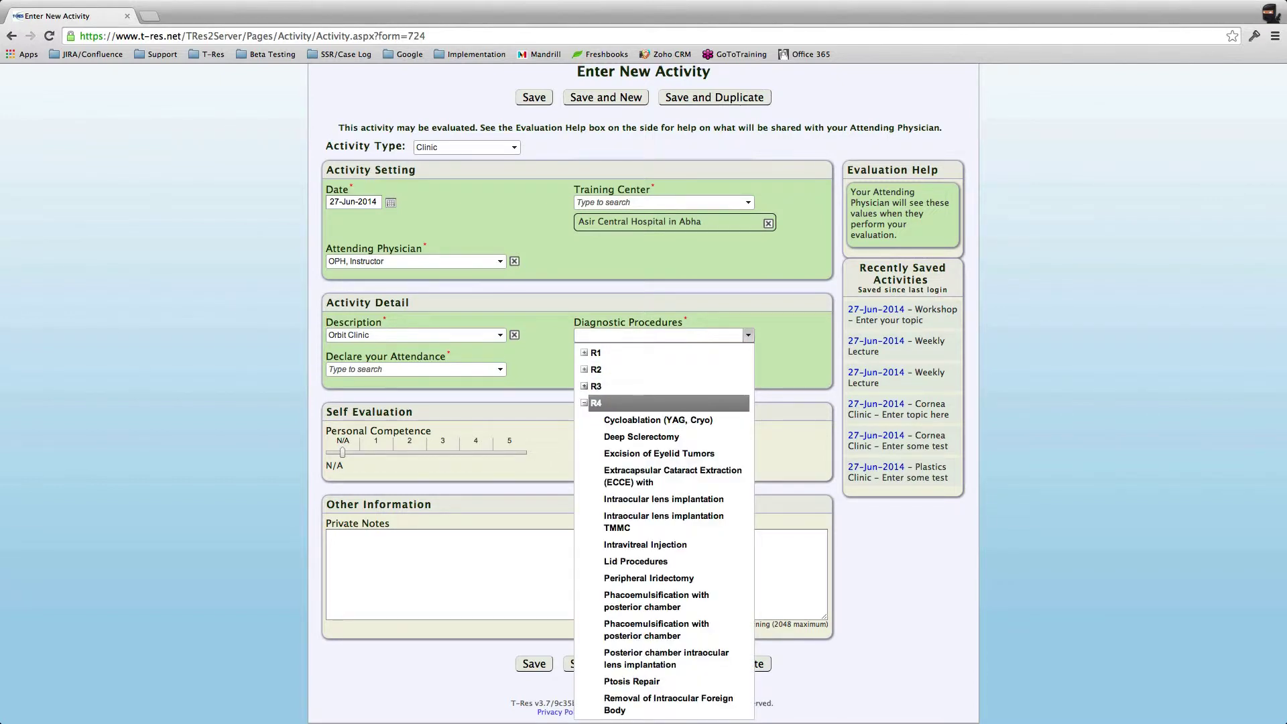
click(583, 386)
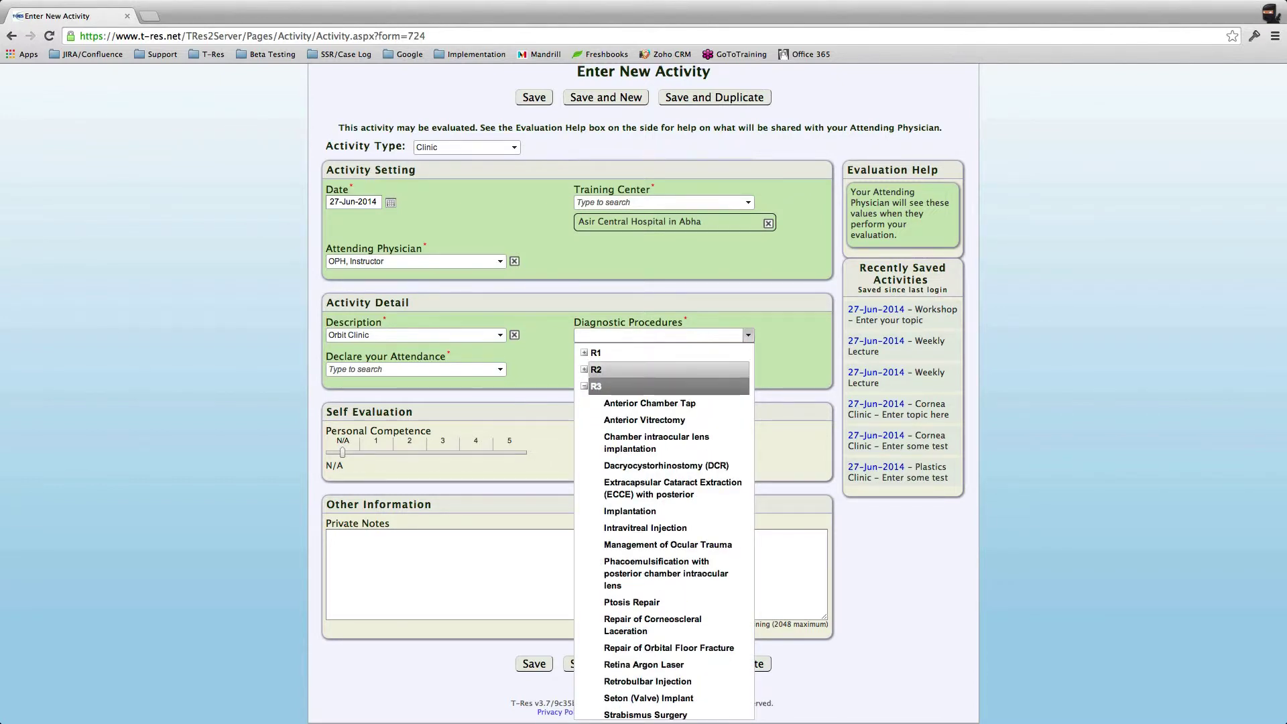
click(584, 369)
scroll(664, 469, up, 1)
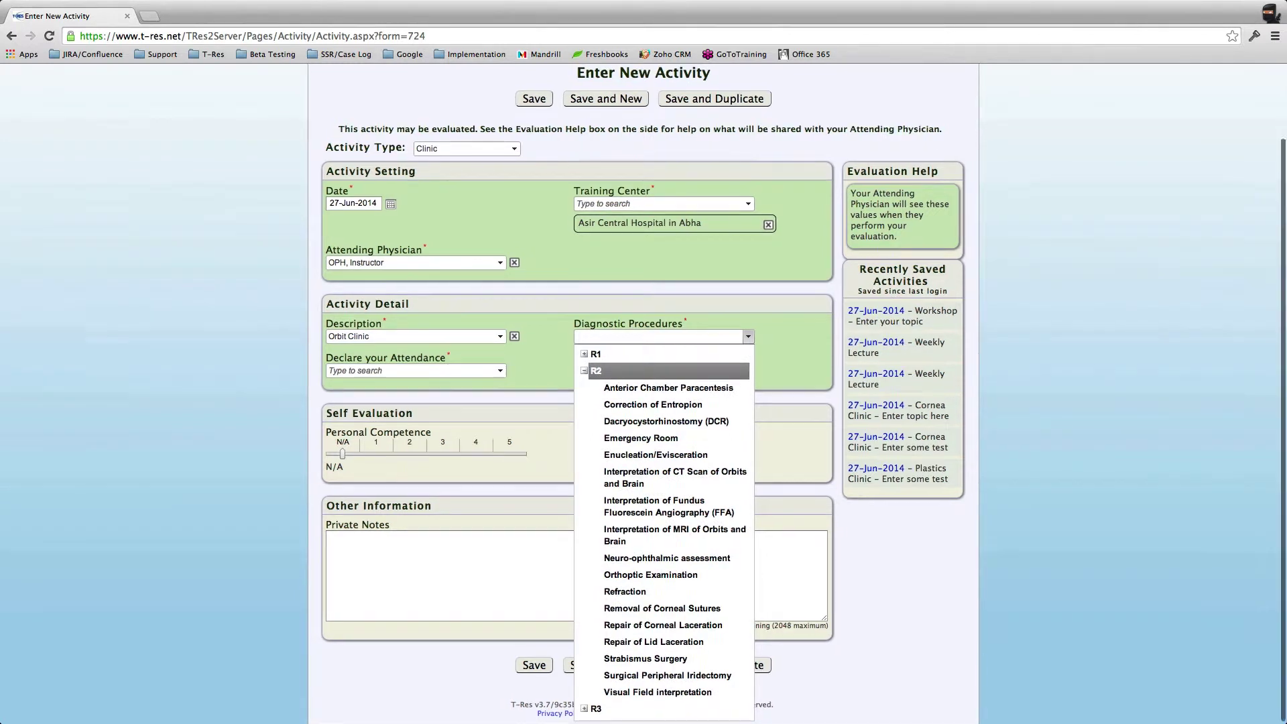
click(584, 365)
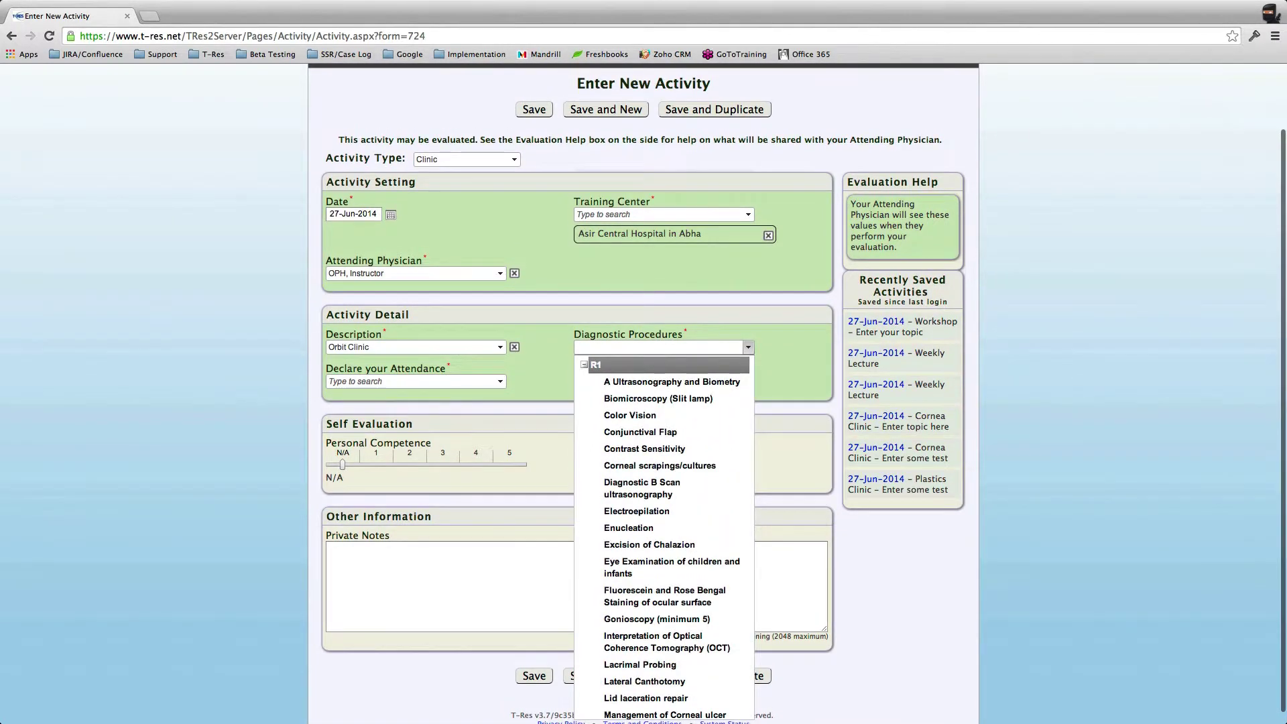
scroll(670, 509, down, 2)
scroll(670, 535, down, 2)
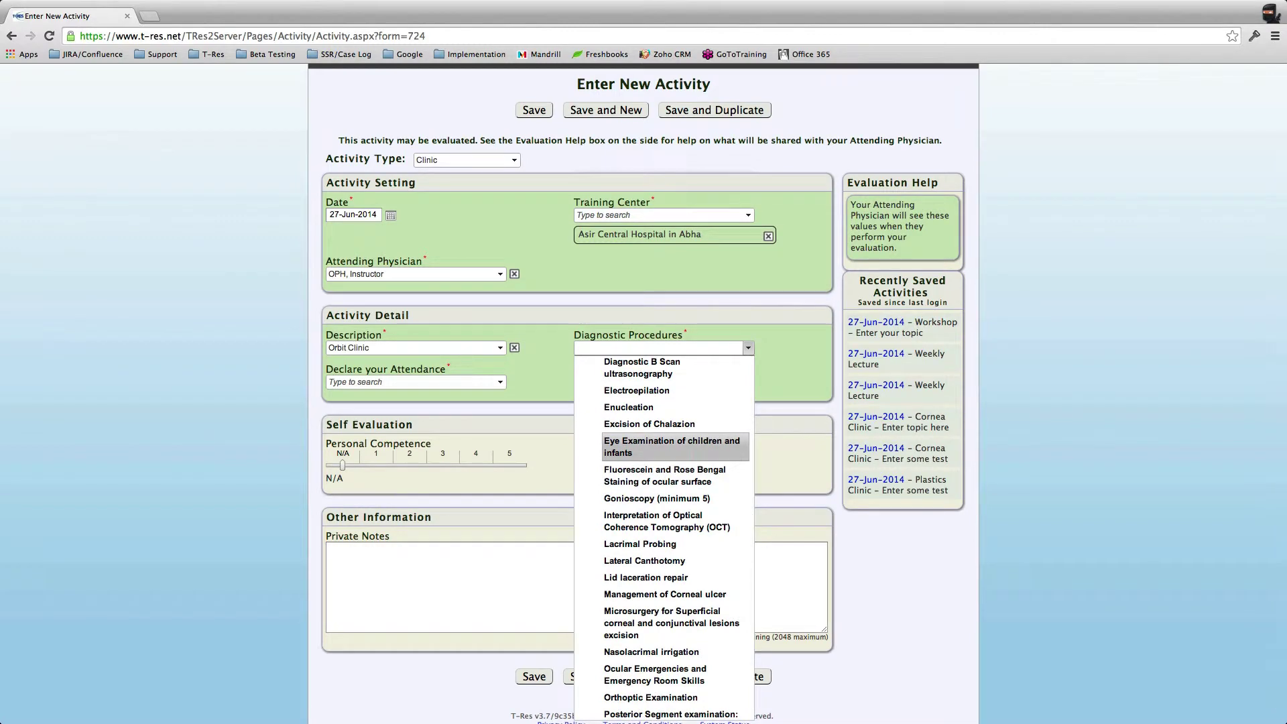
scroll(670, 447, up, 6)
scroll(671, 471, down, 3)
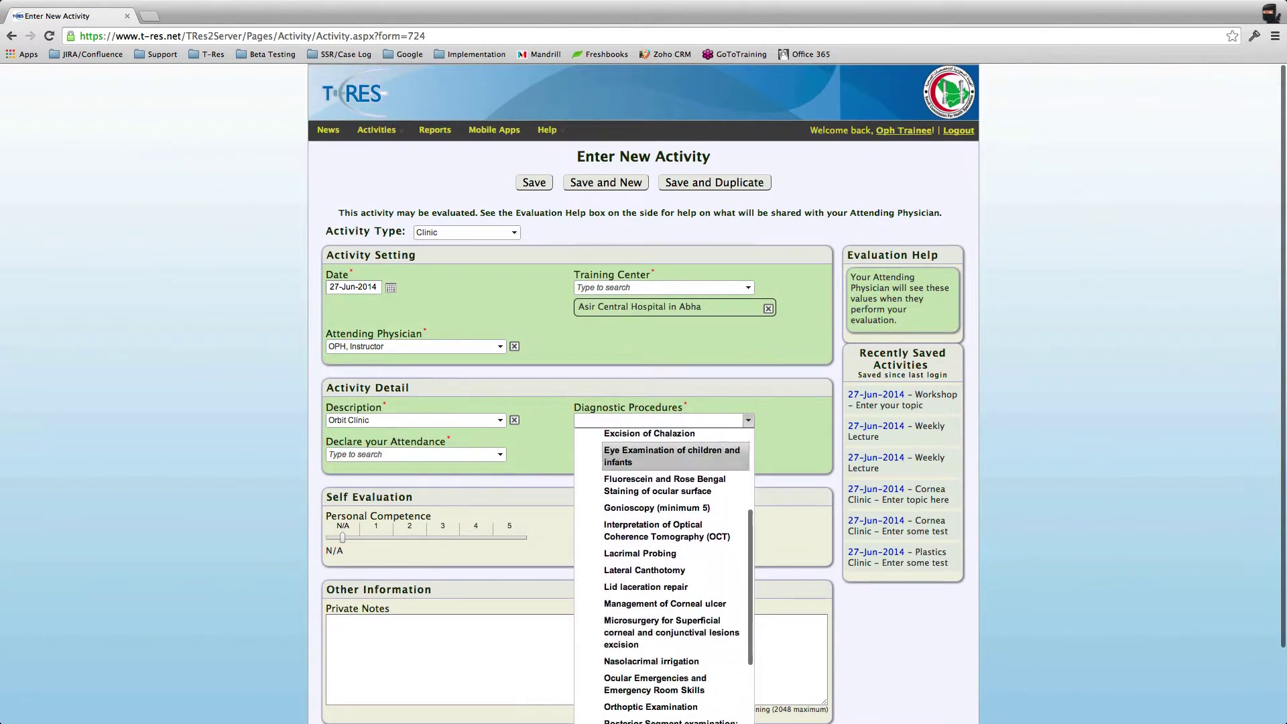
scroll(671, 471, up, 3)
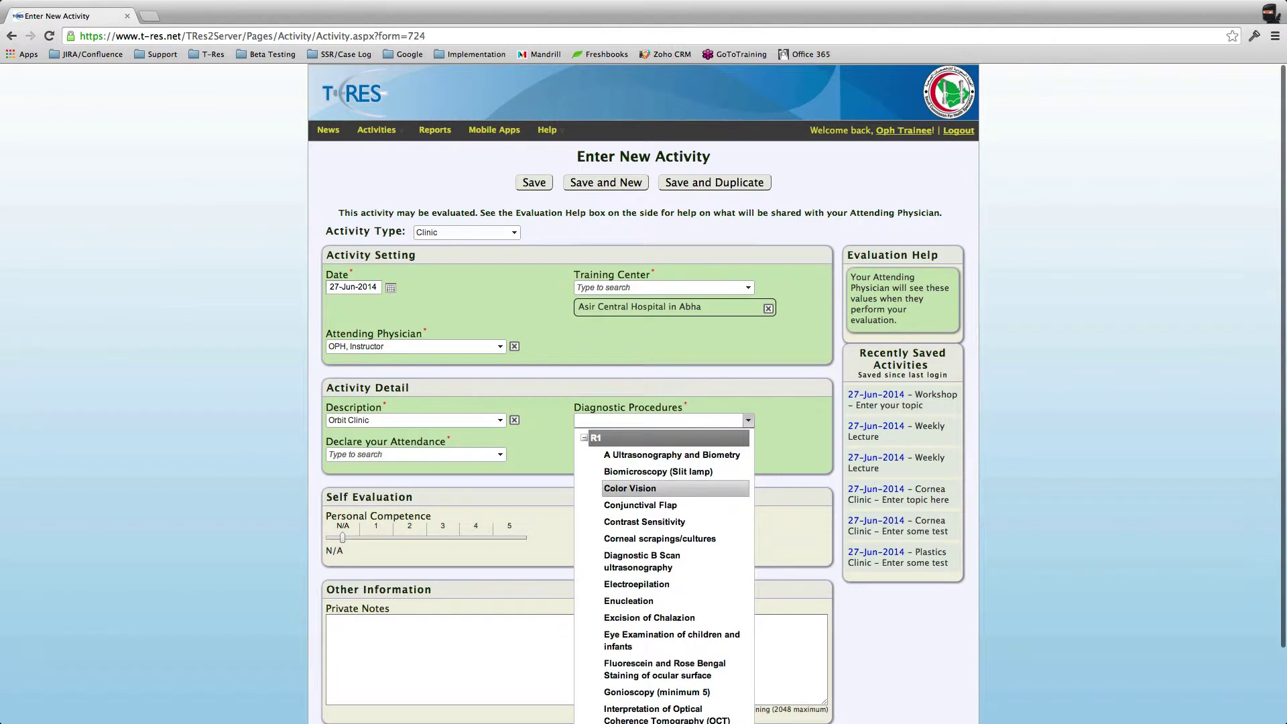
Step: Add the R1 diagnostic procedures Color Vision, Conjunctival Flap, Contrast Sensitivity, Corneal scrapings/cultures and Diagnostic B Scan ultrasonography
click(670, 488)
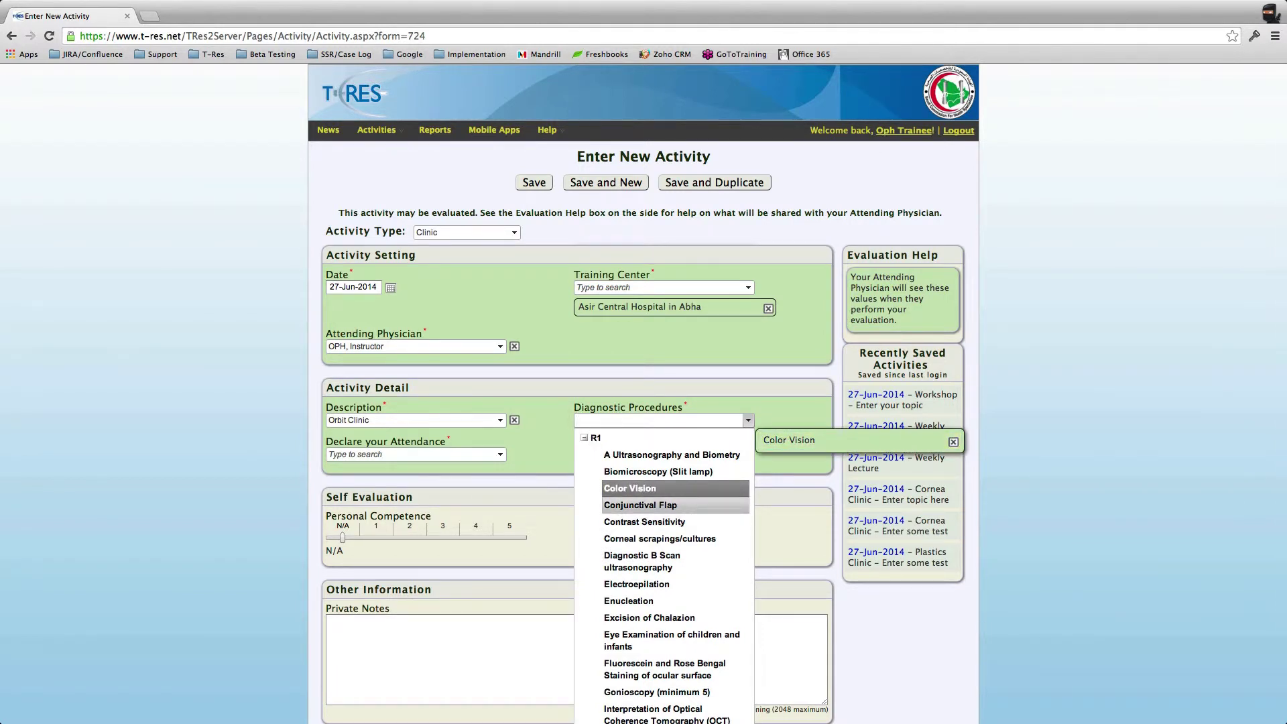
click(670, 505)
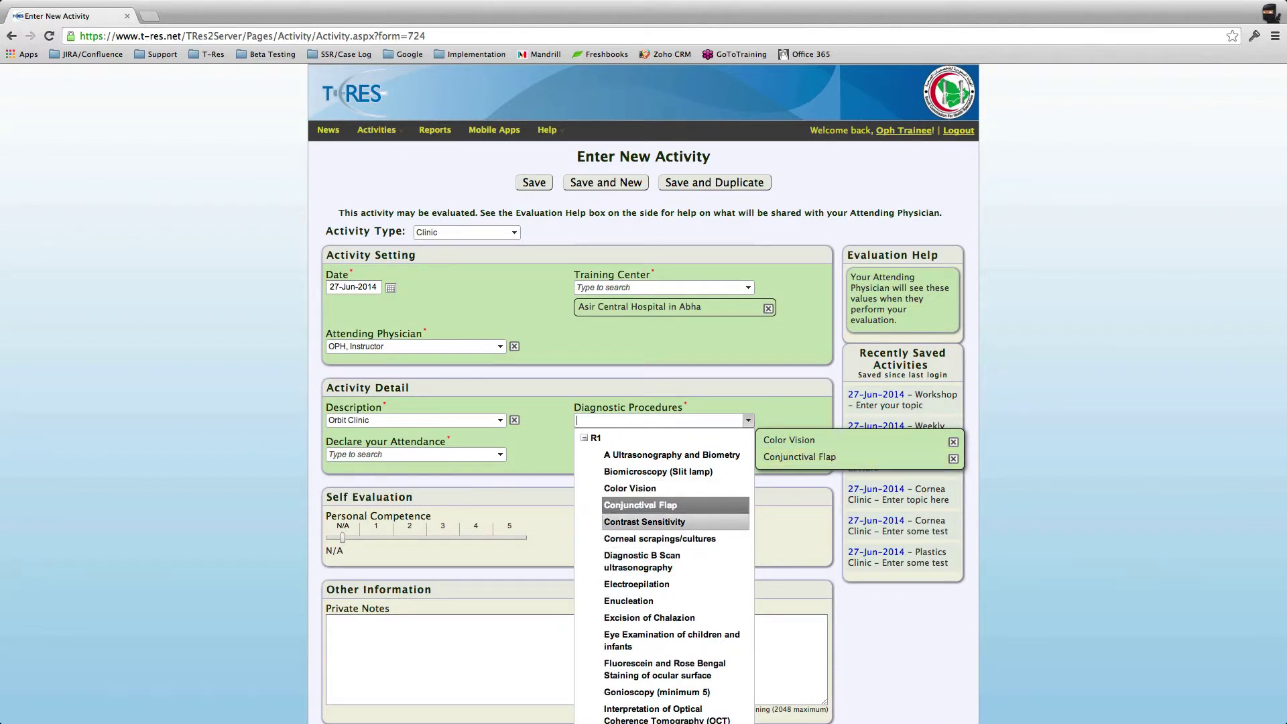
click(670, 522)
click(670, 539)
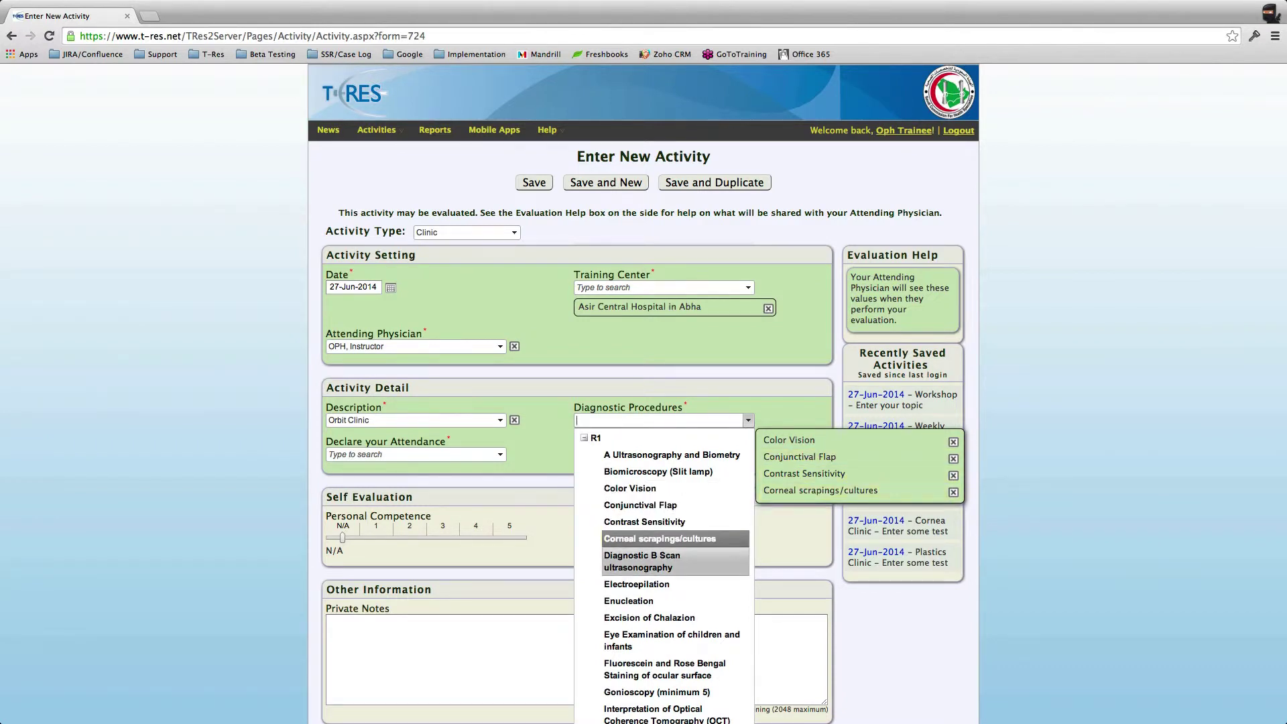
click(671, 561)
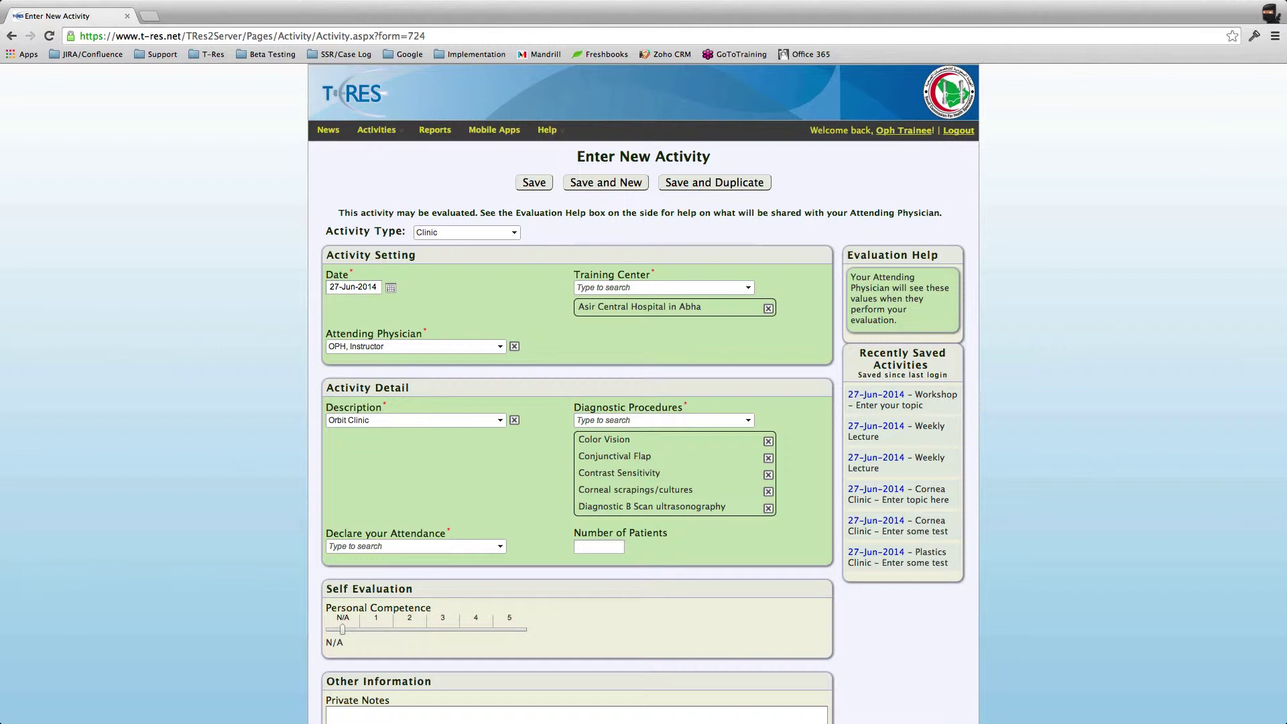
Step: Remove all five selected diagnostic procedures from the clinic activity
click(768, 508)
click(768, 491)
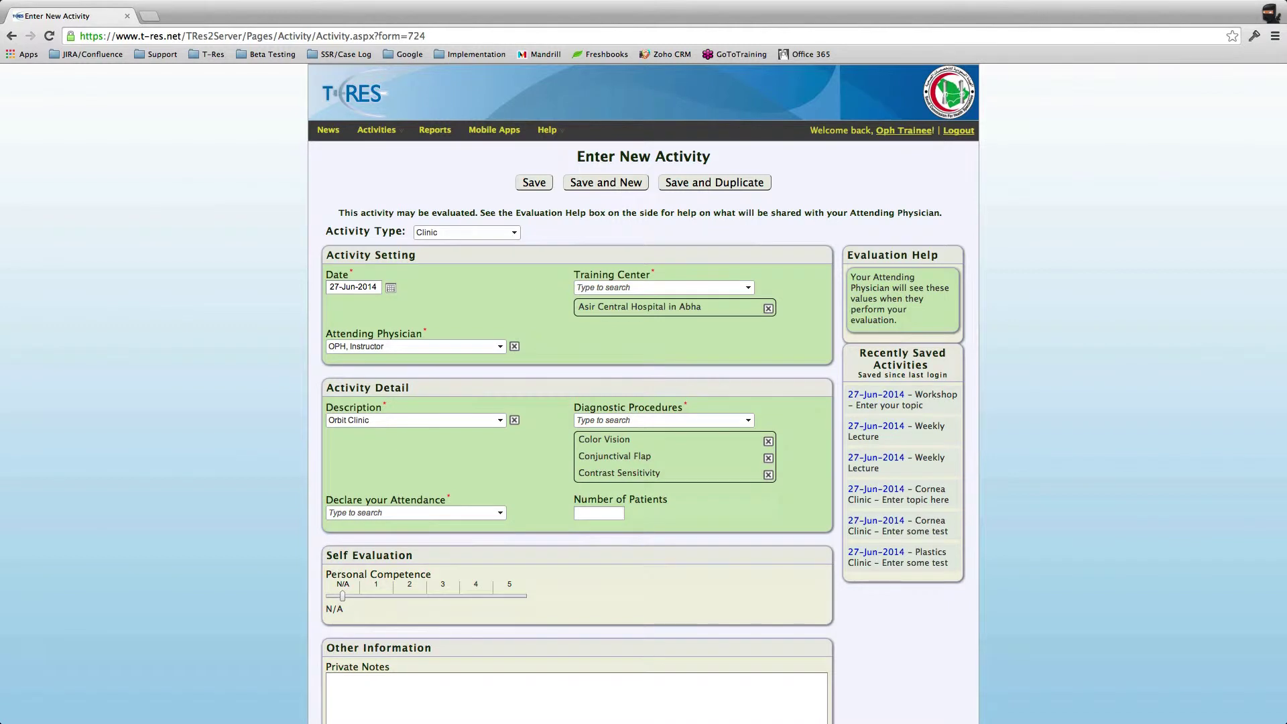
click(768, 474)
click(768, 458)
click(768, 441)
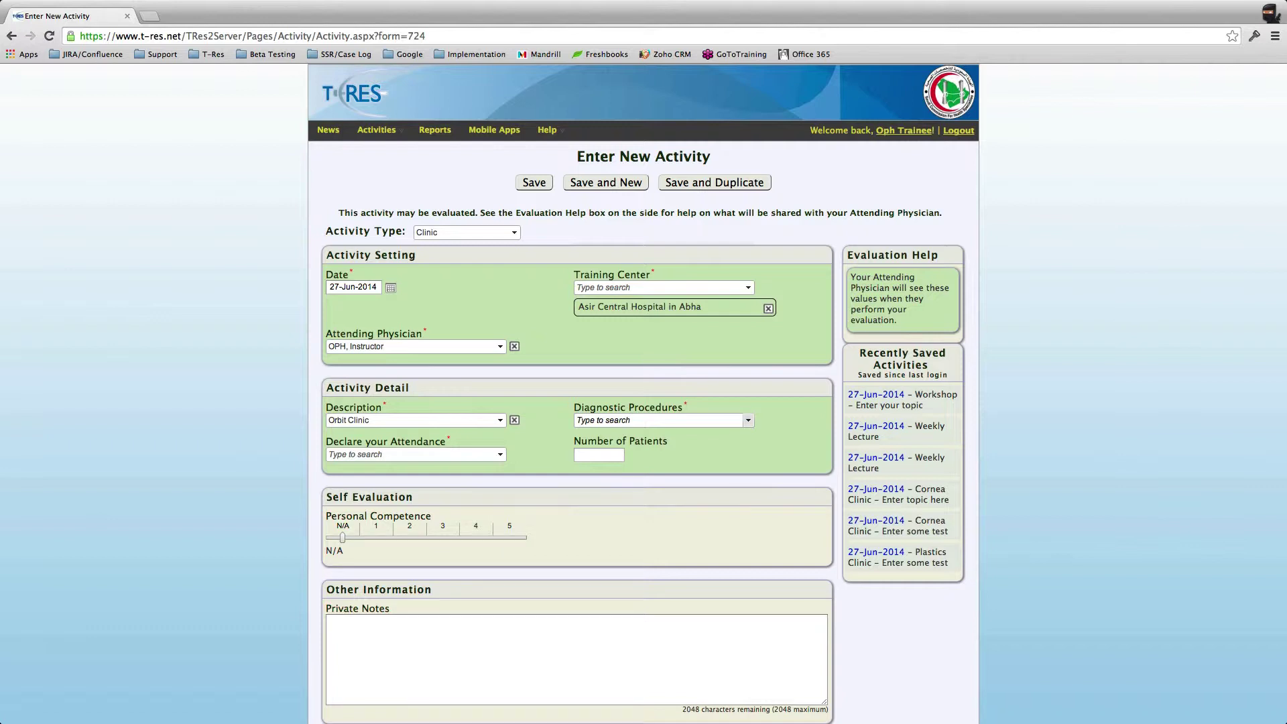
Step: Search the diagnostic procedures for "col" and add Color Vision to the clinic activity
click(748, 420)
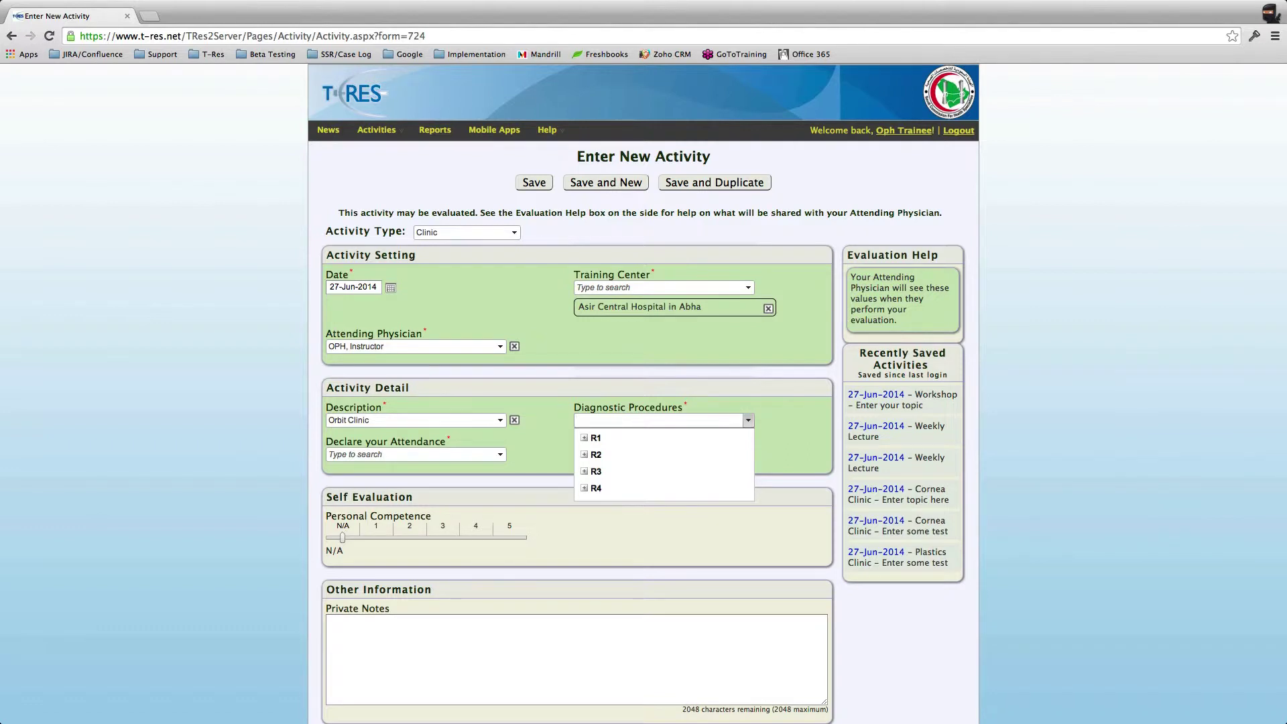
text(co)
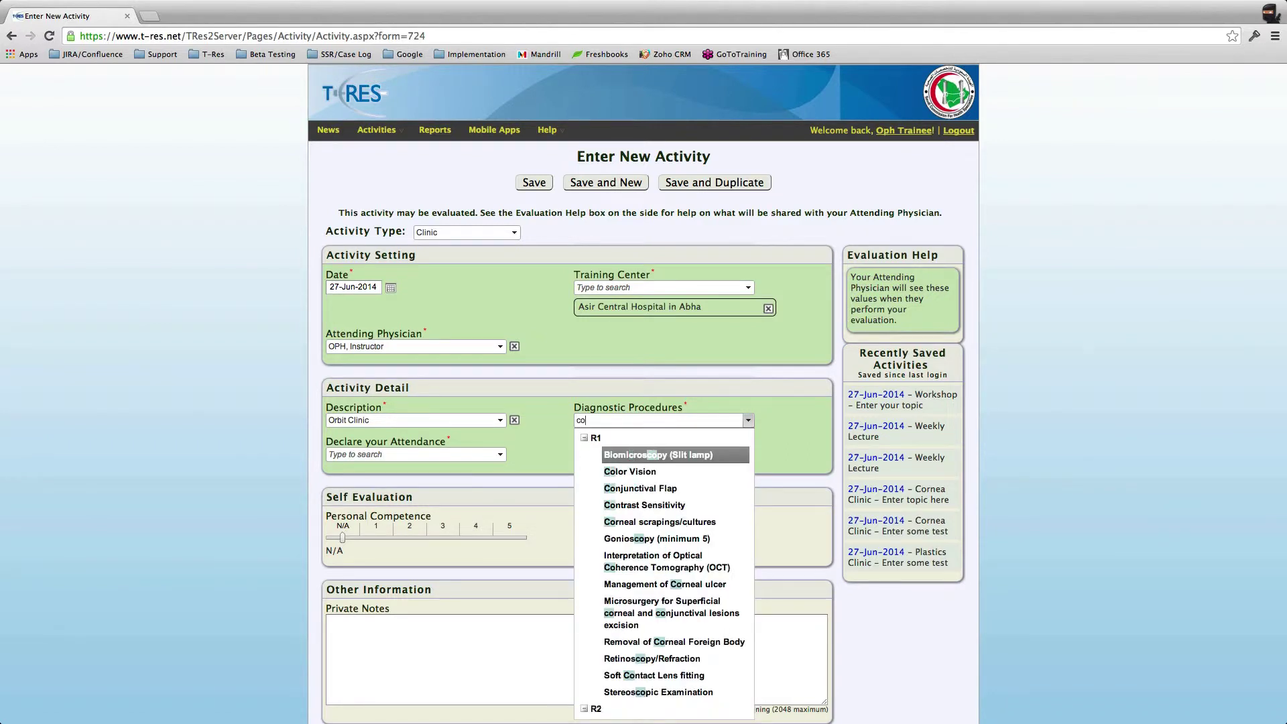
text(l)
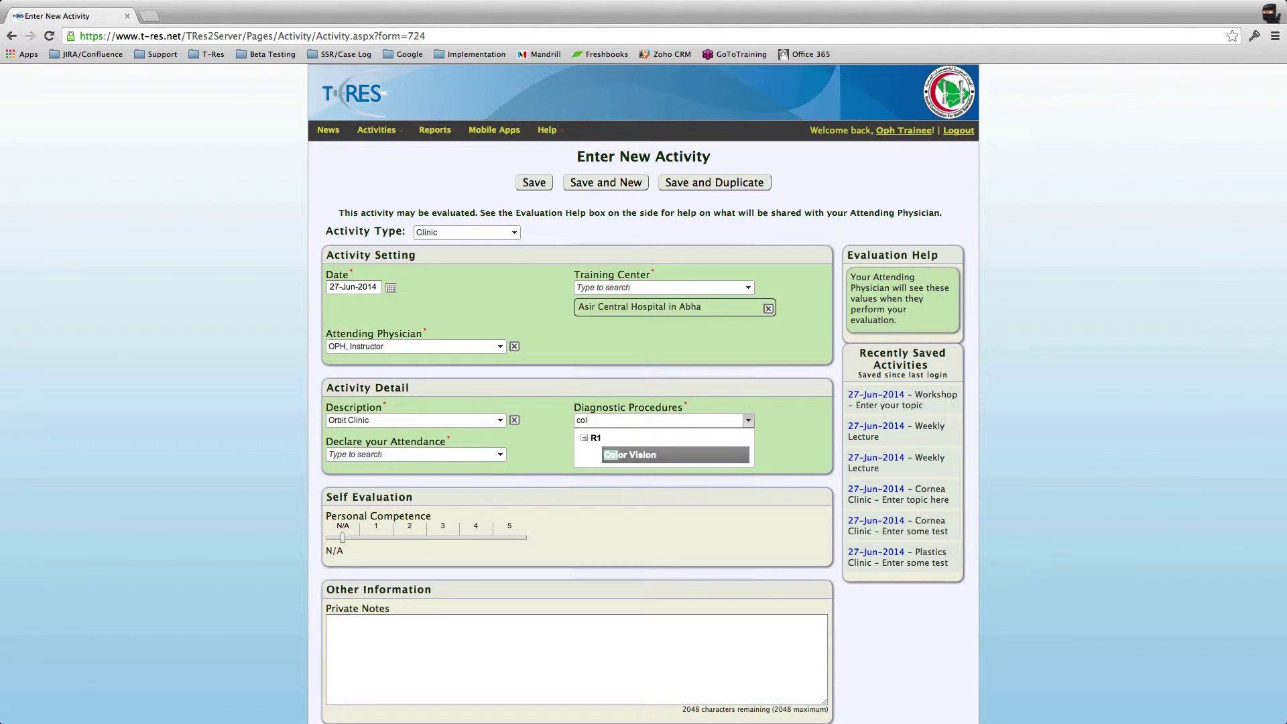
key(Up)
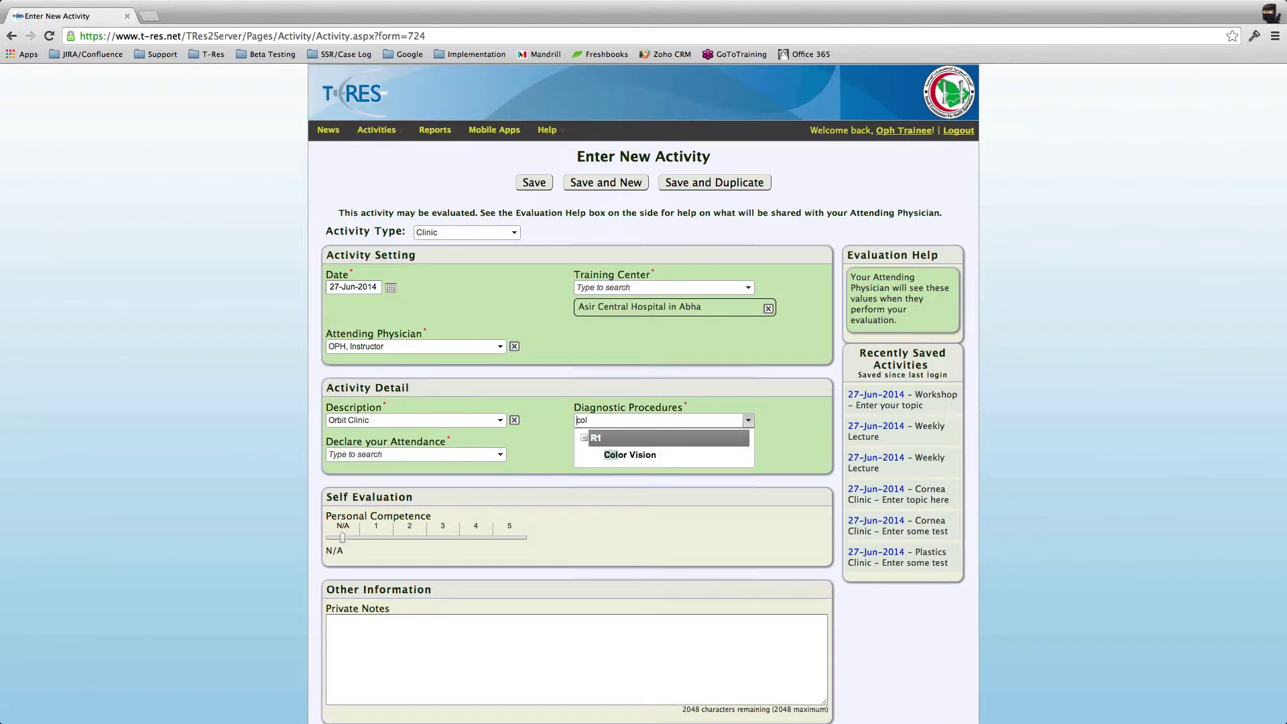
key(Down)
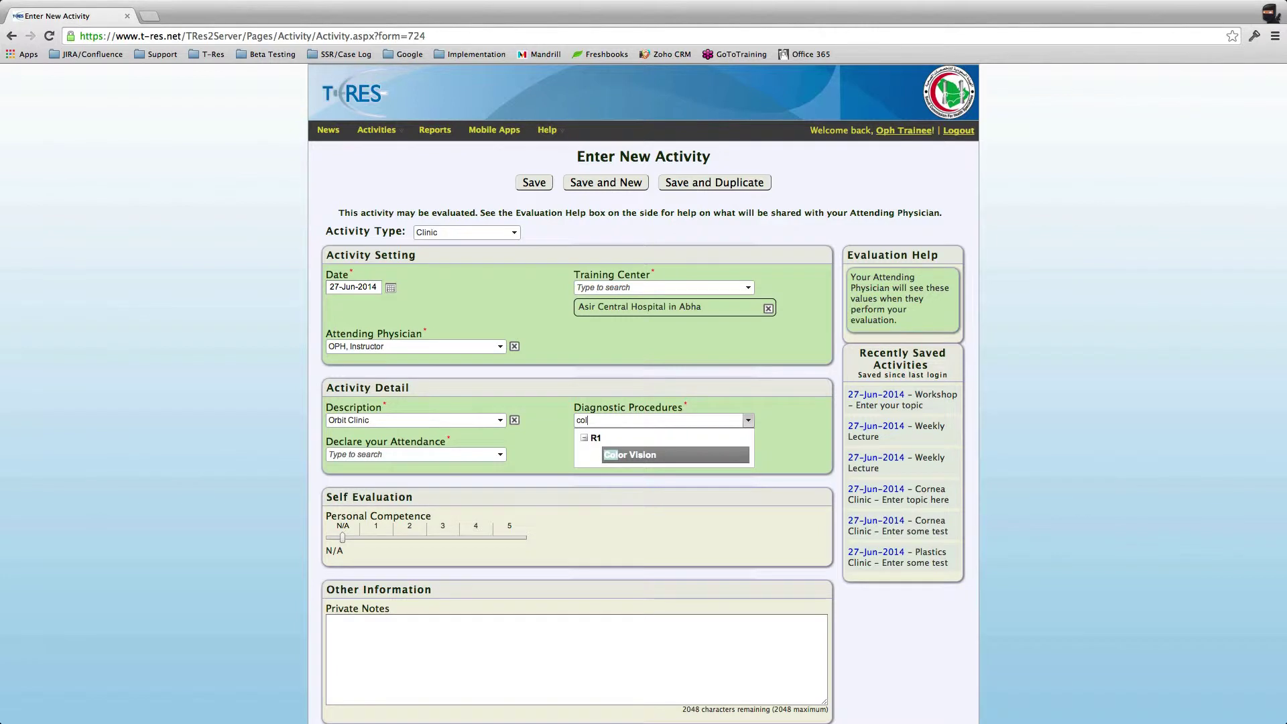
key(Up)
key(Down)
key(Return)
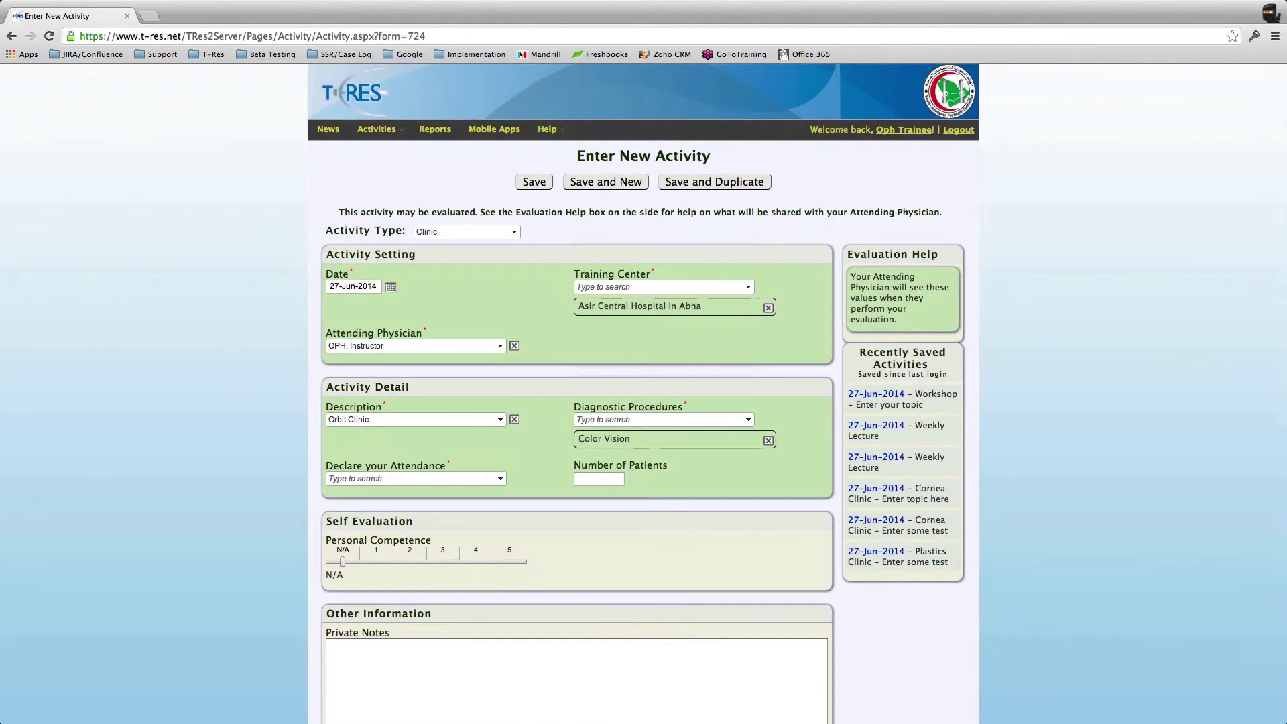
Step: Declare the attendance for the clinic activity as On time
click(500, 478)
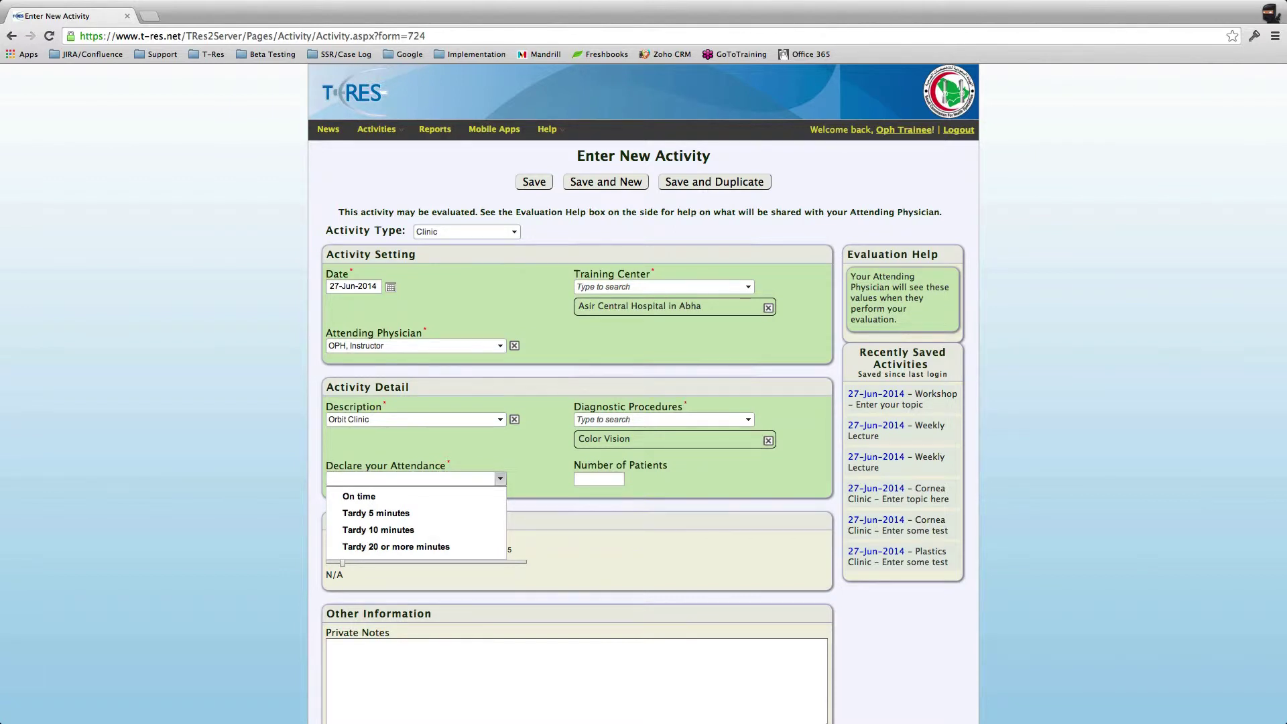
key(Down)
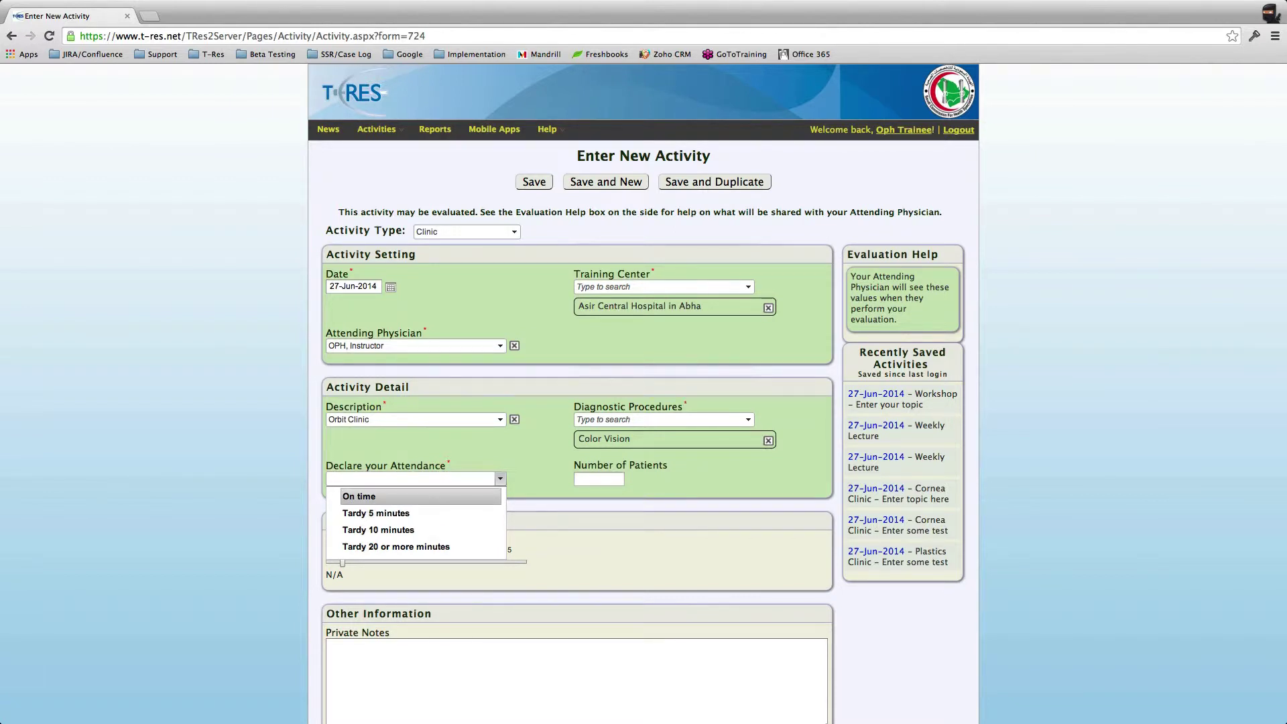
key(Down)
key(Up)
key(Return)
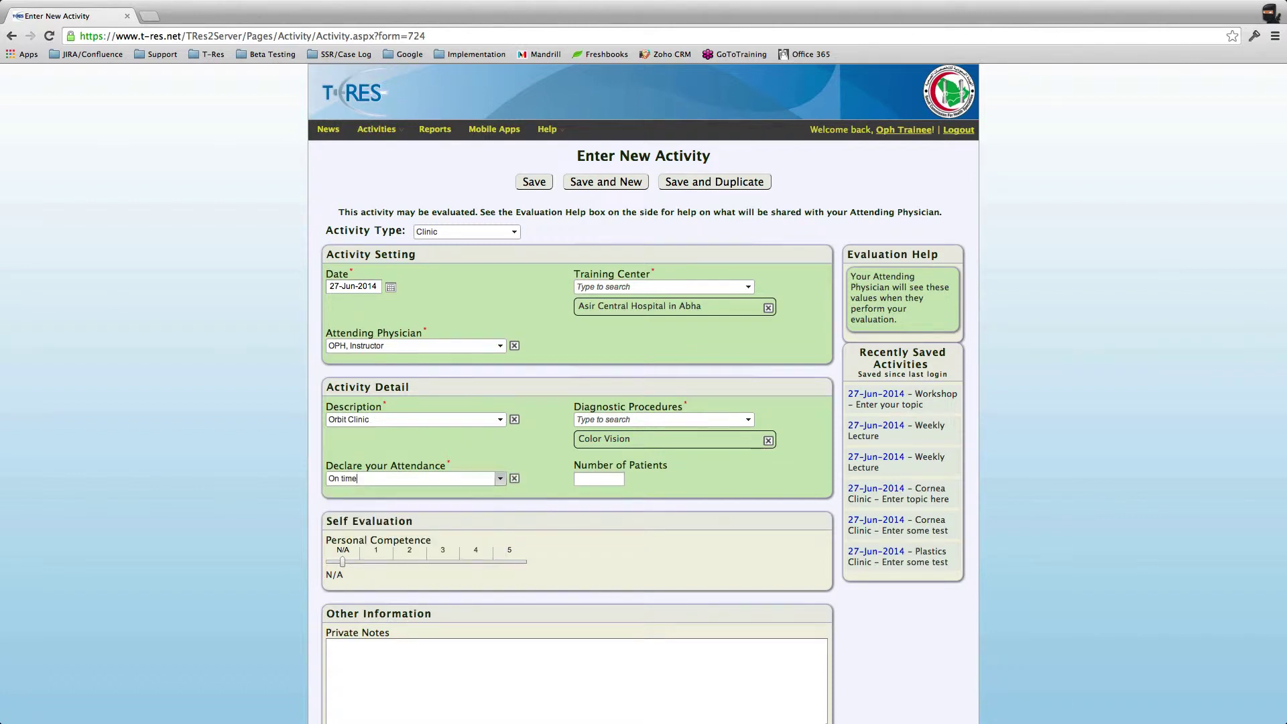
Step: Set the number of patients to 2 and the personal competence self evaluation to 5
key(Tab)
scroll(643, 402, down, 3)
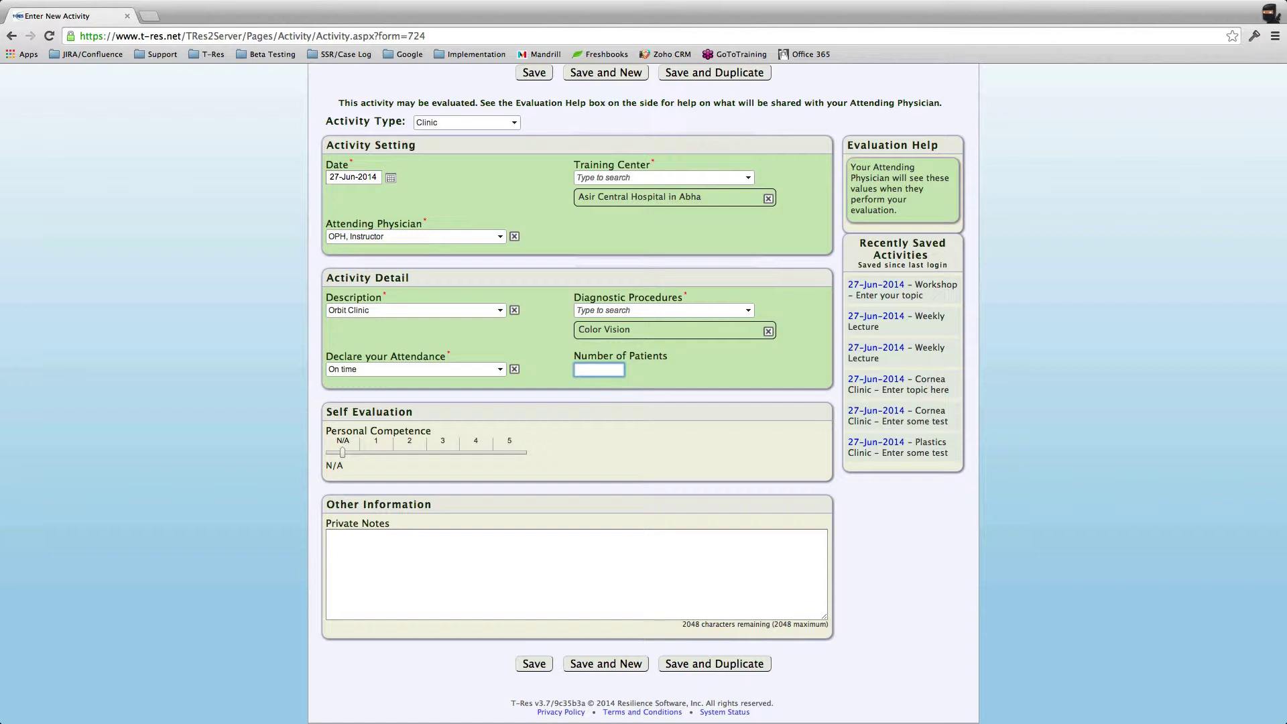
text(2)
key(Tab)
key(End)
key(Left)
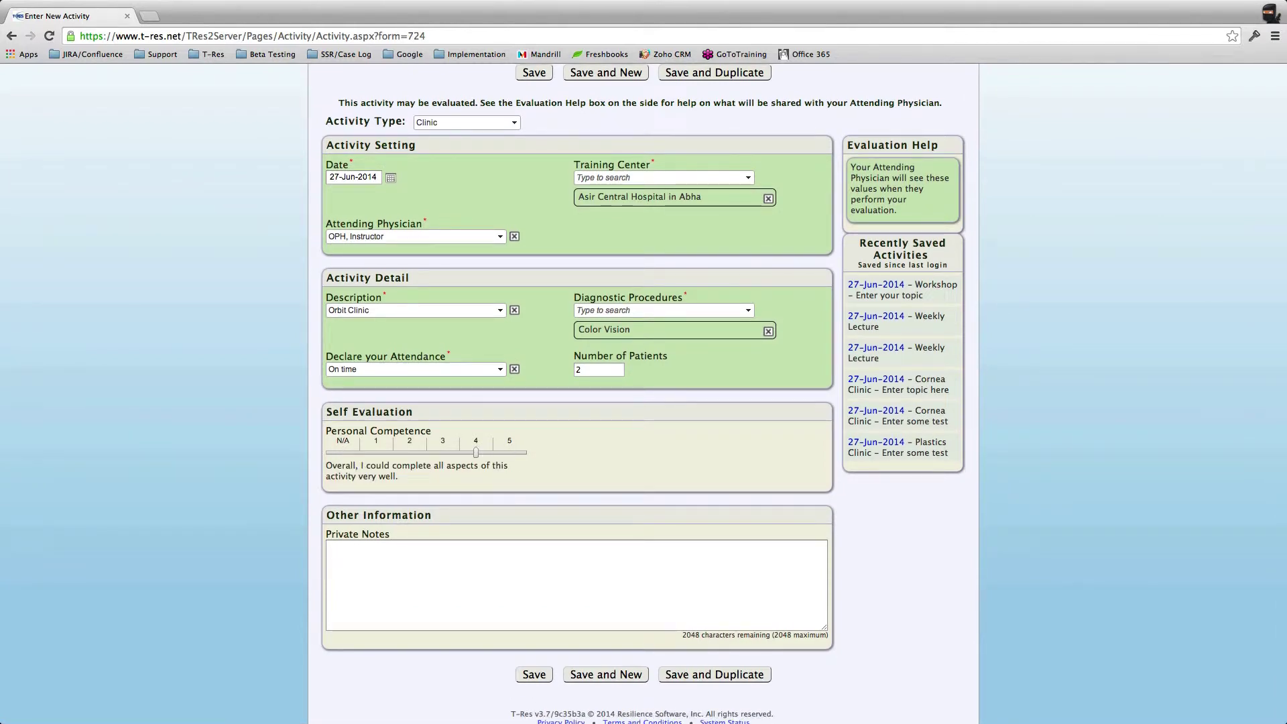
key(Right)
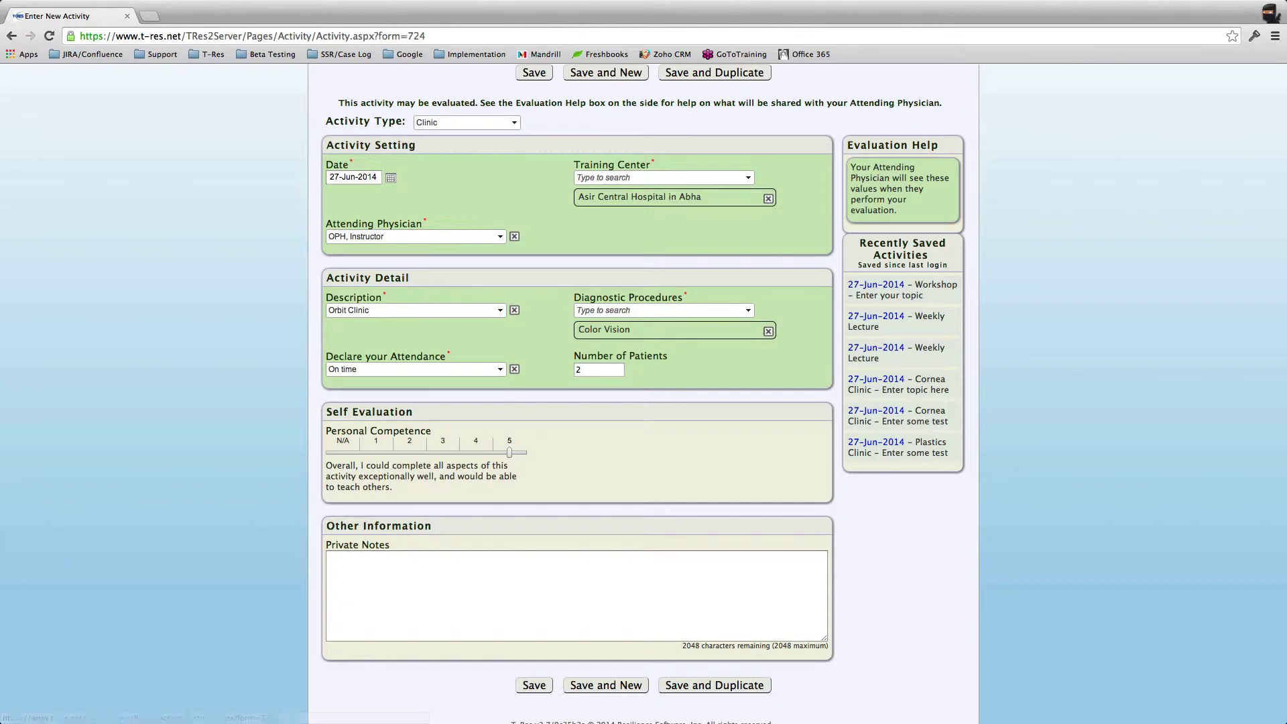
Step: Leave the private notes empty, save the clinic activity and start a new one
click(329, 556)
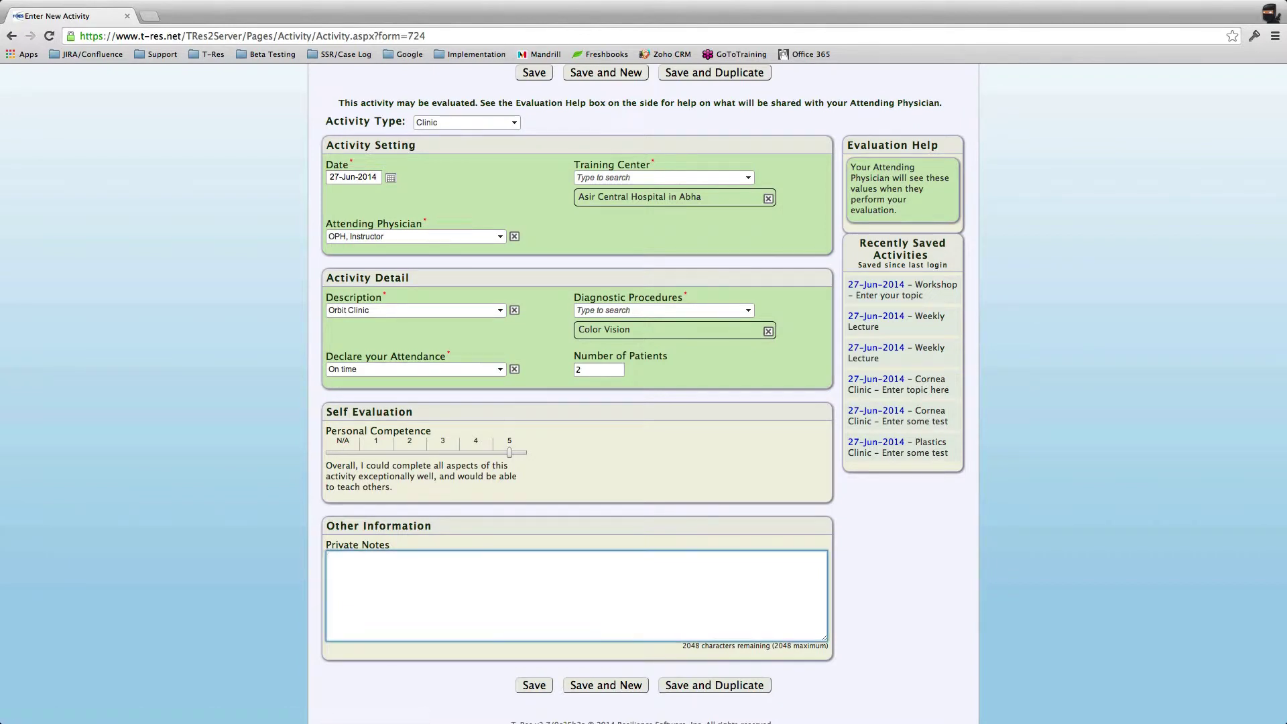
scroll(643, 388, down, 1)
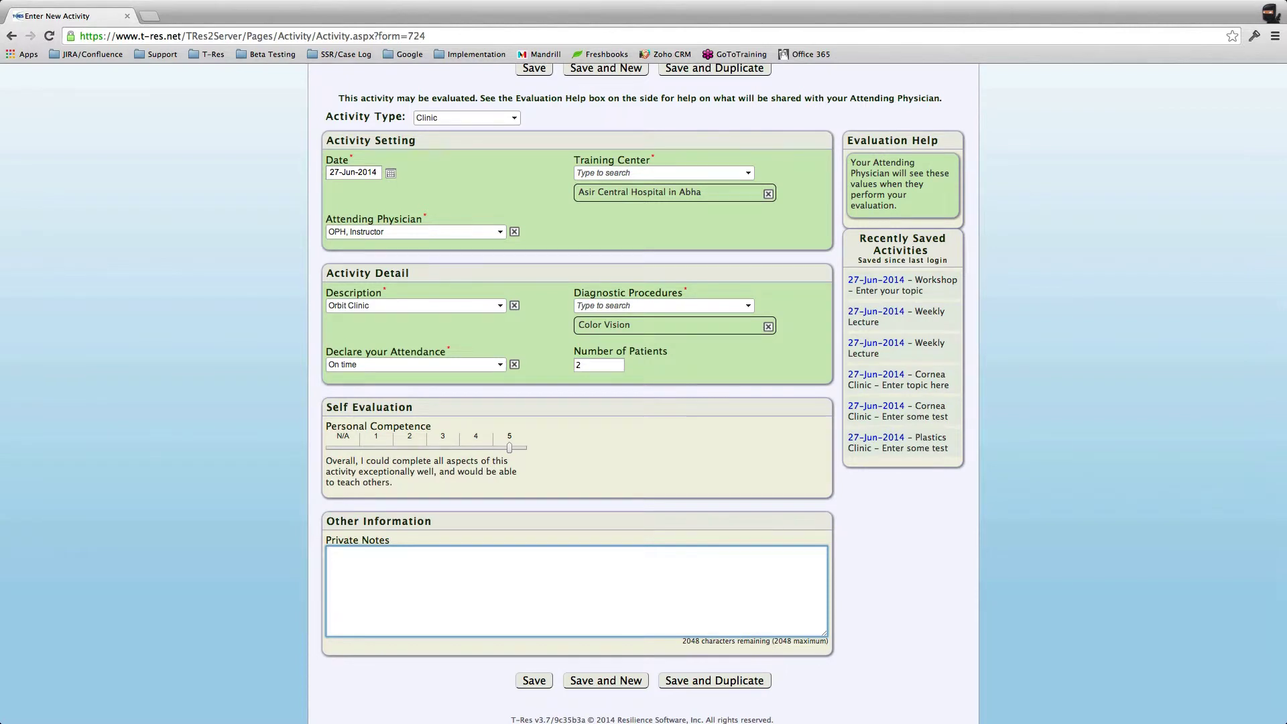
scroll(643, 388, down, 2)
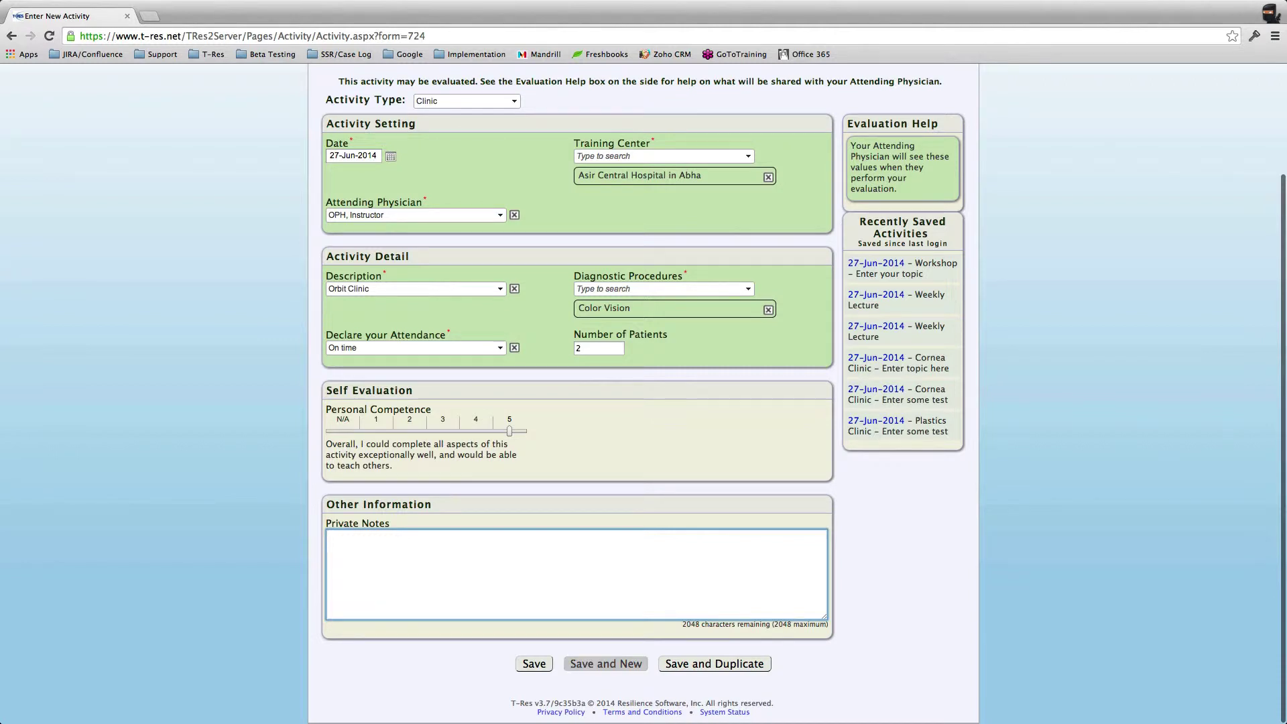
click(606, 663)
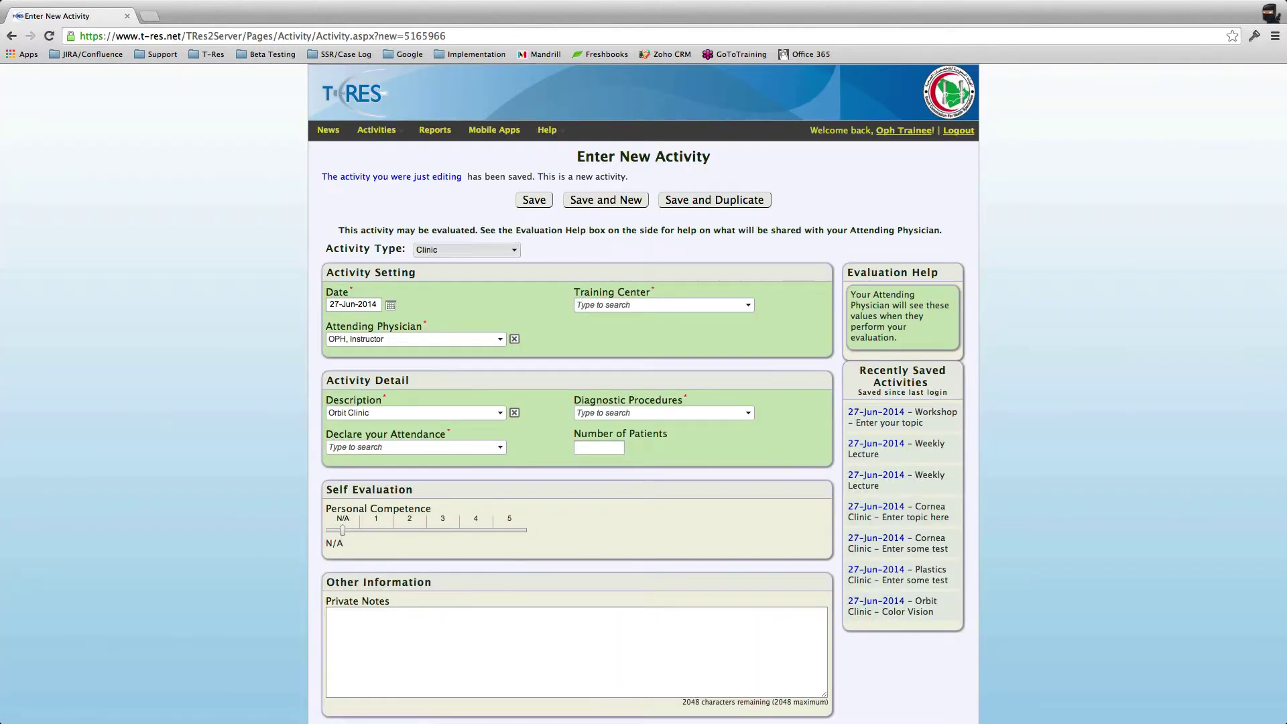
Step: Set the new activity's type to Procedures and its training center to AlHada Armed Forces Hospital from the Makkah group
click(467, 249)
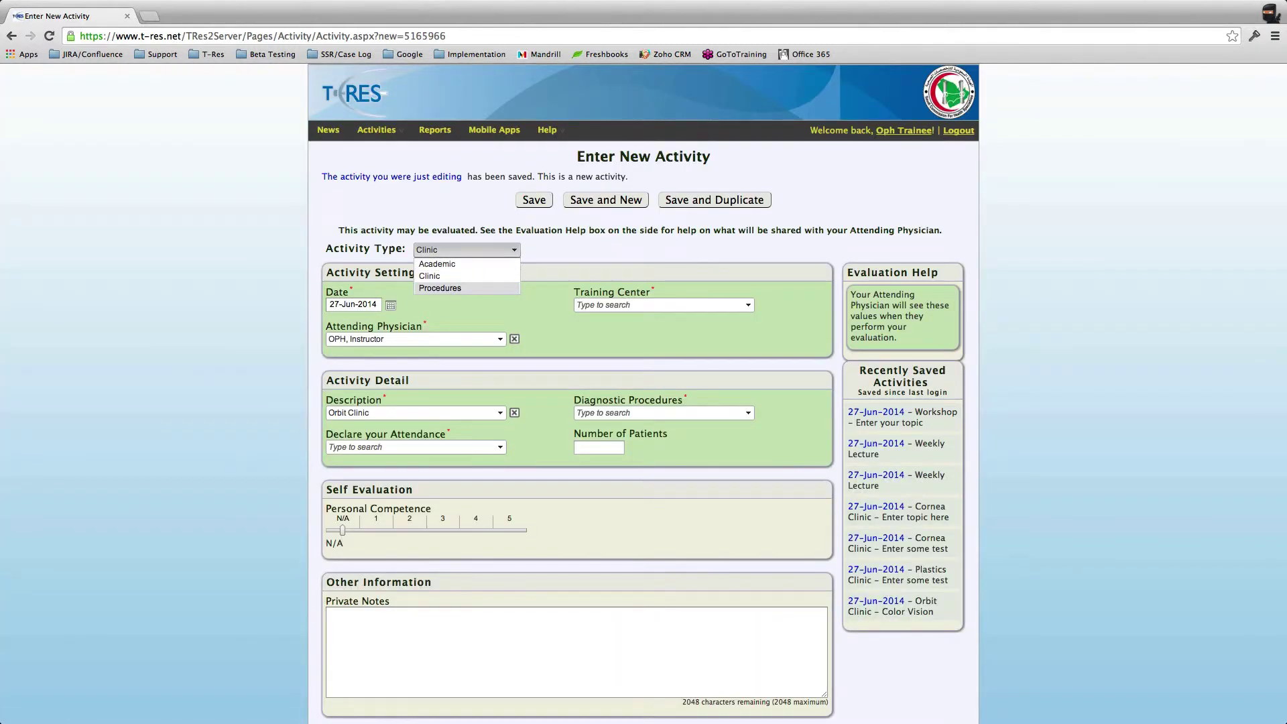
key(Return)
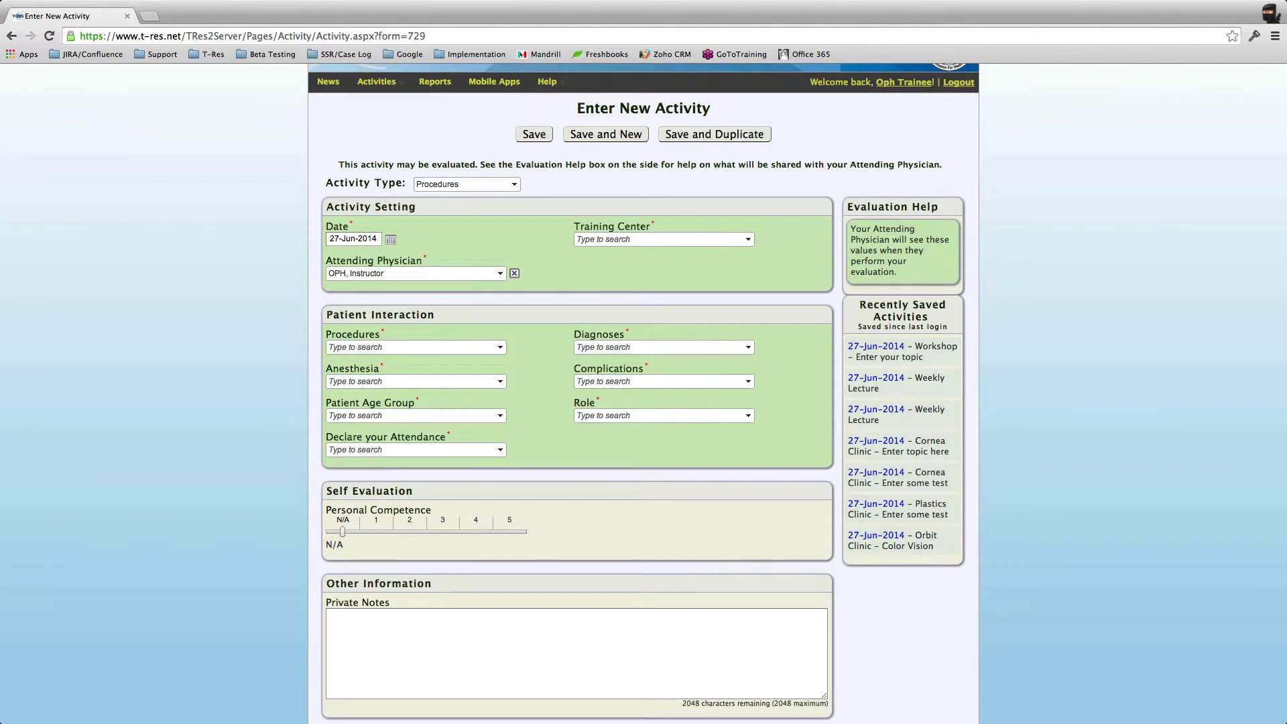
click(748, 239)
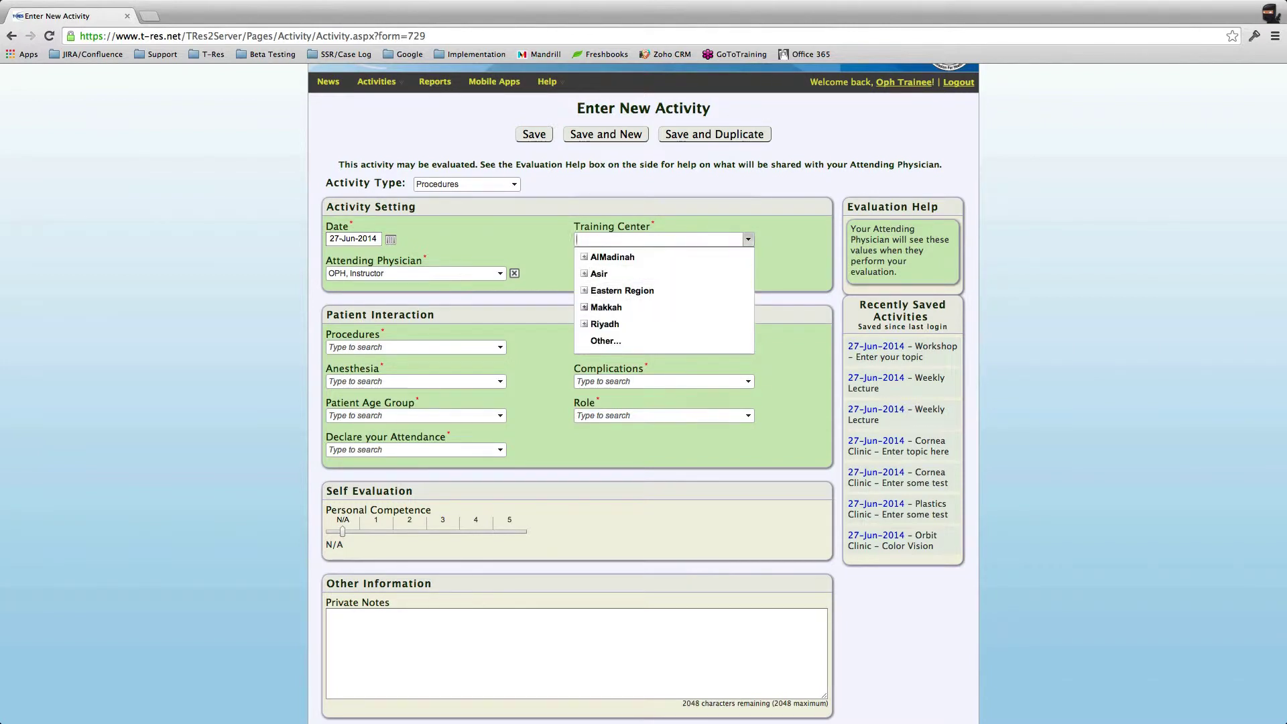
click(584, 307)
scroll(667, 281, down, 1)
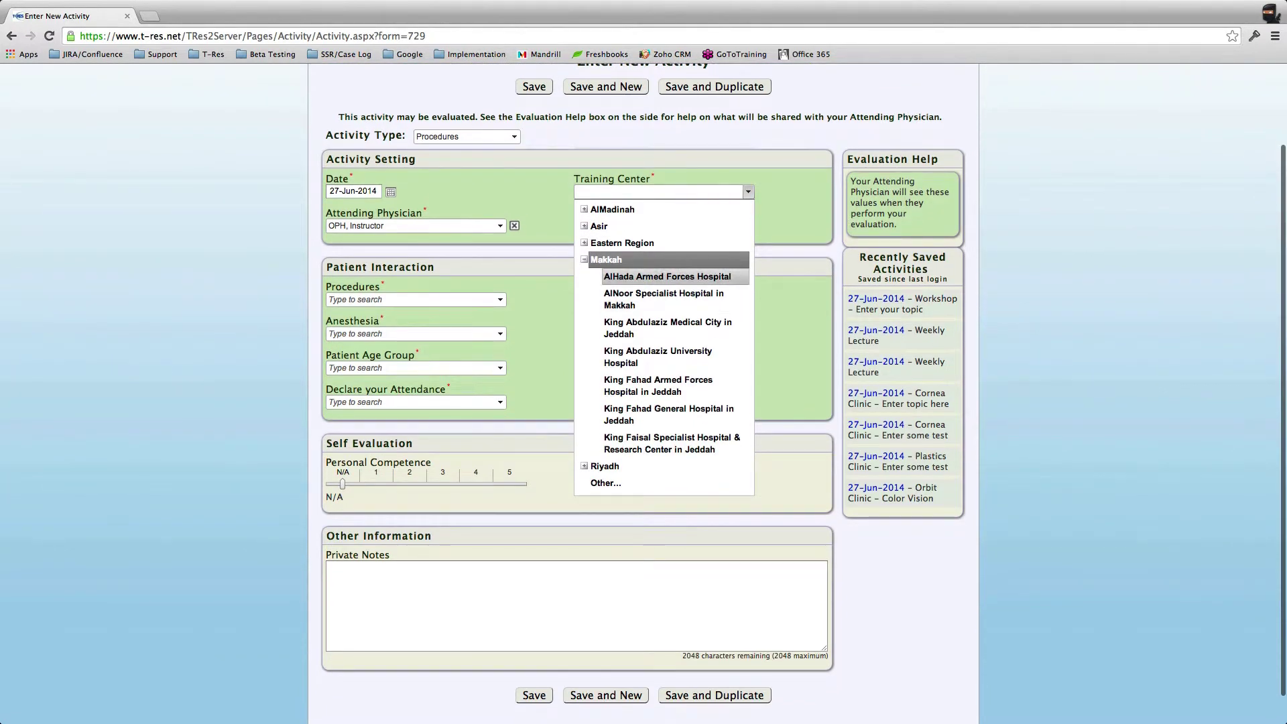
click(667, 276)
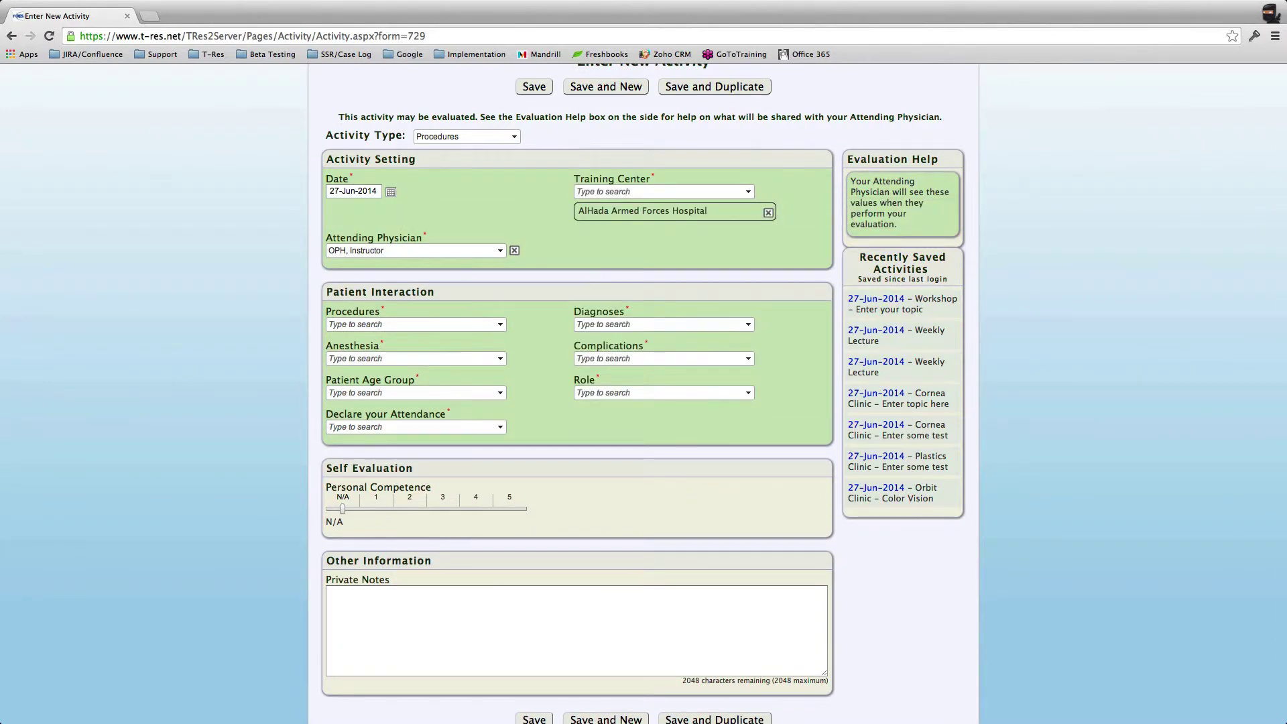
Step: Add the procedure AC IOL from the CATARACT group to the patient interaction
scroll(643, 396, down, 1)
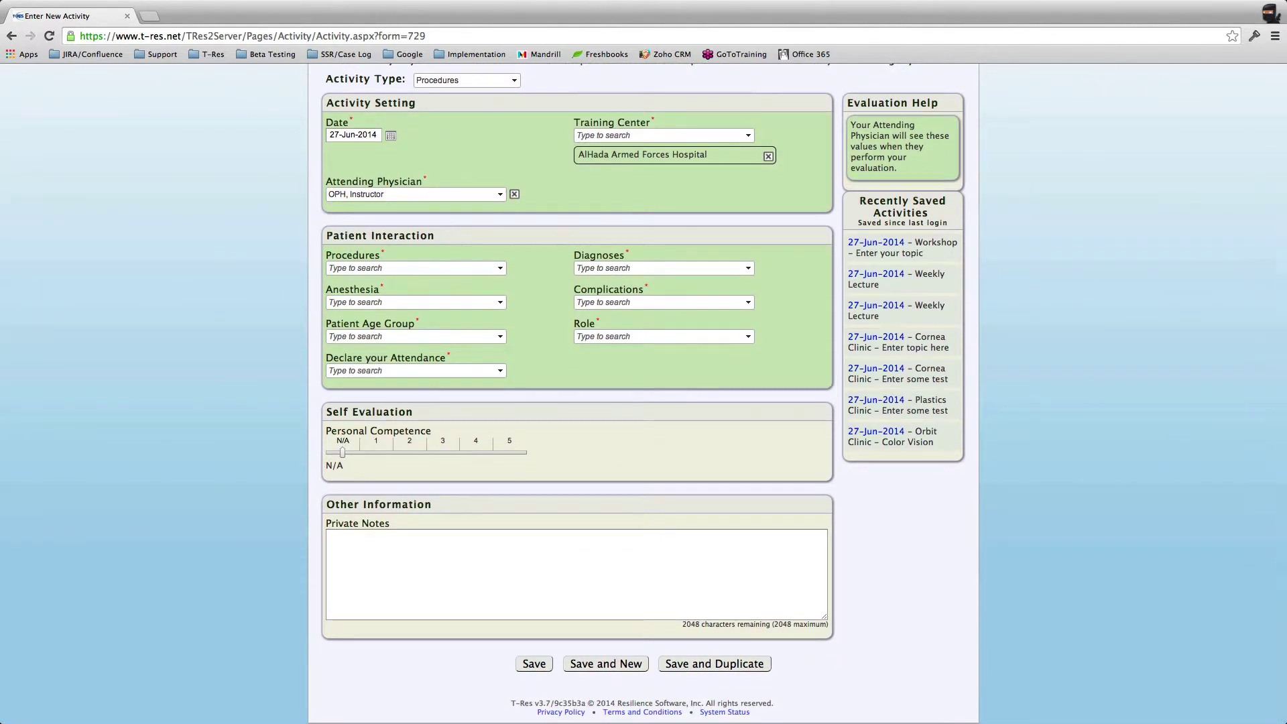
click(500, 268)
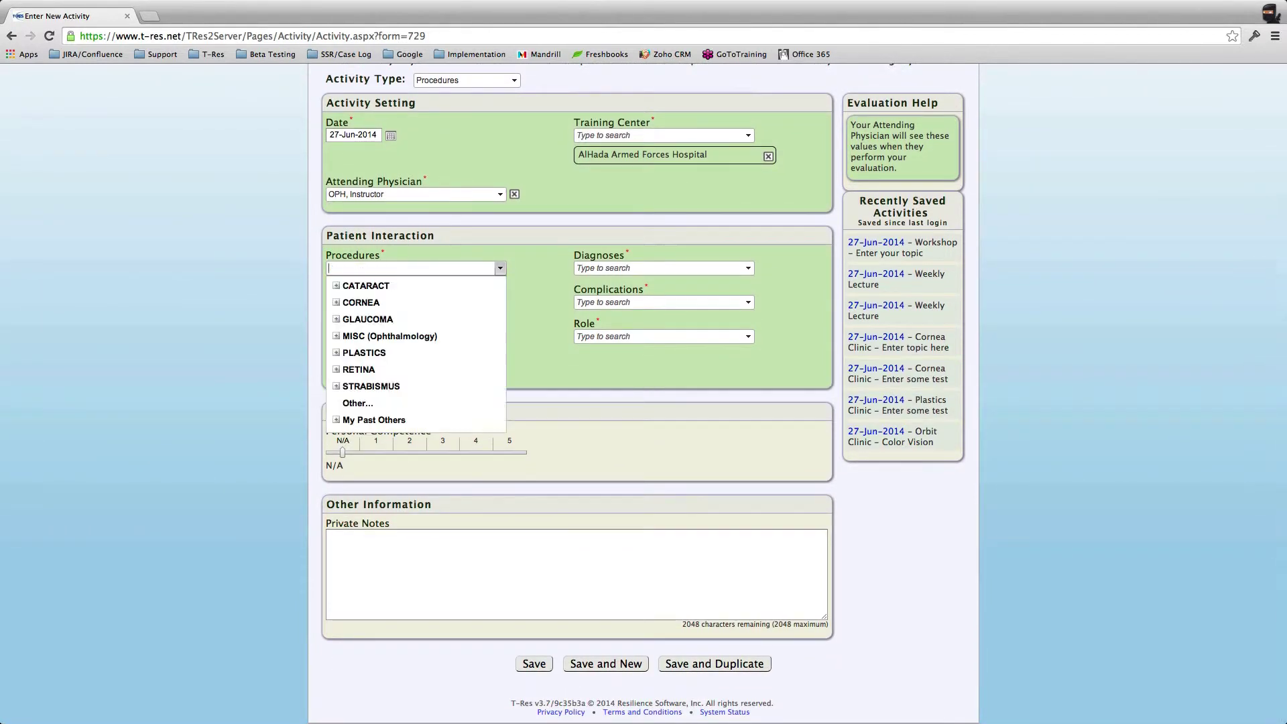
click(336, 285)
key(Down)
key(Down)
key(Up)
key(Up)
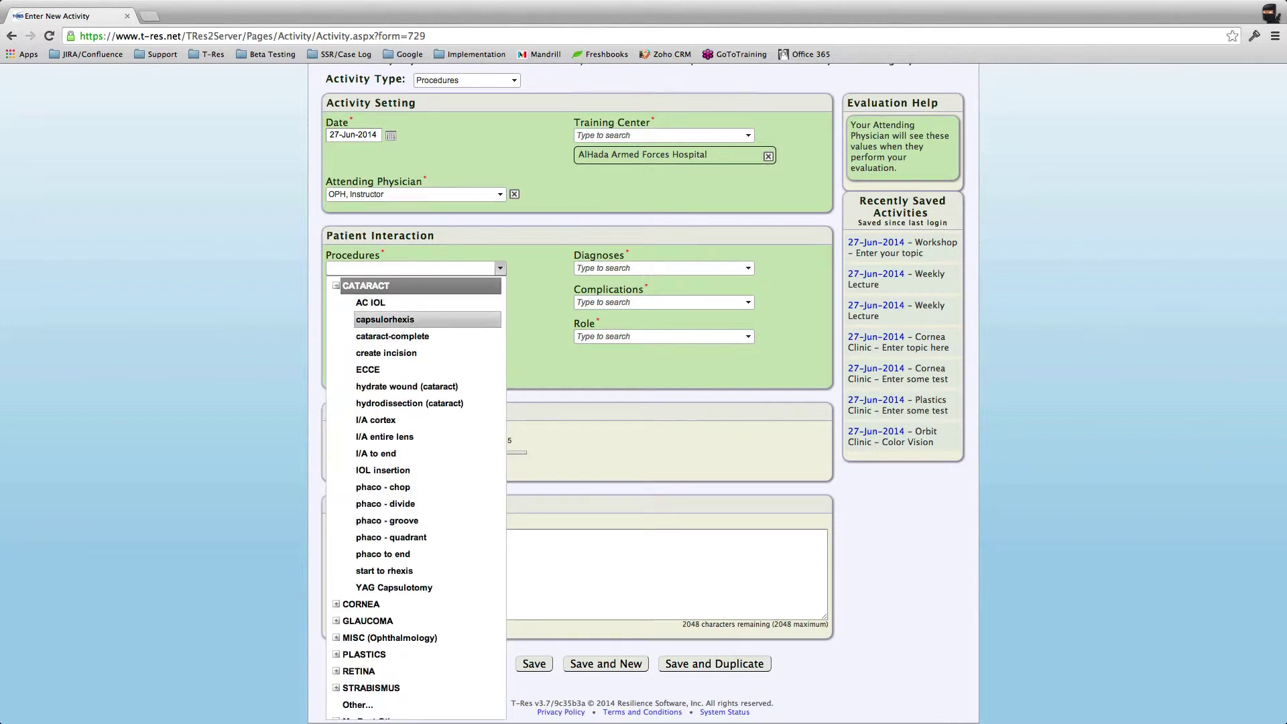
key(Return)
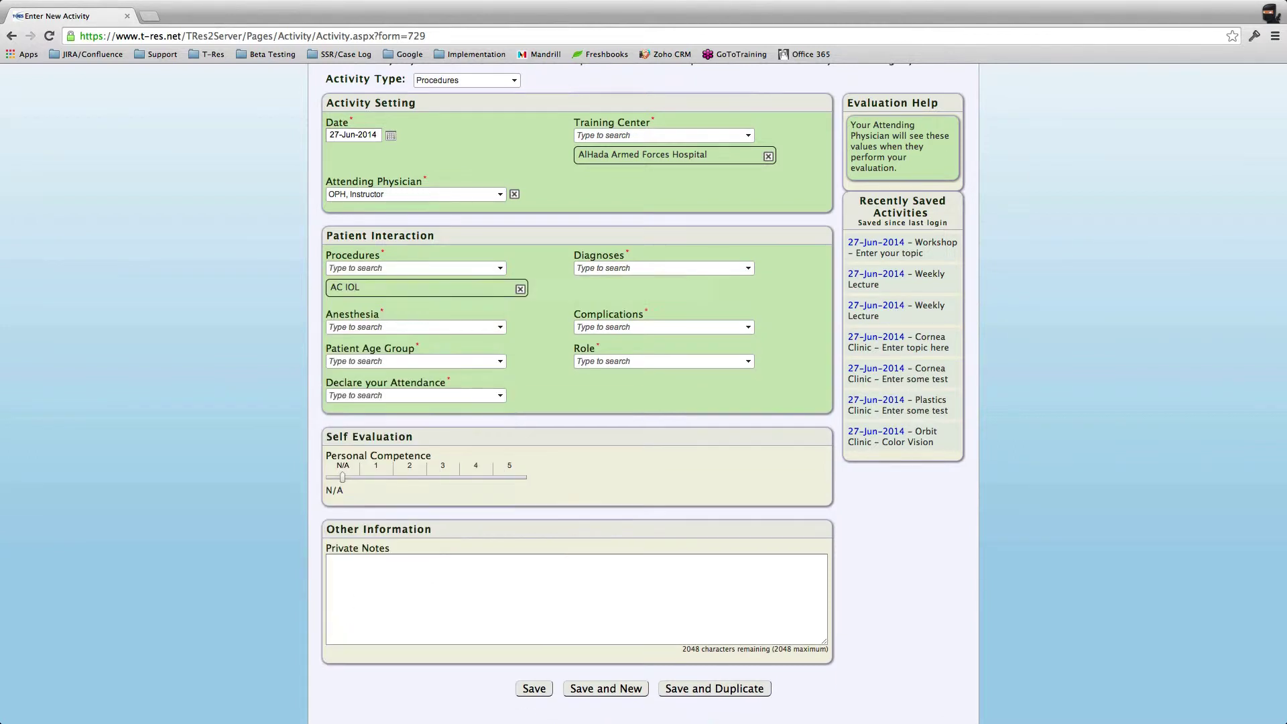
Step: Add the diagnosis Blepharitis from the CORNEA/EXTERNAL group
key(Tab)
key(Down)
key(Down)
key(Down)
key(Down)
key(Up)
key(Up)
key(Up)
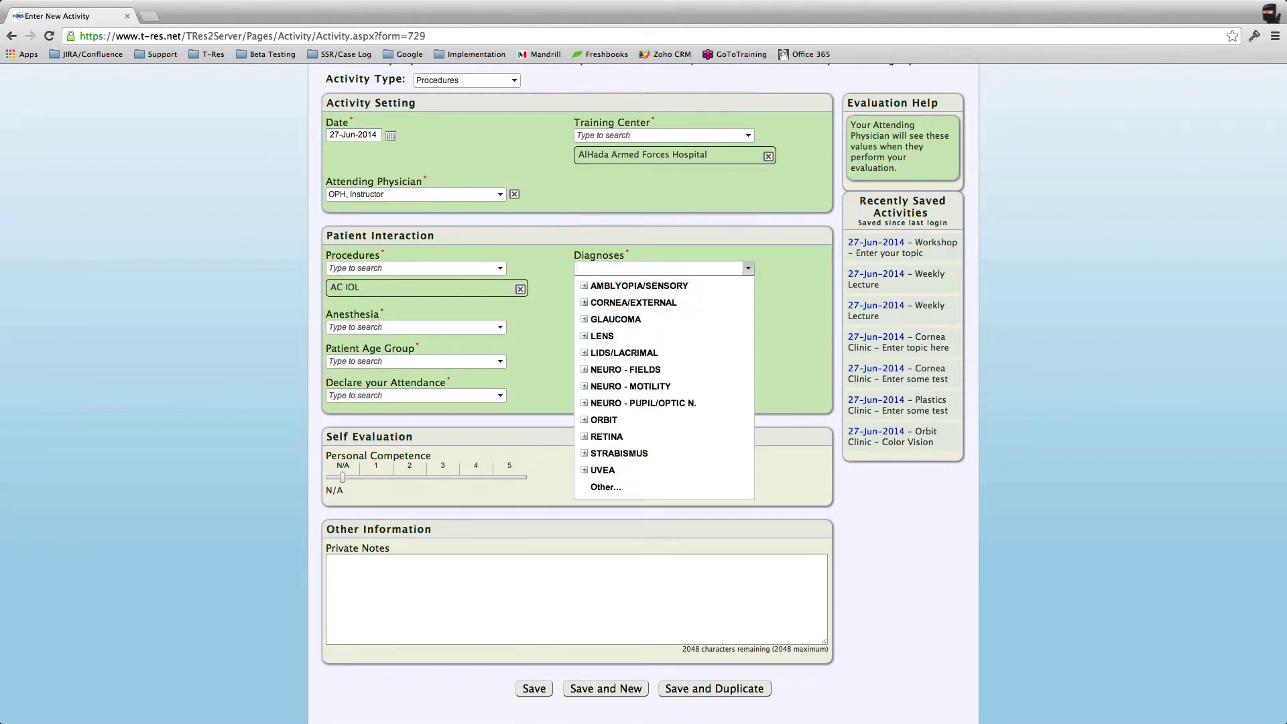
key(Down)
key(Right)
key(Down)
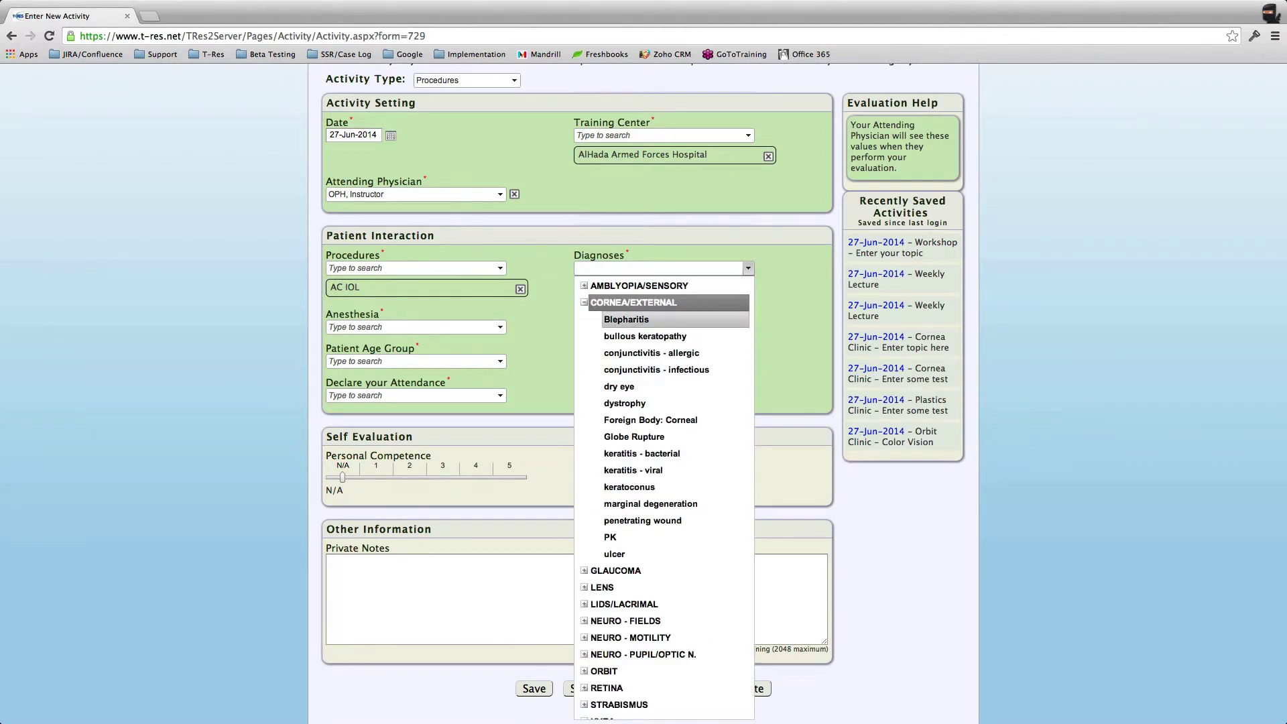
key(Return)
Step: Add the diagnoses bullous keratopathy and conjunctivitis - allergic from the CORNEA/EXTERNAL group
key(Down)
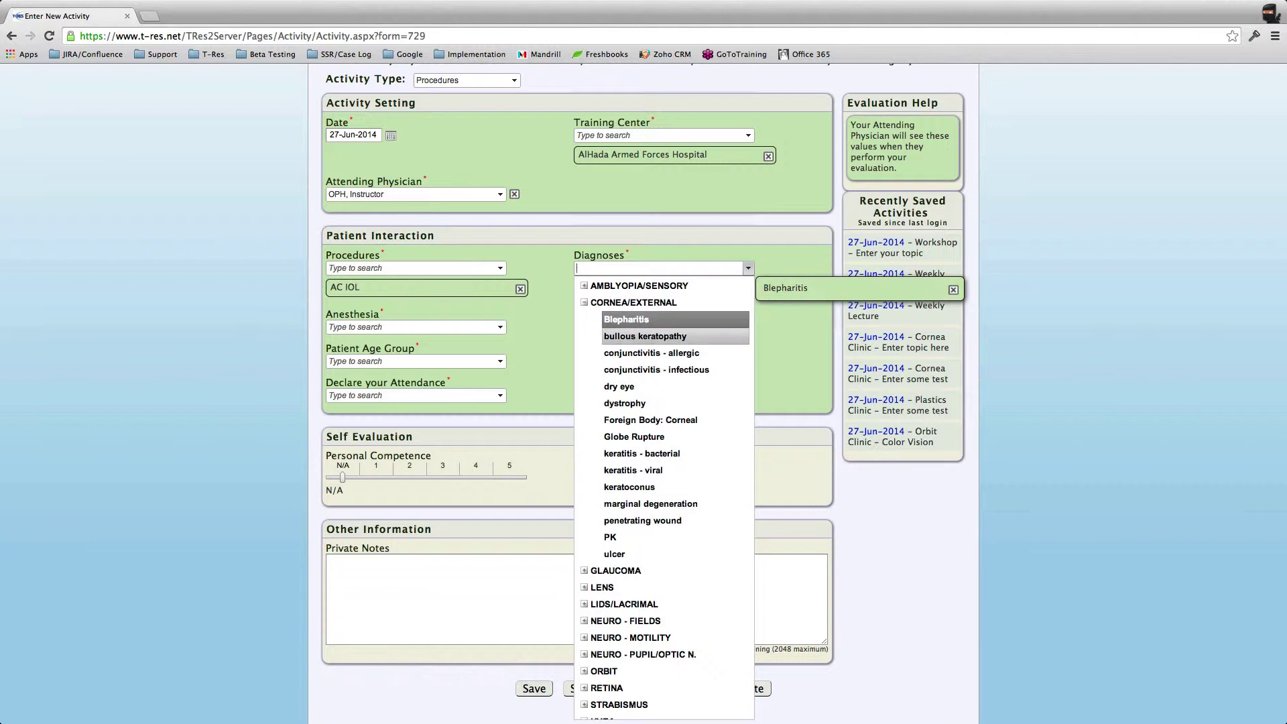
key(Down)
key(Up)
key(Return)
key(Down)
key(Return)
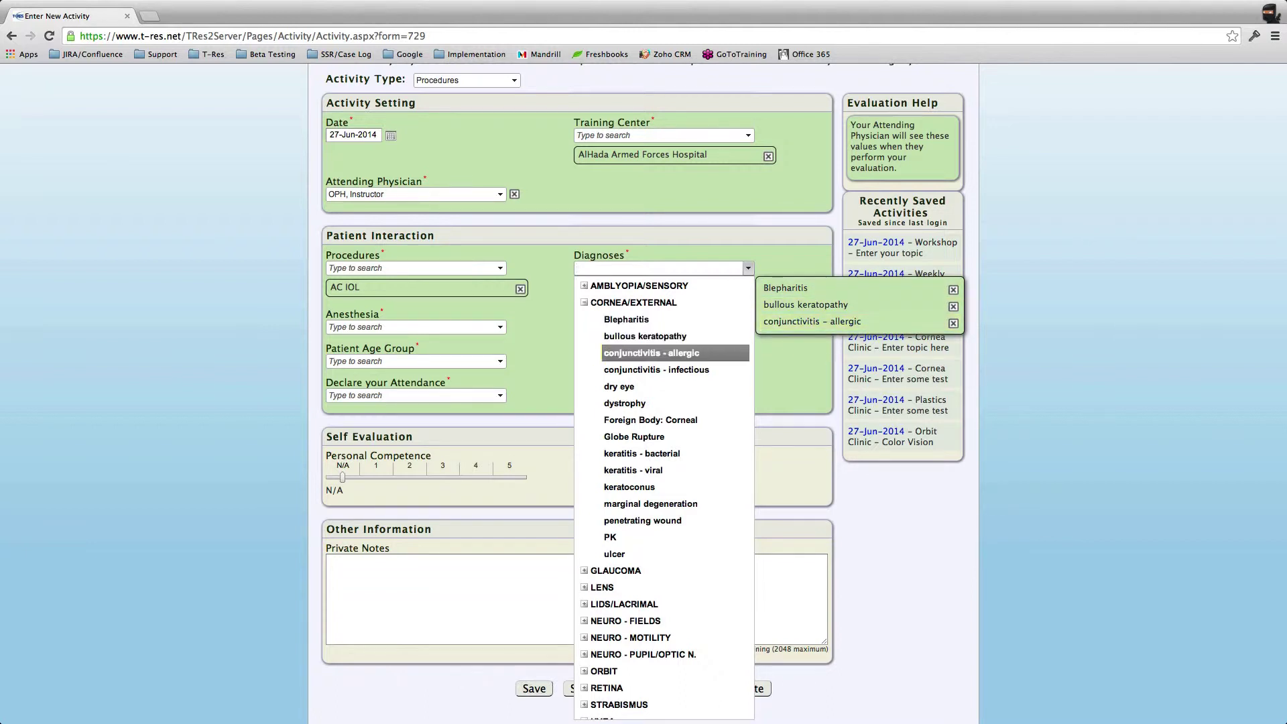
Step: Remove the diagnoses conjunctivitis - allergic and bullous keratopathy, keeping only Blepharitis, and close the diagnosis list
key(BackSpace)
key(BackSpace)
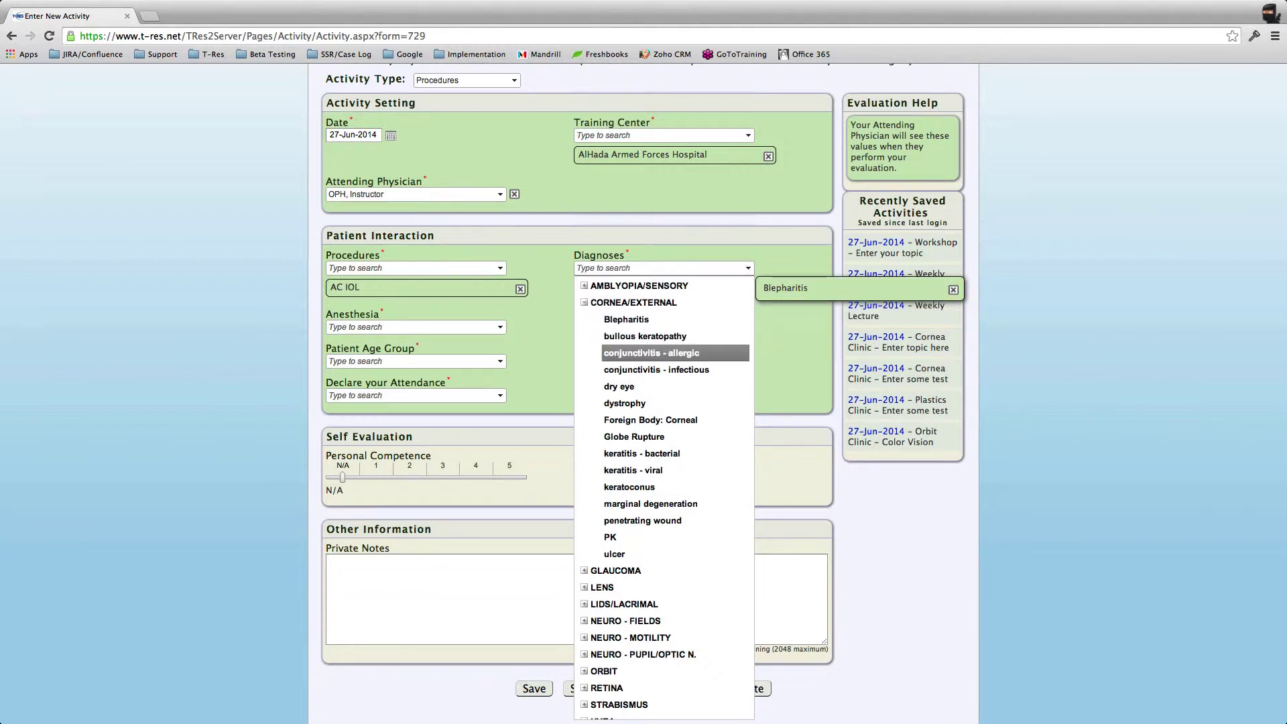
key(Escape)
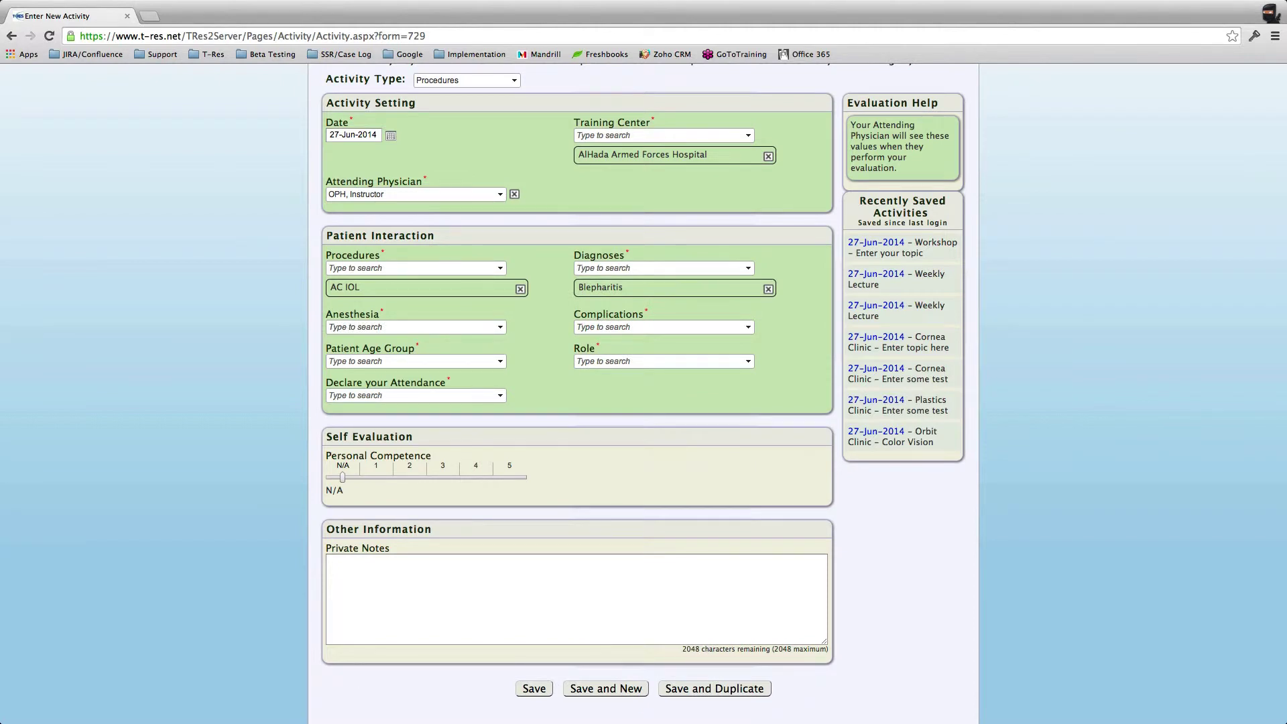
Step: Set the anesthesia for the procedure activity to Local
click(500, 327)
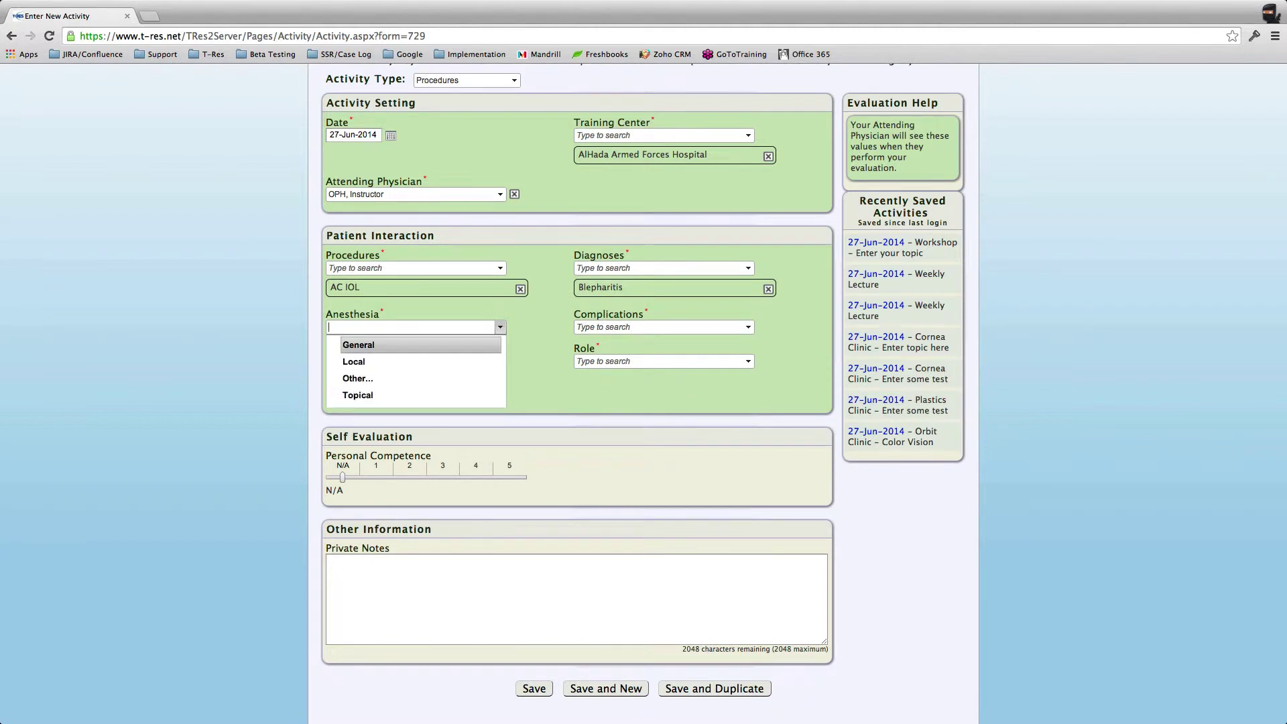
key(Down)
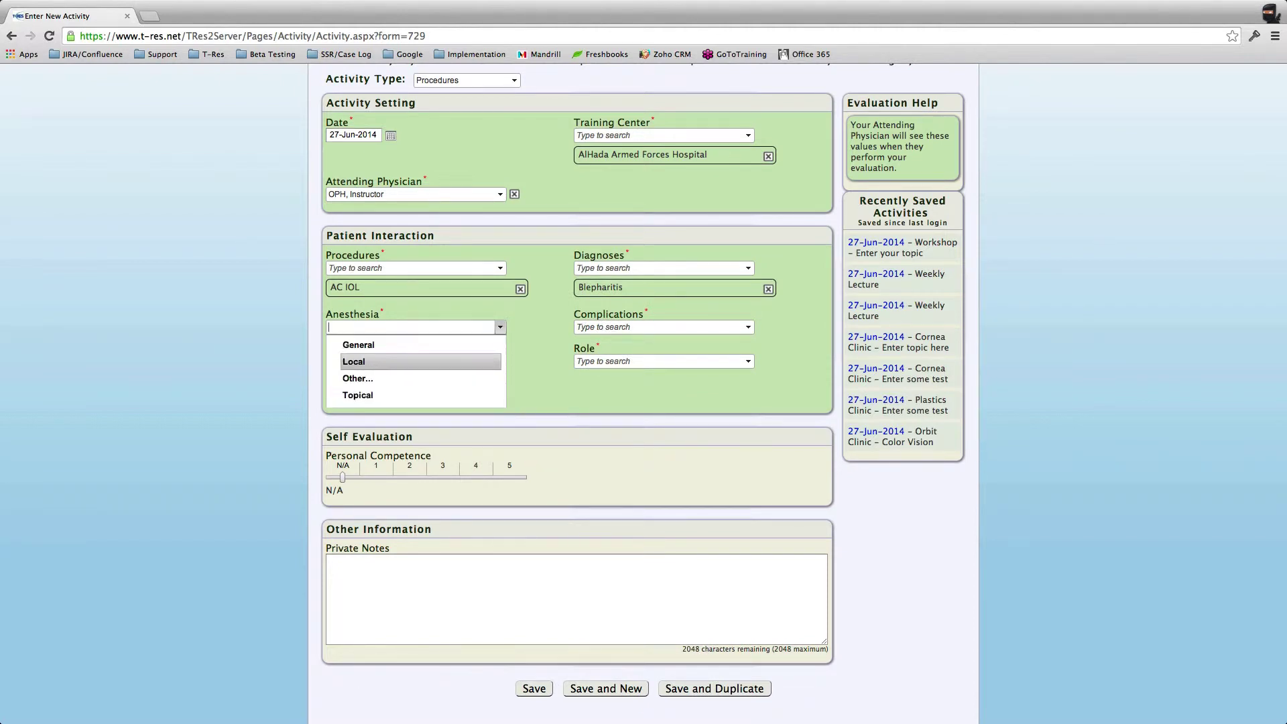
key(Return)
Step: Add the complication Choroidal Hemorrhage from the Cataract group to the procedure activity
click(748, 327)
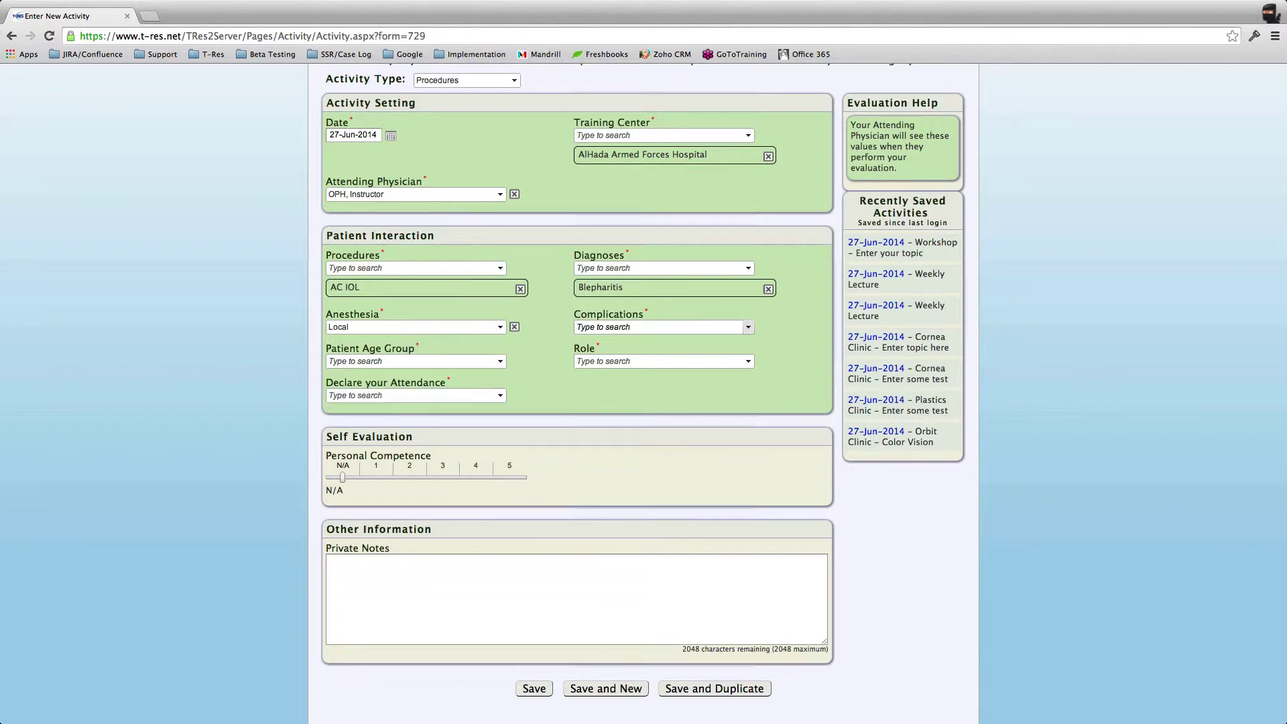
key(Down)
key(Down)
click(748, 327)
click(748, 327)
click(584, 344)
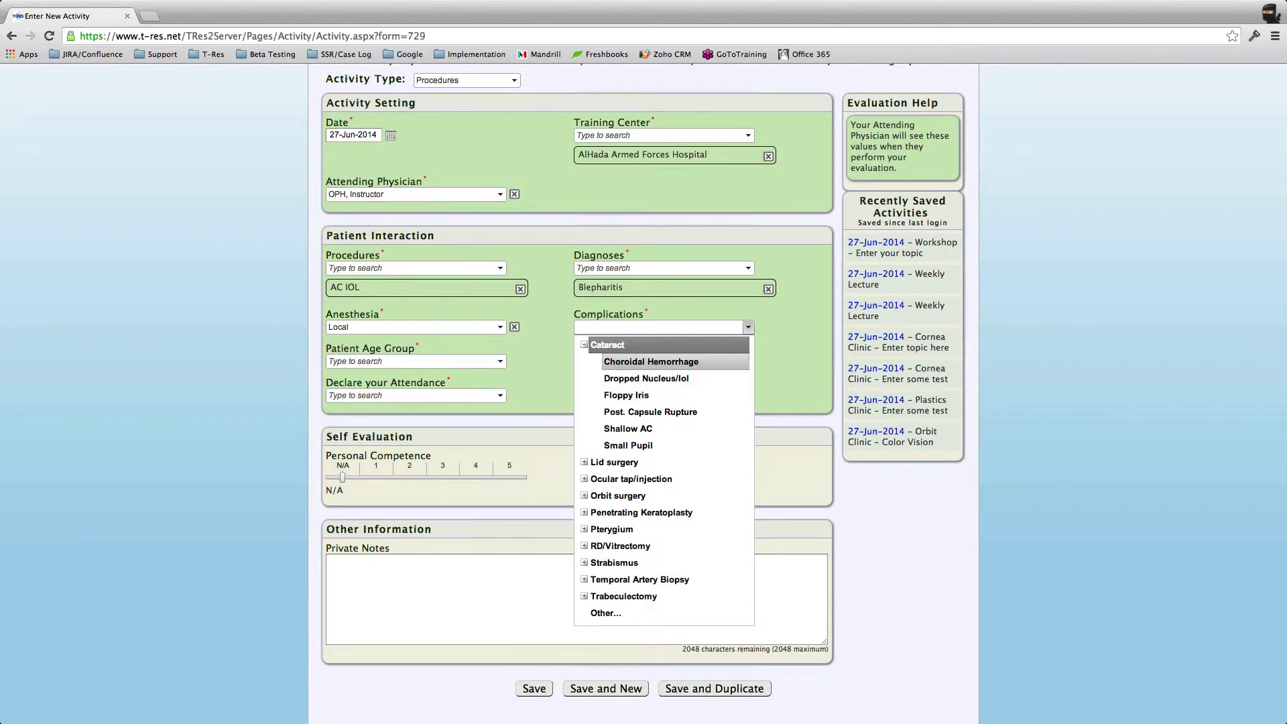
click(651, 361)
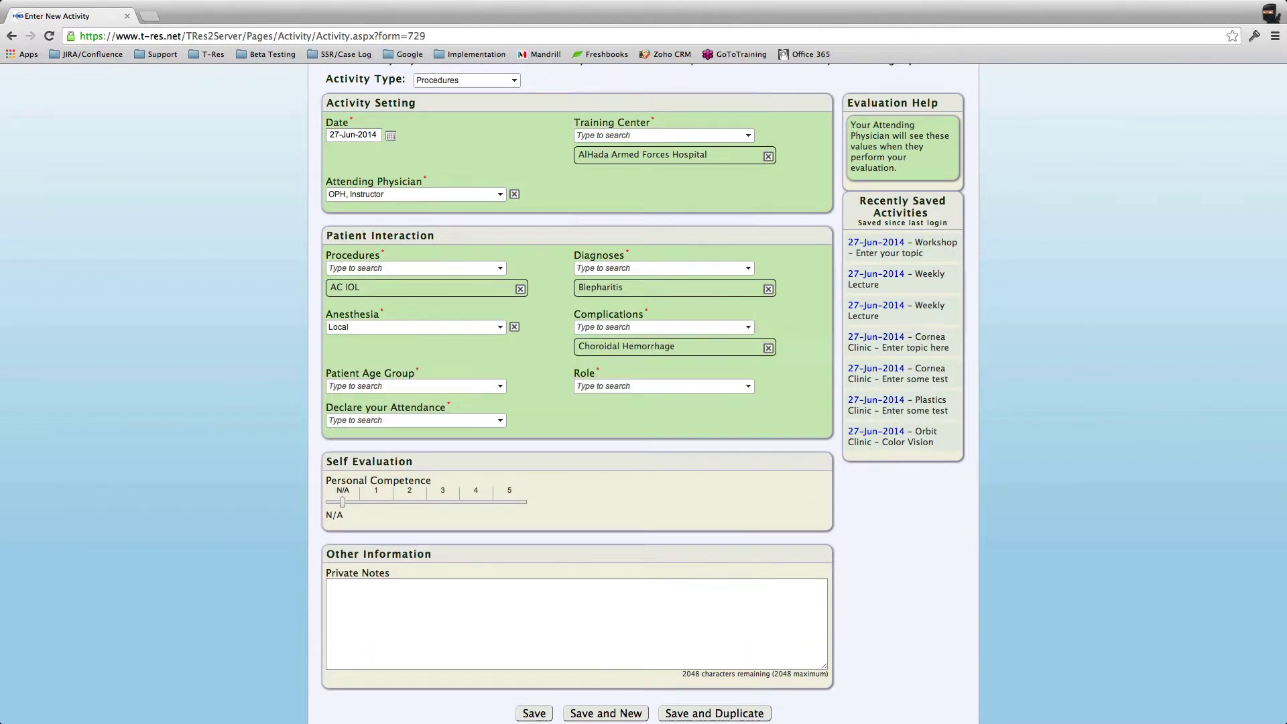
Step: Set the patient age group to Adult 12+
scroll(576, 388, down, 2)
click(412, 336)
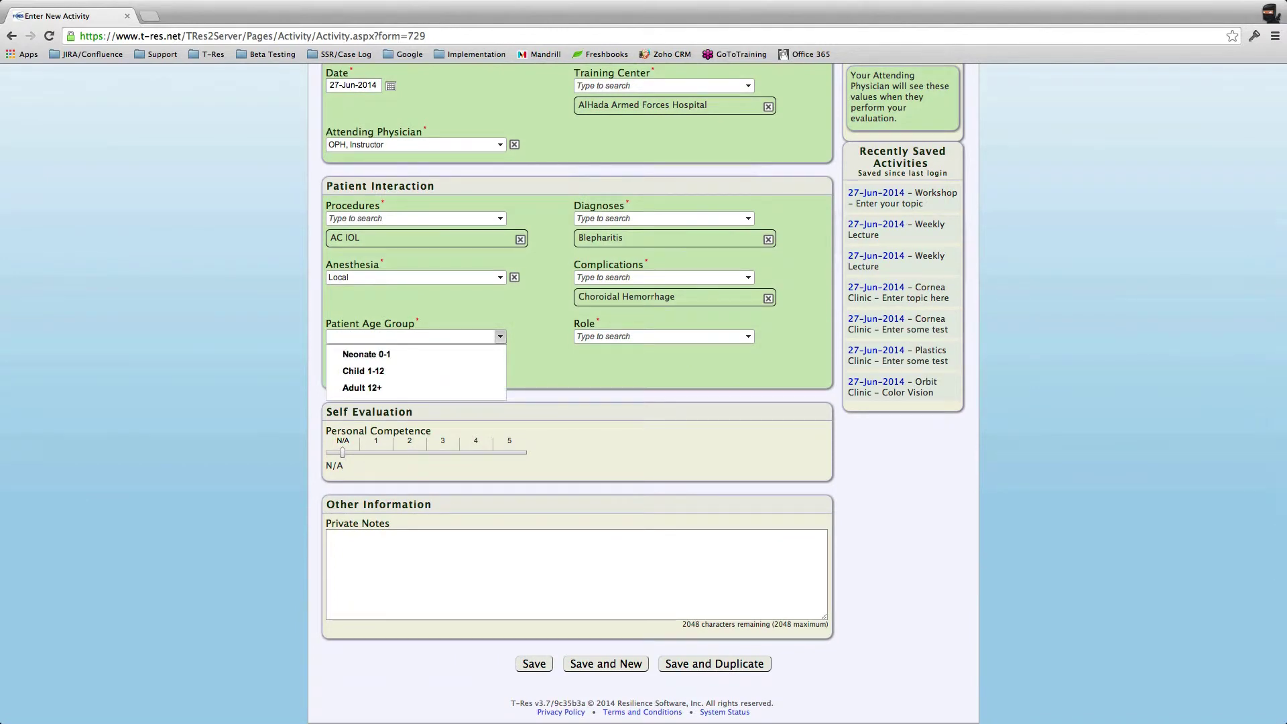
key(Down)
key(Down)
key(Down)
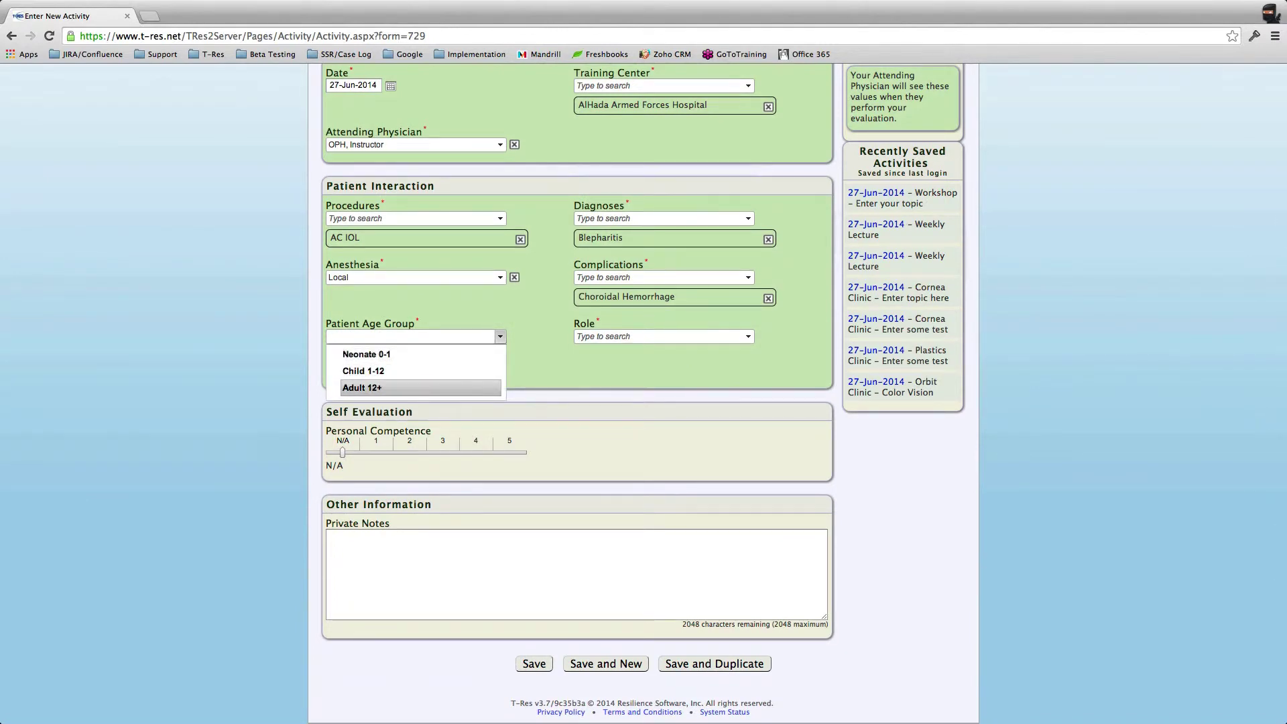
key(Return)
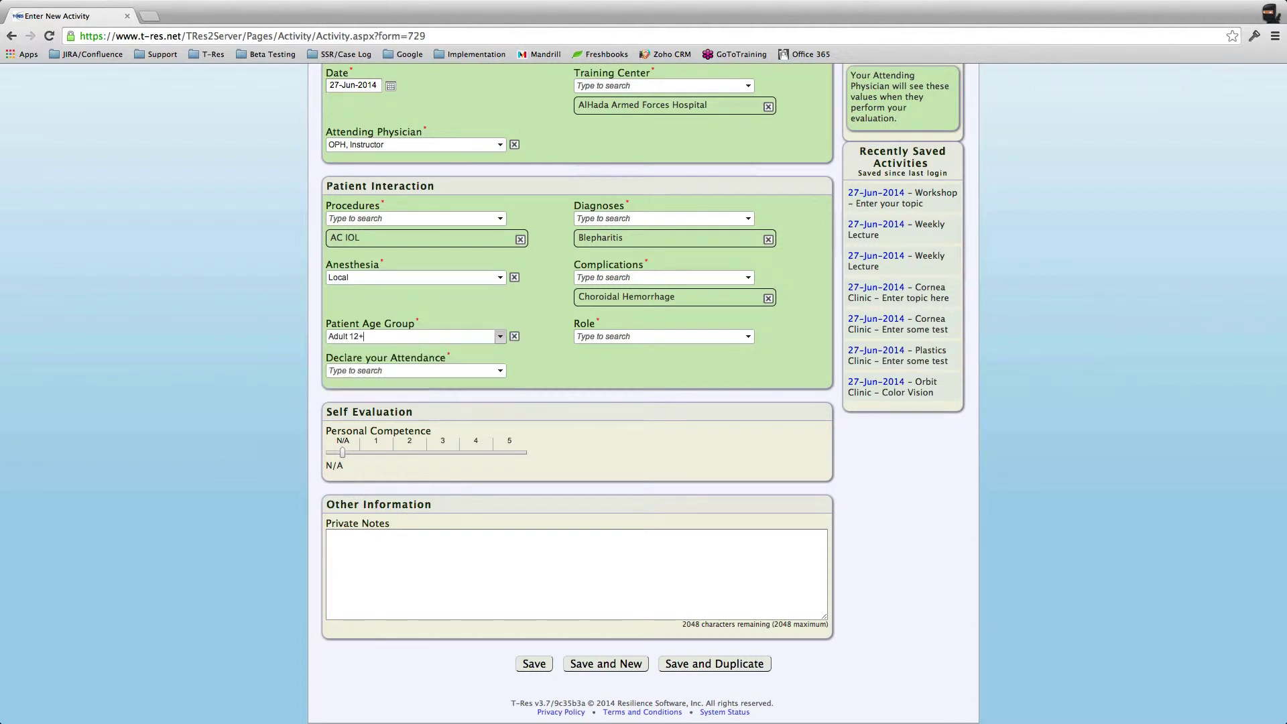
Step: Set the role for the procedure activity to Performed 75% = Majority
key(Tab)
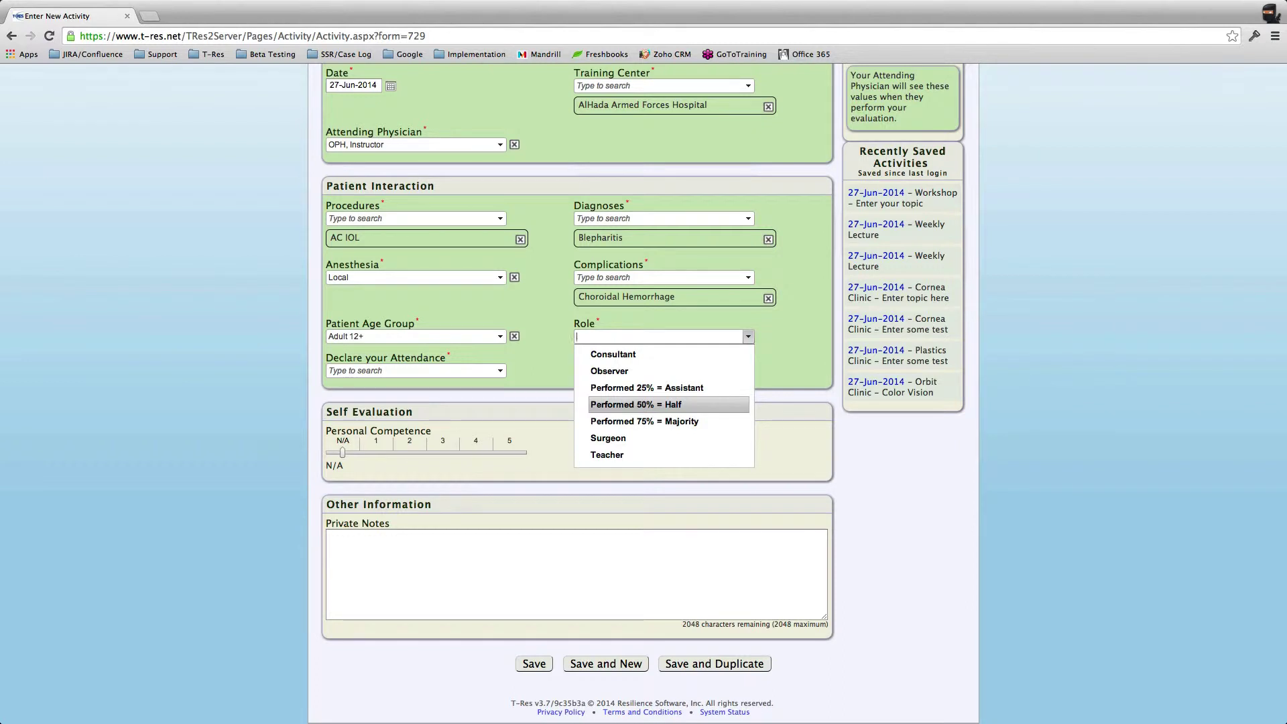
key(Down)
key(Up)
key(Up)
key(Down)
key(Down)
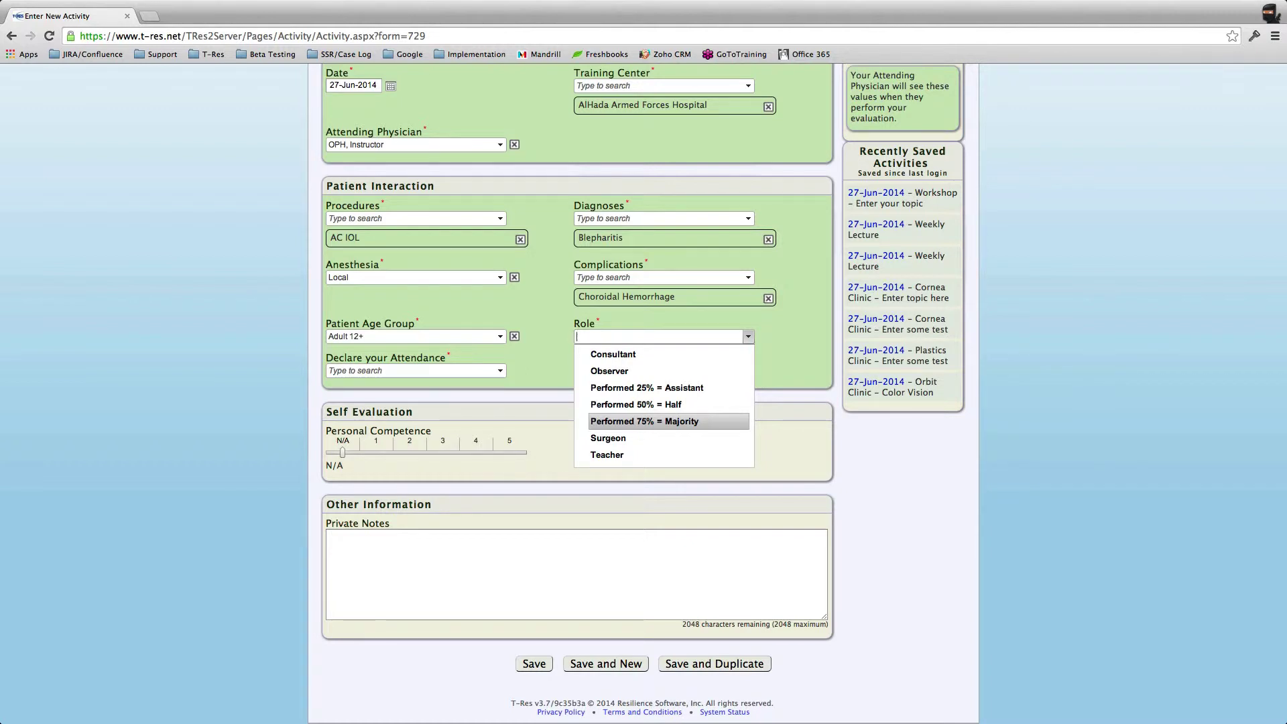
key(Down)
key(Up)
key(Down)
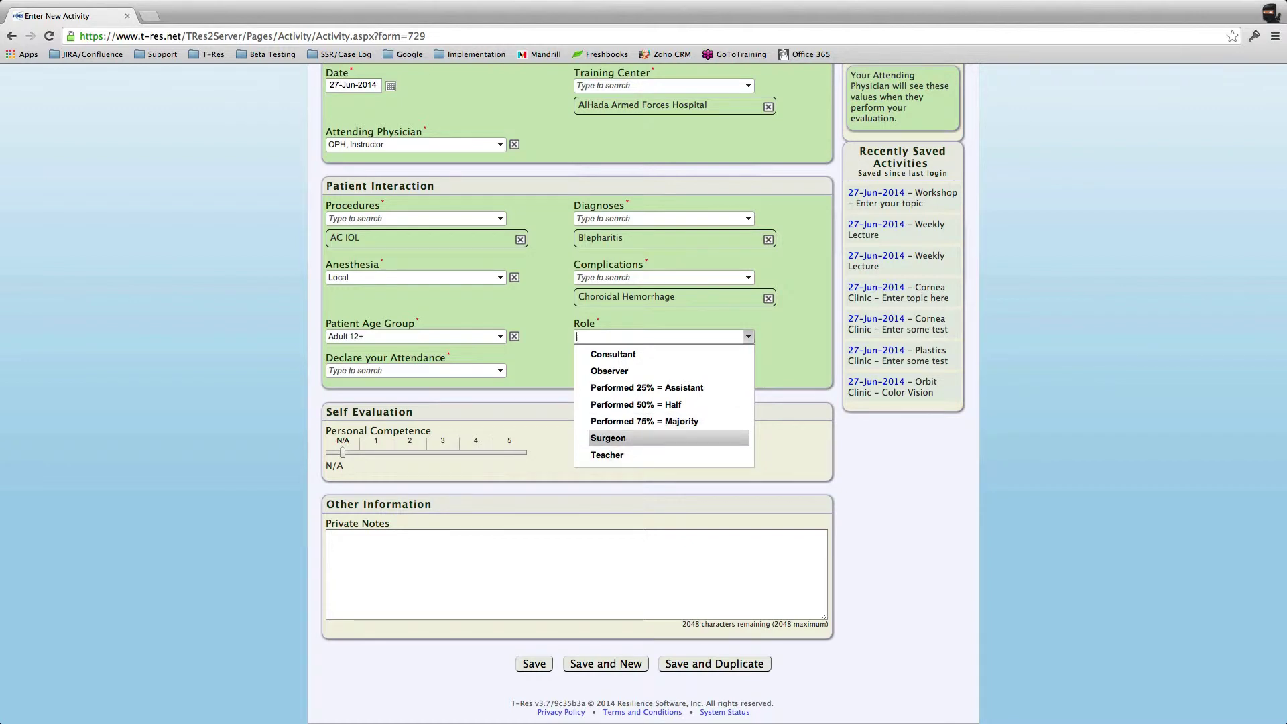
key(Down)
key(Up)
key(Up)
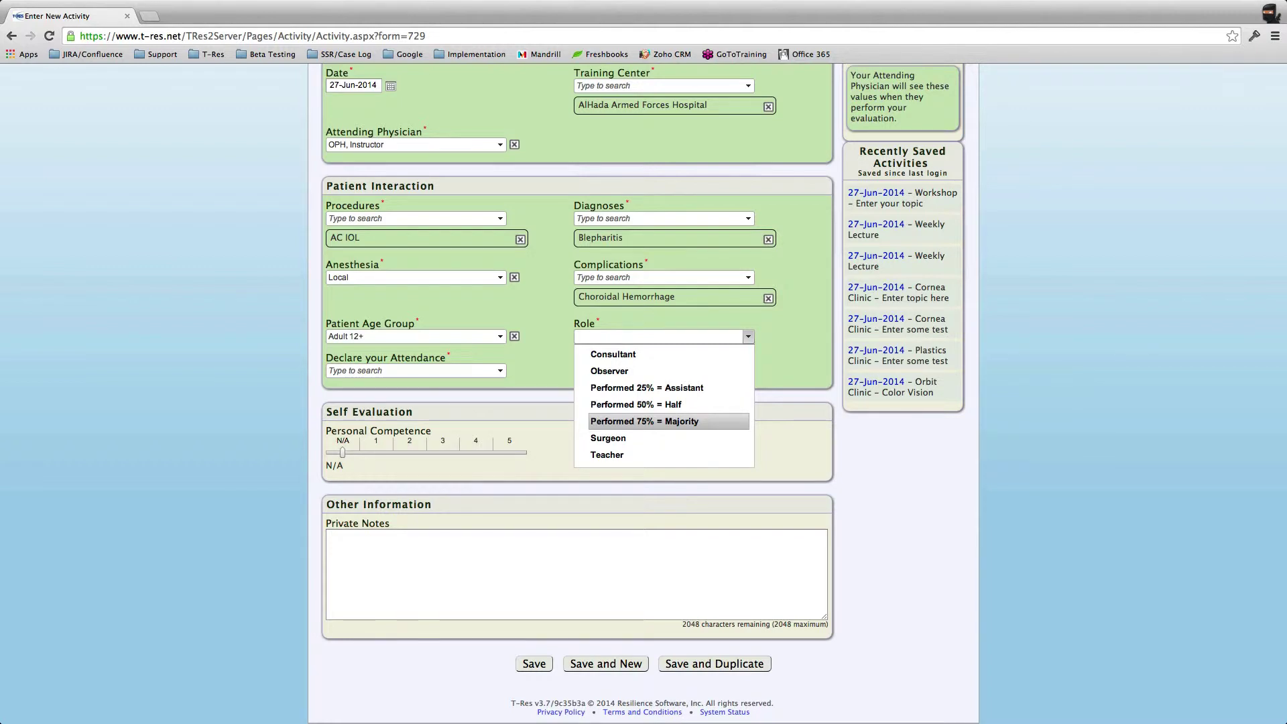
key(Return)
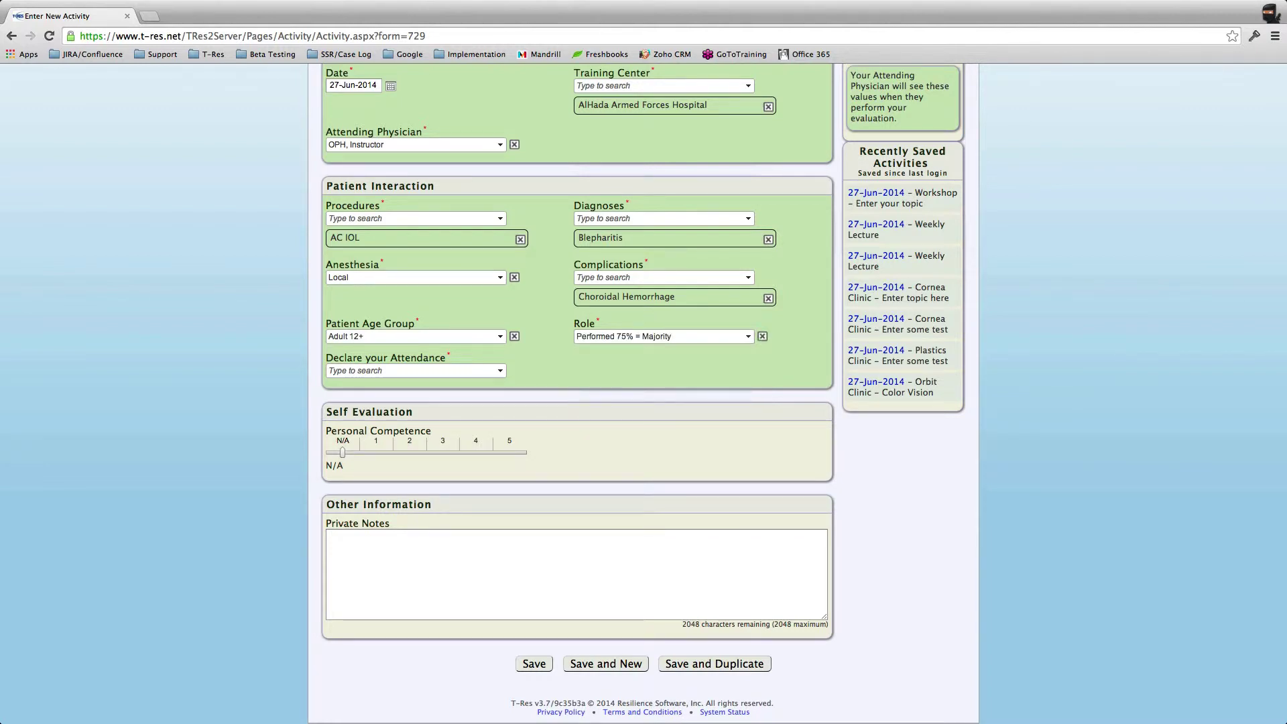
Step: Declare the attendance as On time and rate the personal competence at 5
click(413, 371)
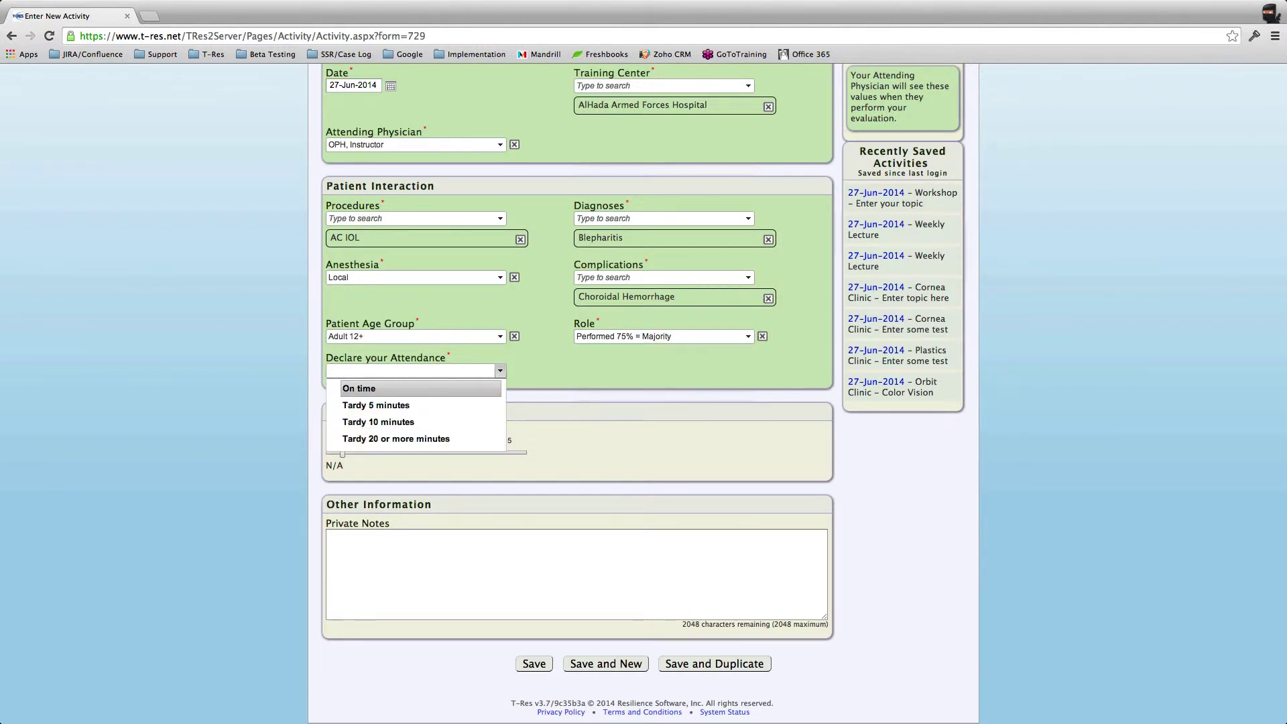
key(Return)
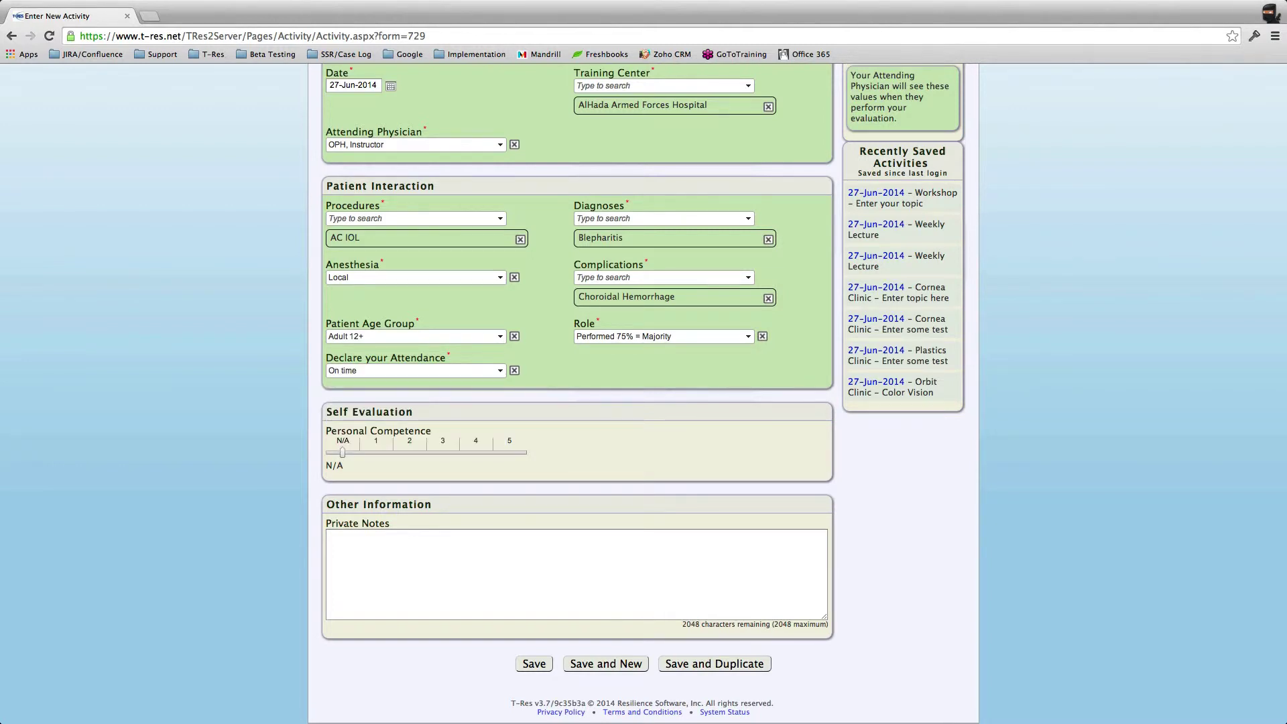
click(476, 452)
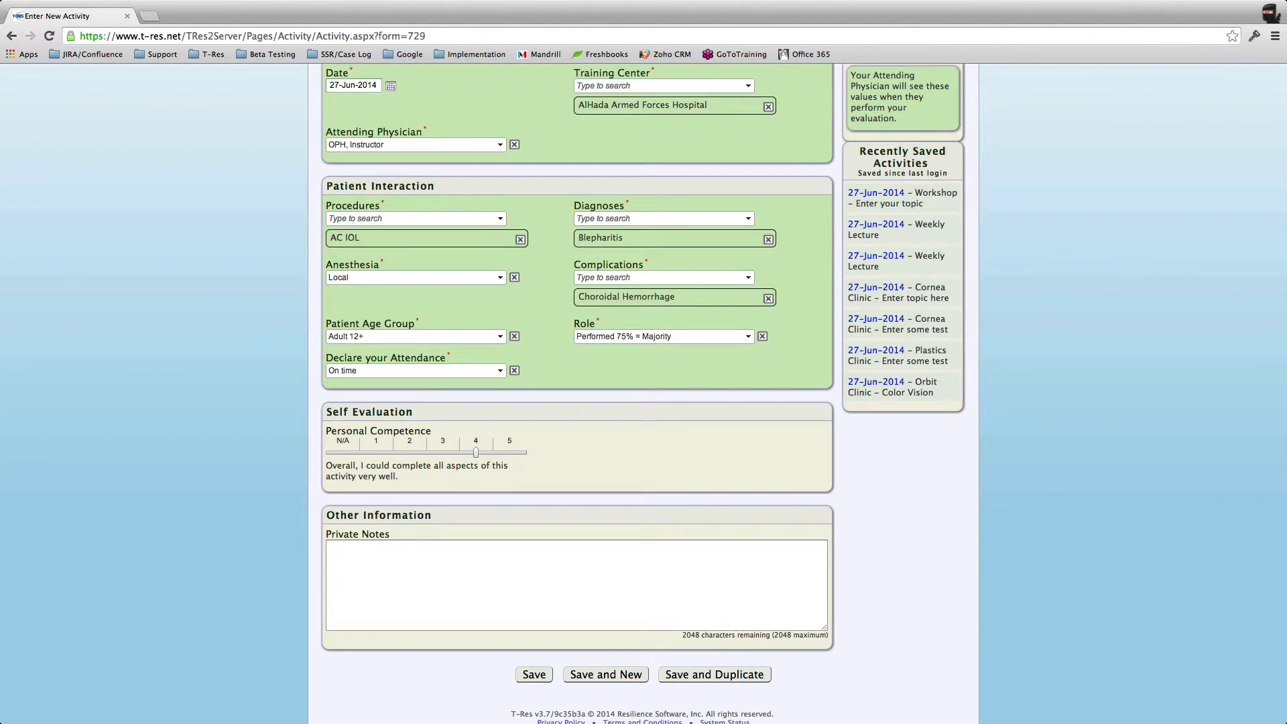
key(Right)
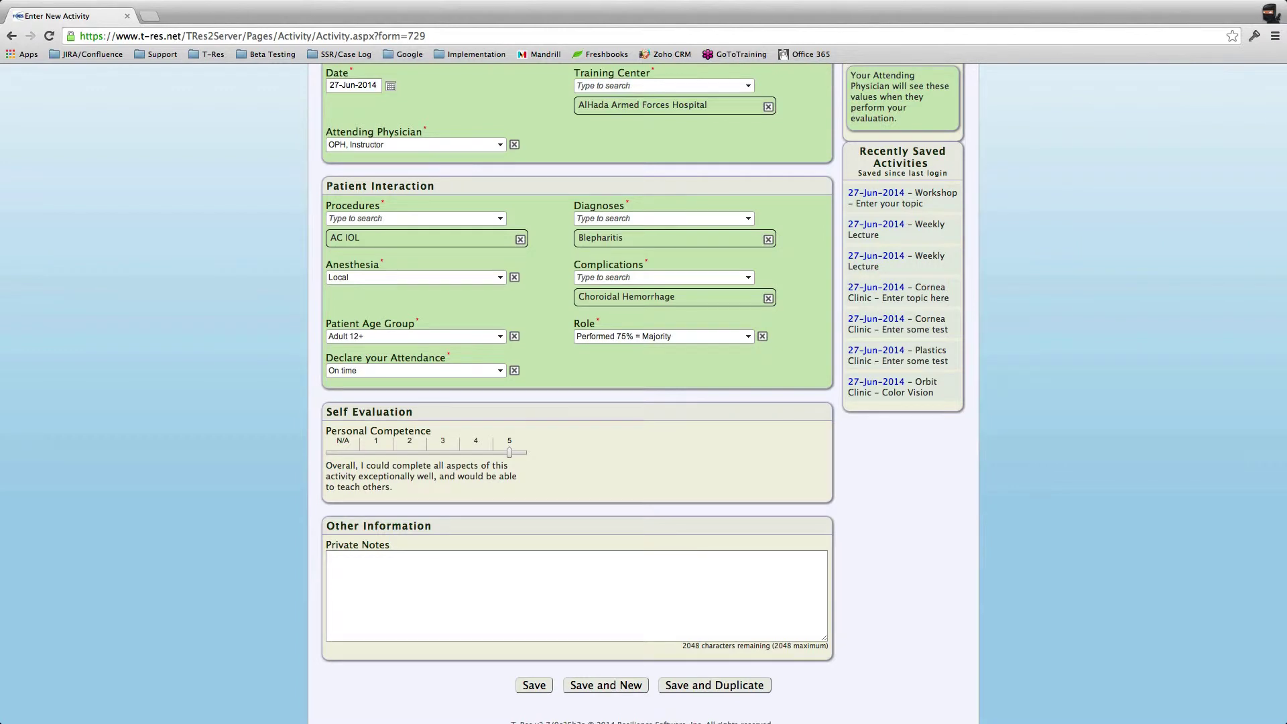
Step: Review the completed procedure form, leave the private notes empty and save the activity
scroll(643, 389, down, 1)
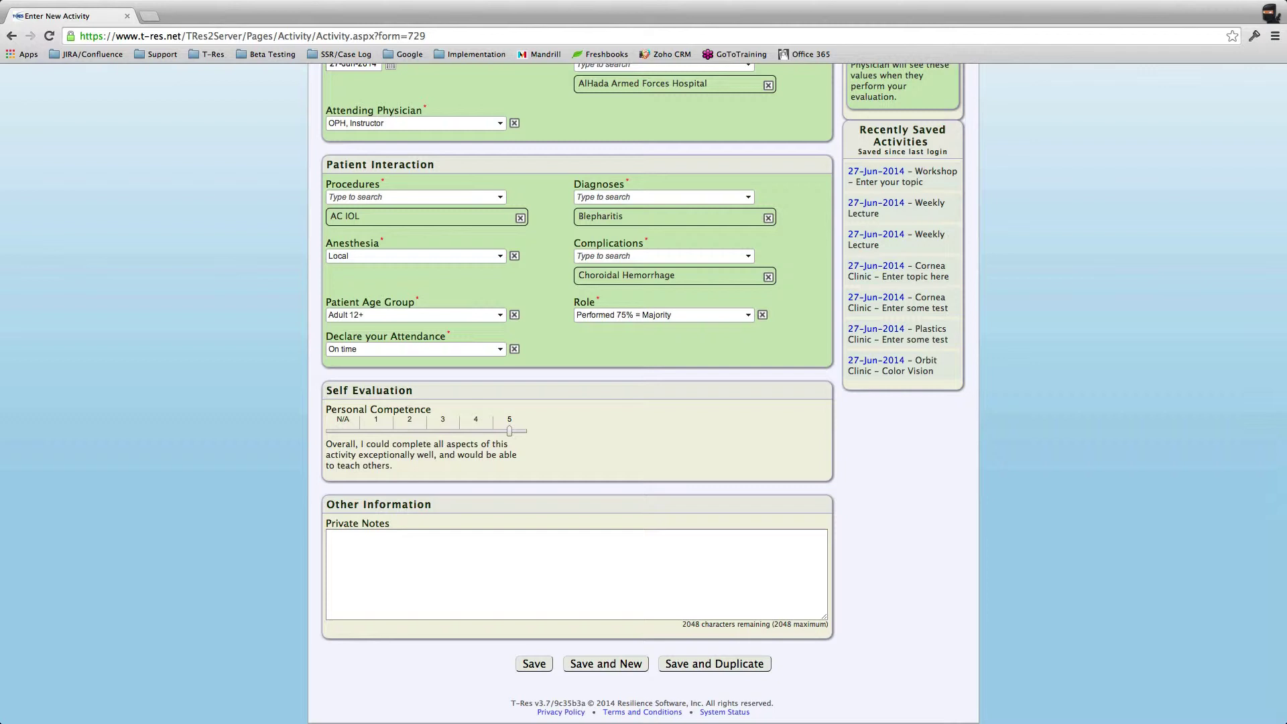
click(329, 535)
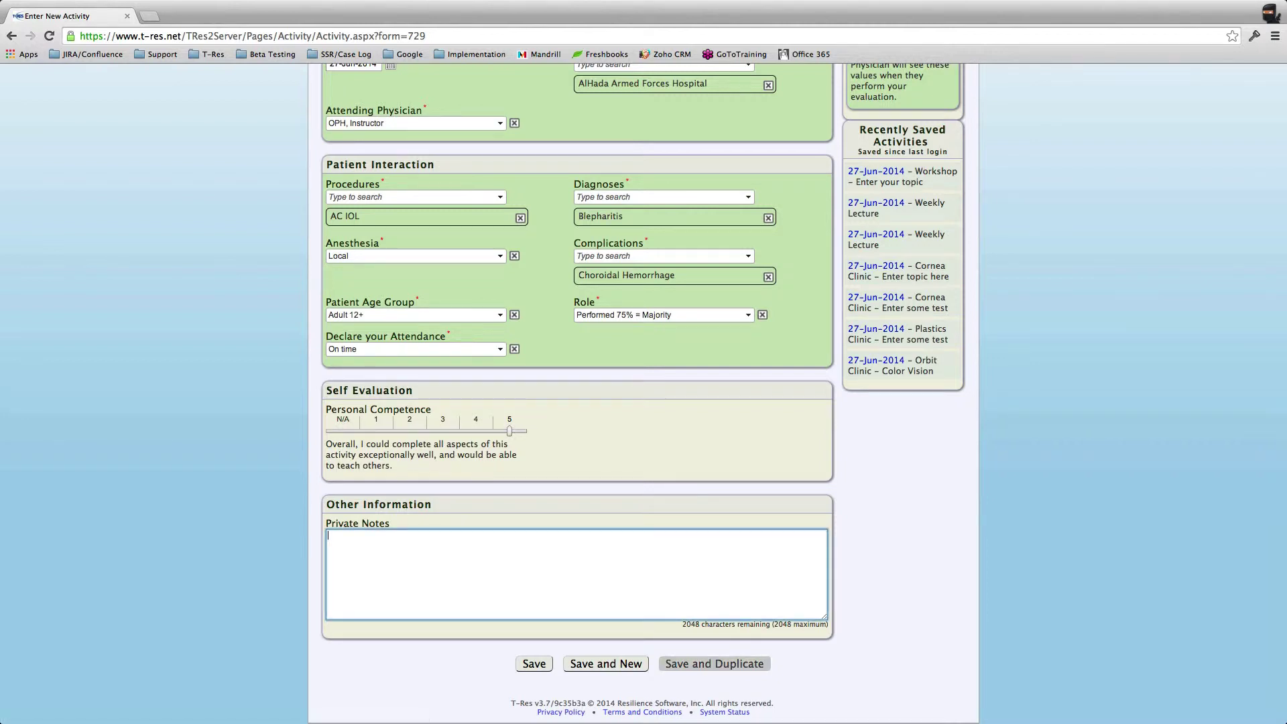
scroll(644, 402, down, 2)
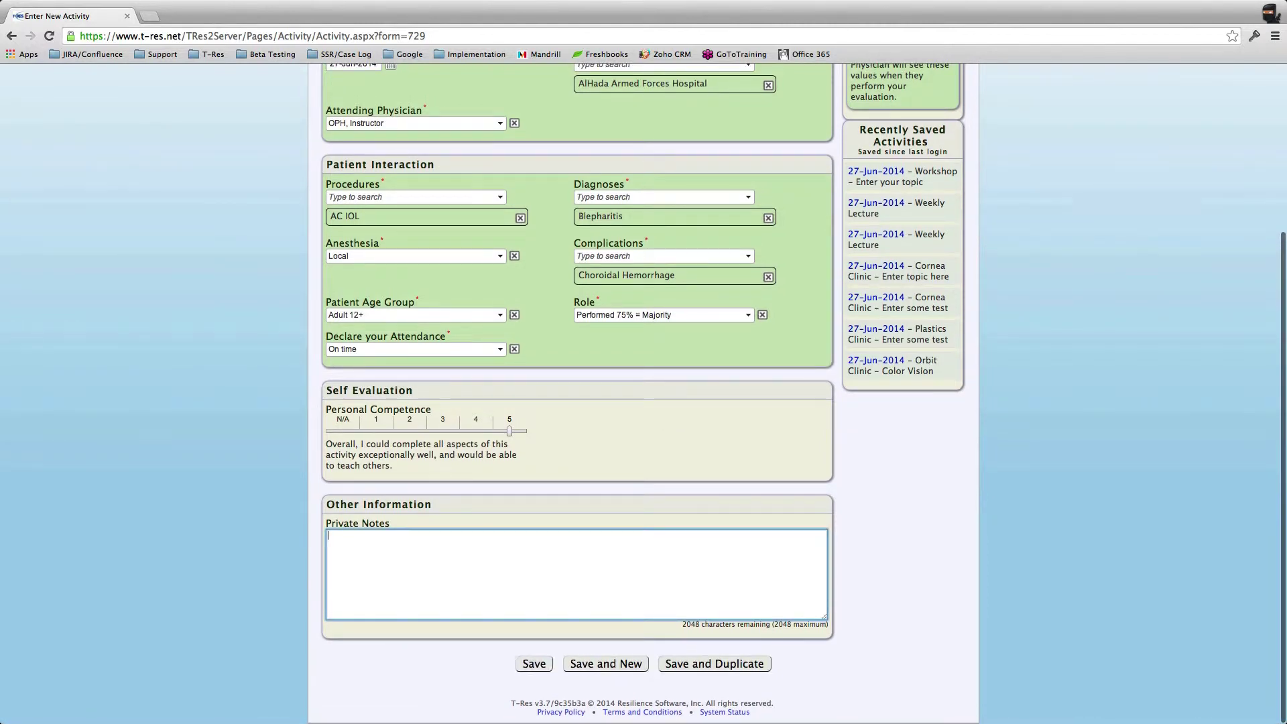
scroll(576, 402, up, 3)
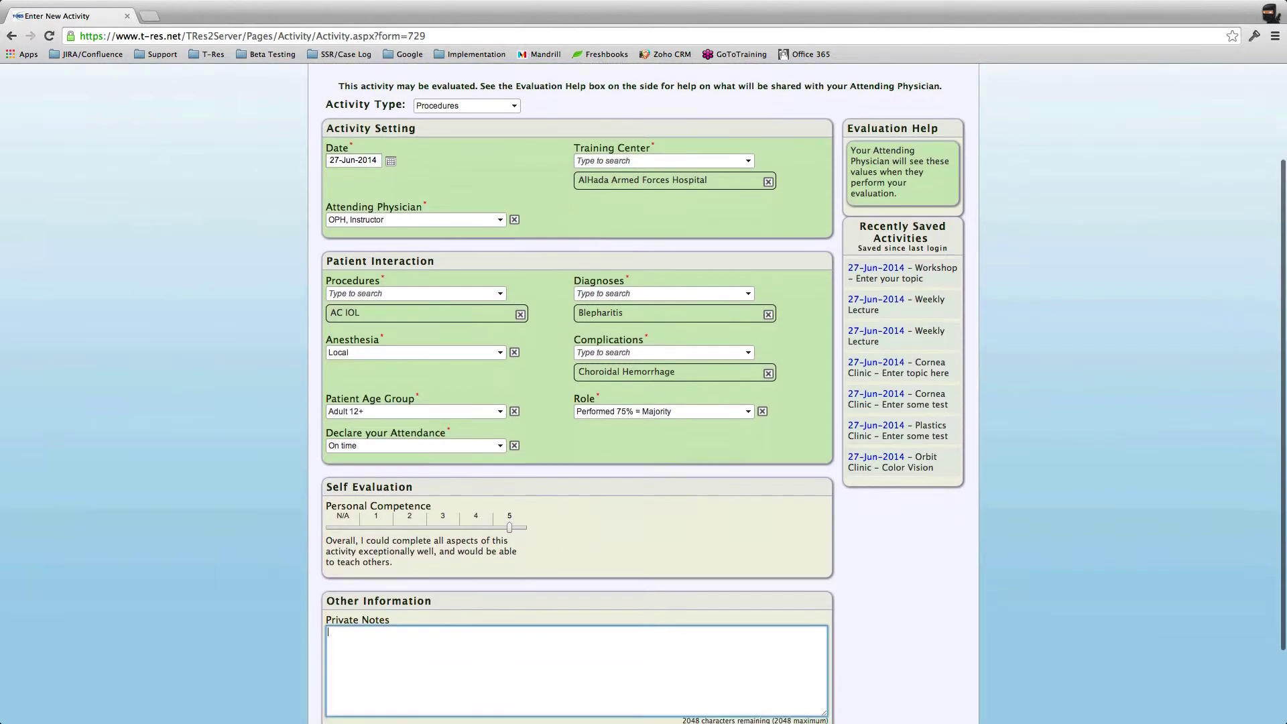
scroll(577, 402, down, 3)
scroll(534, 667, up, 1)
click(534, 677)
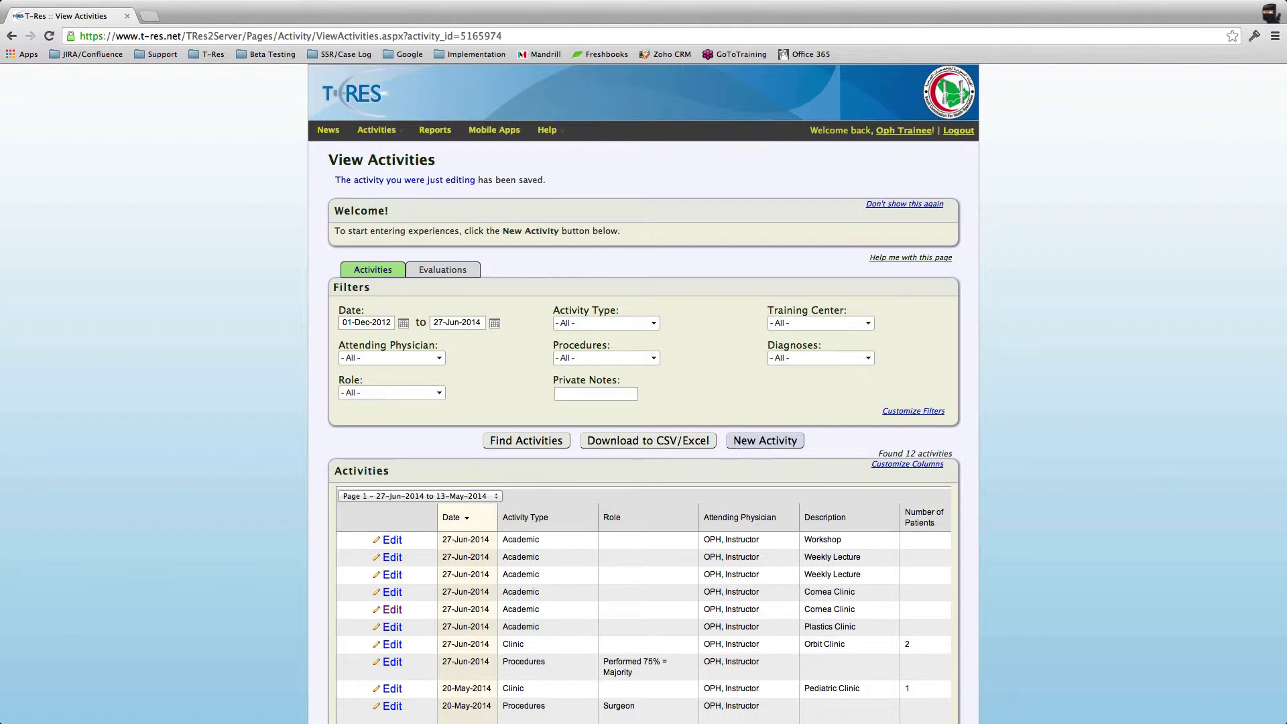
Step: Examine the saved activities list and the calendar of the date range filter
mouse_move(379, 131)
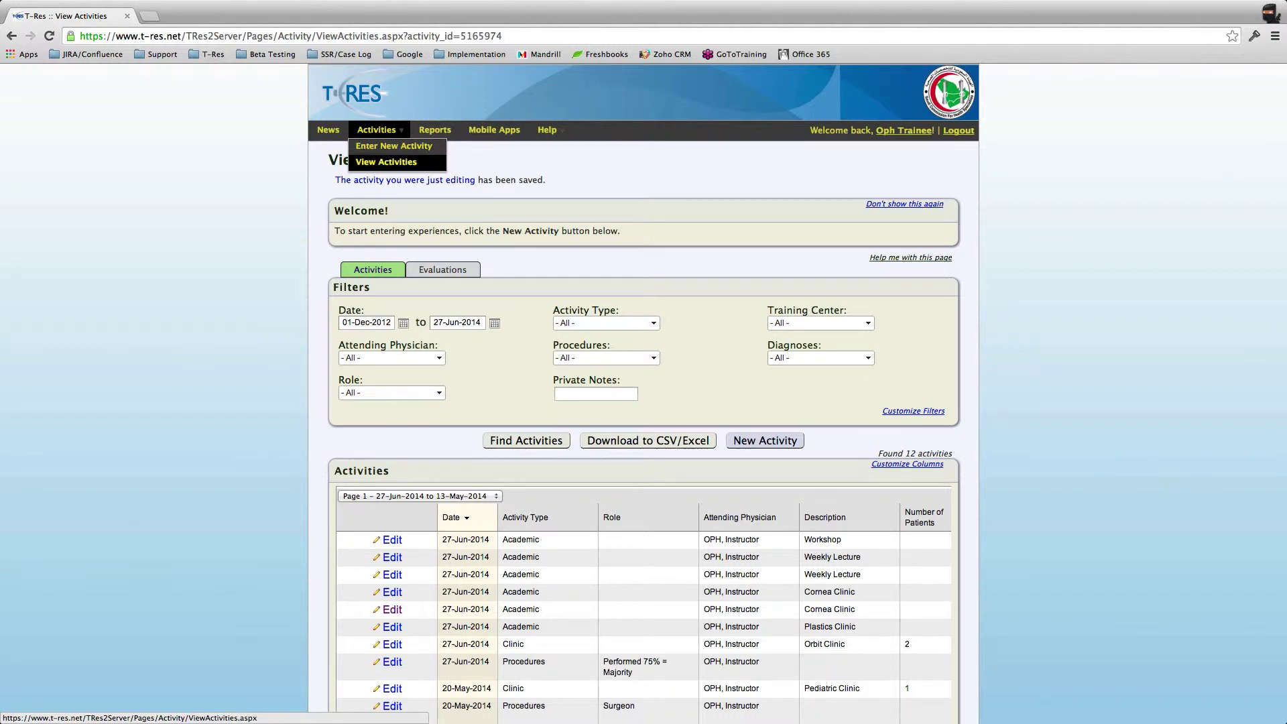
scroll(643, 389, down, 4)
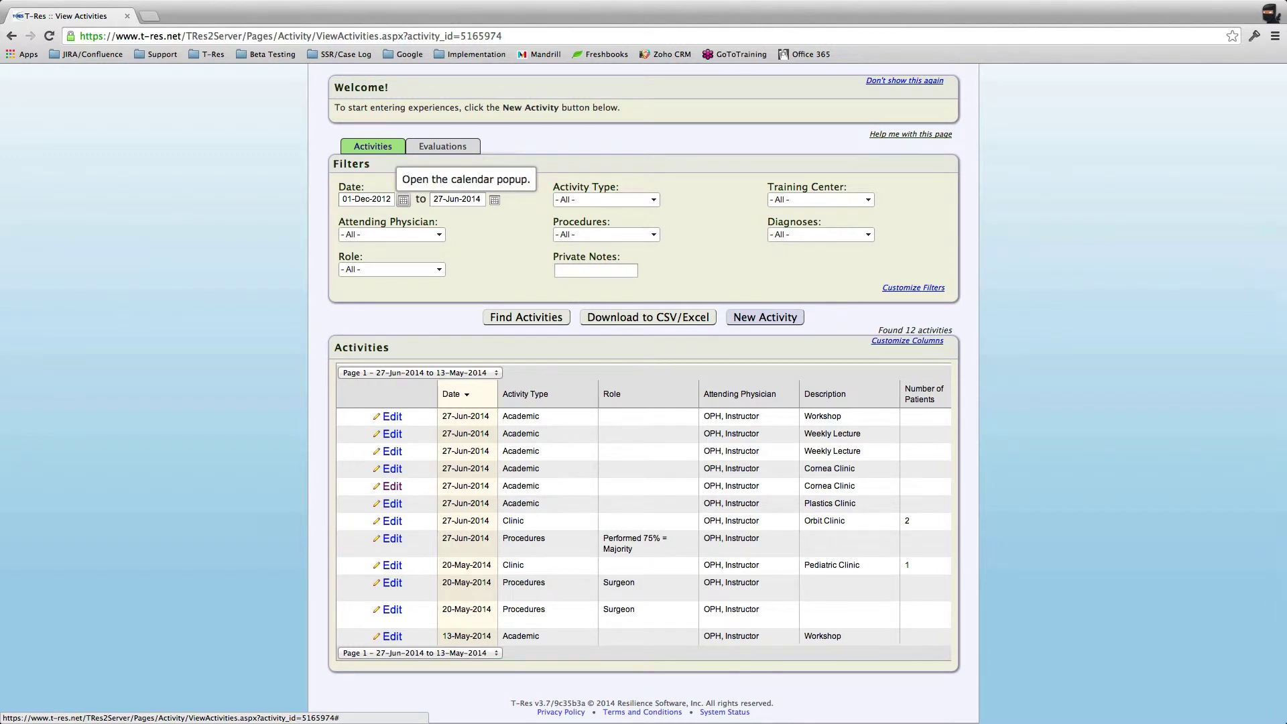
click(403, 200)
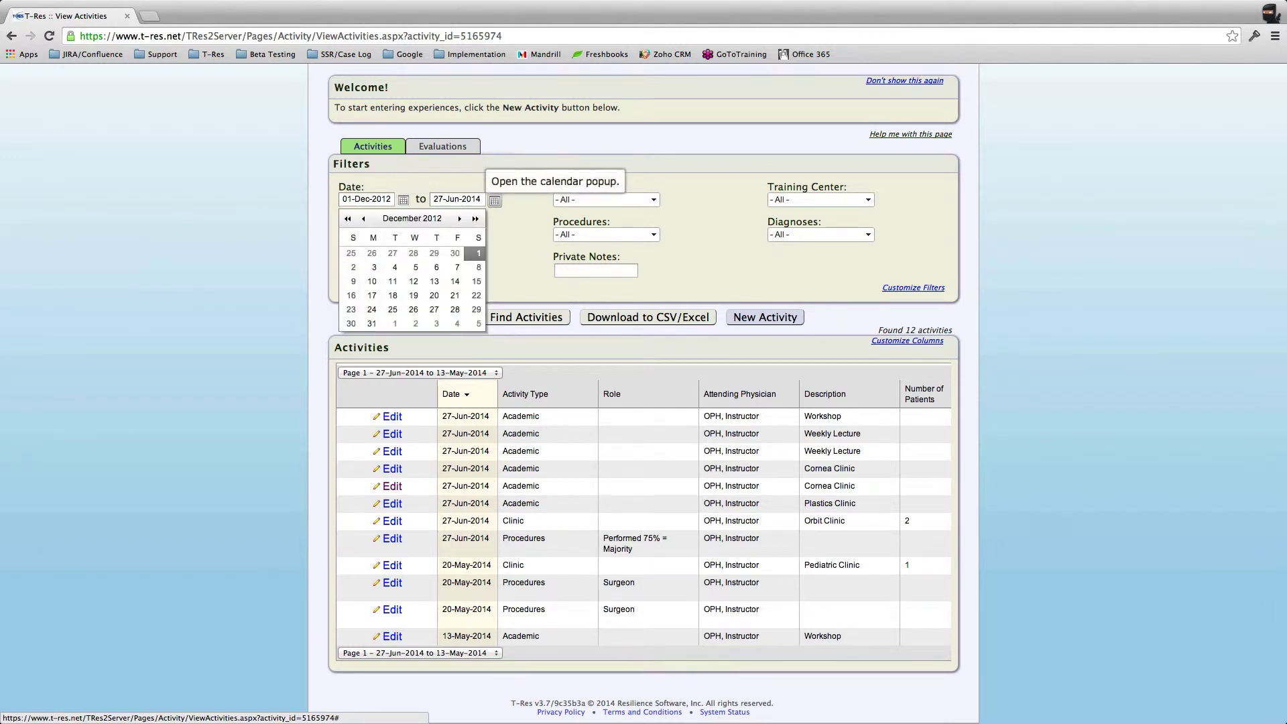
click(494, 200)
click(403, 199)
click(403, 200)
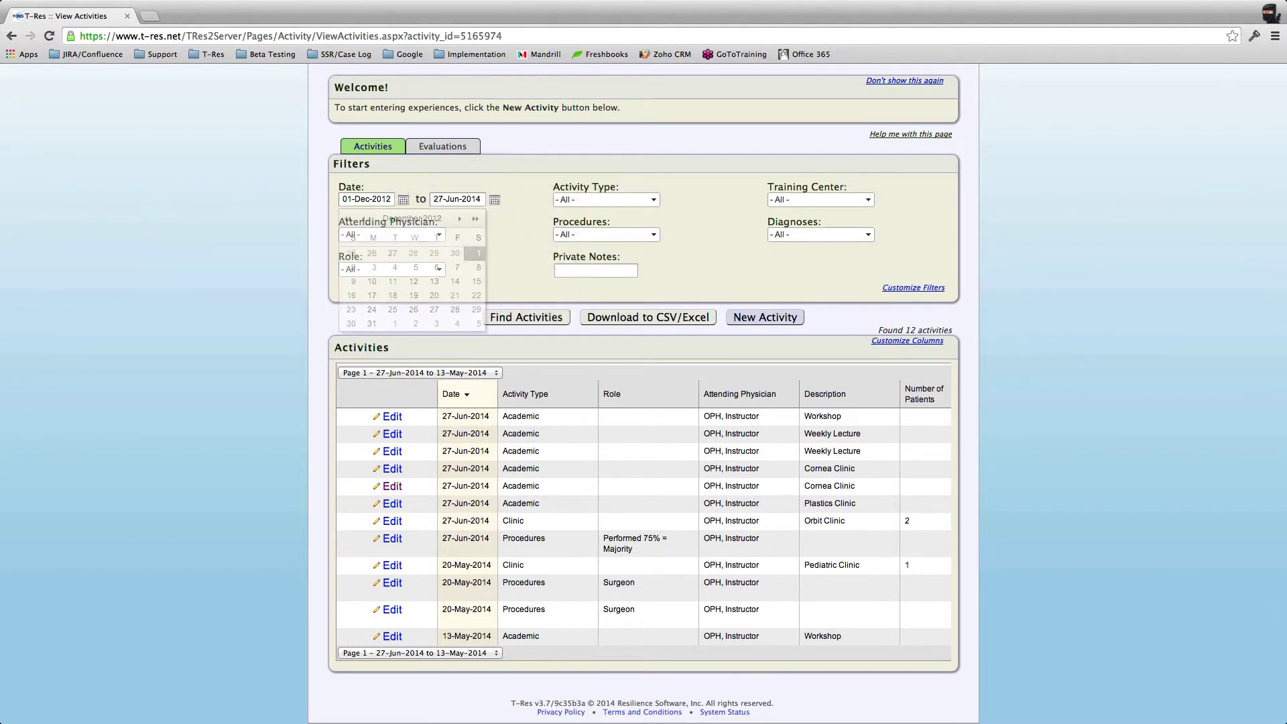
click(403, 199)
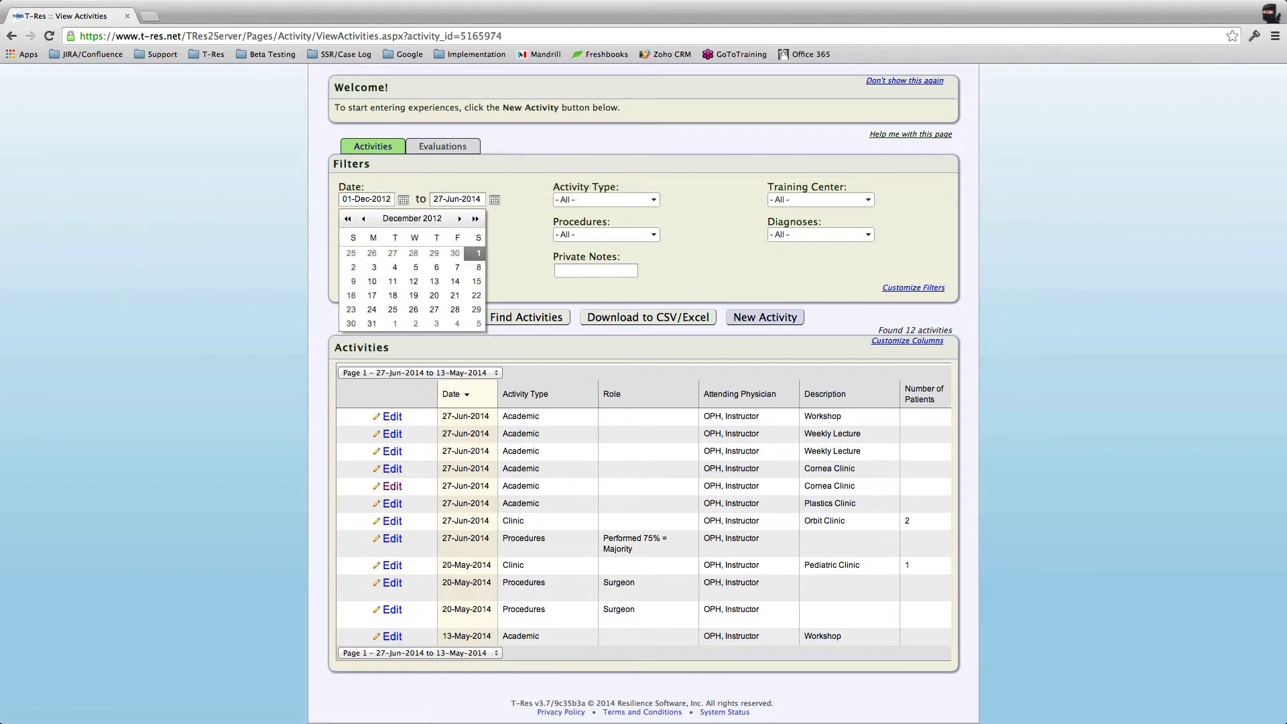
click(403, 200)
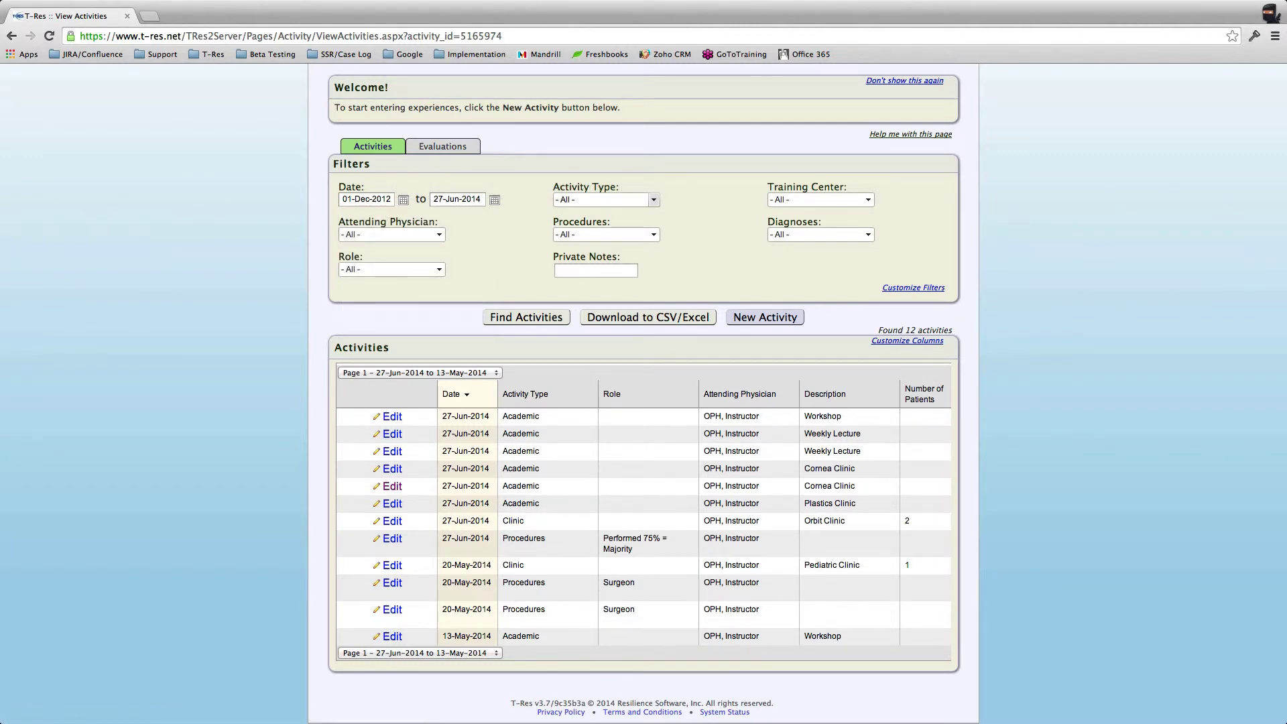
Step: Filter the activities list by the activity type Procedures
click(653, 199)
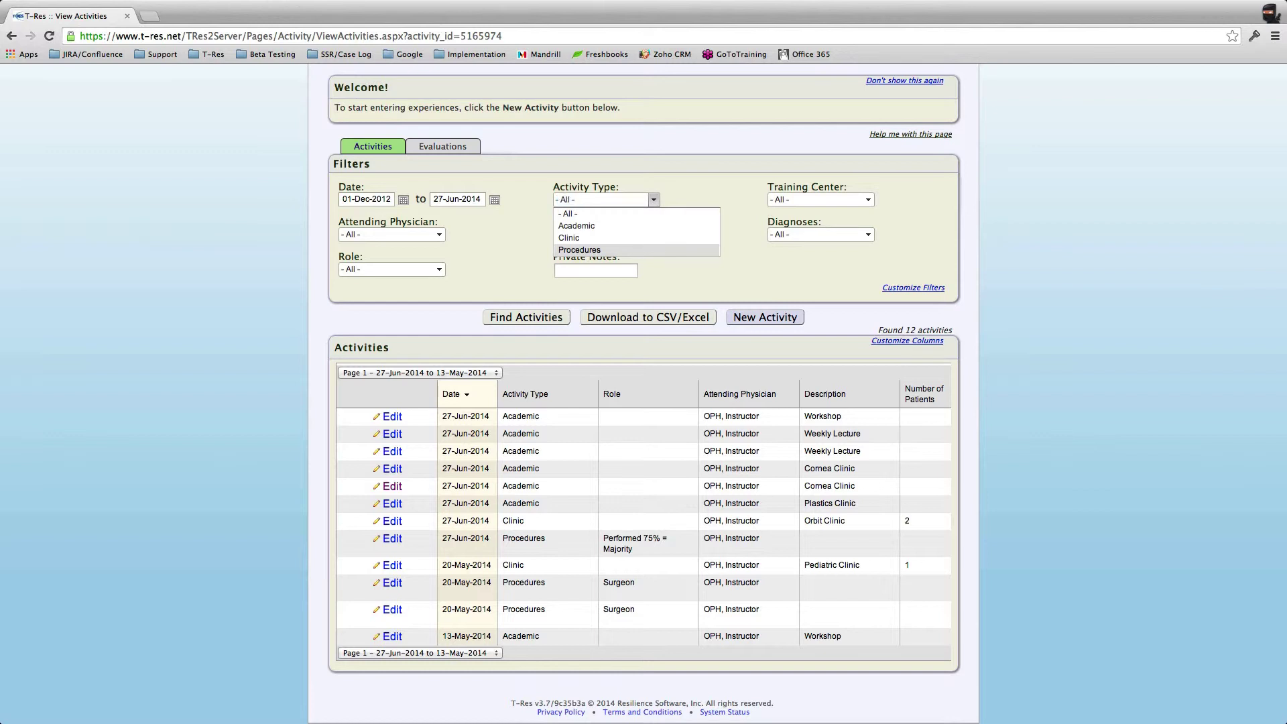
click(579, 250)
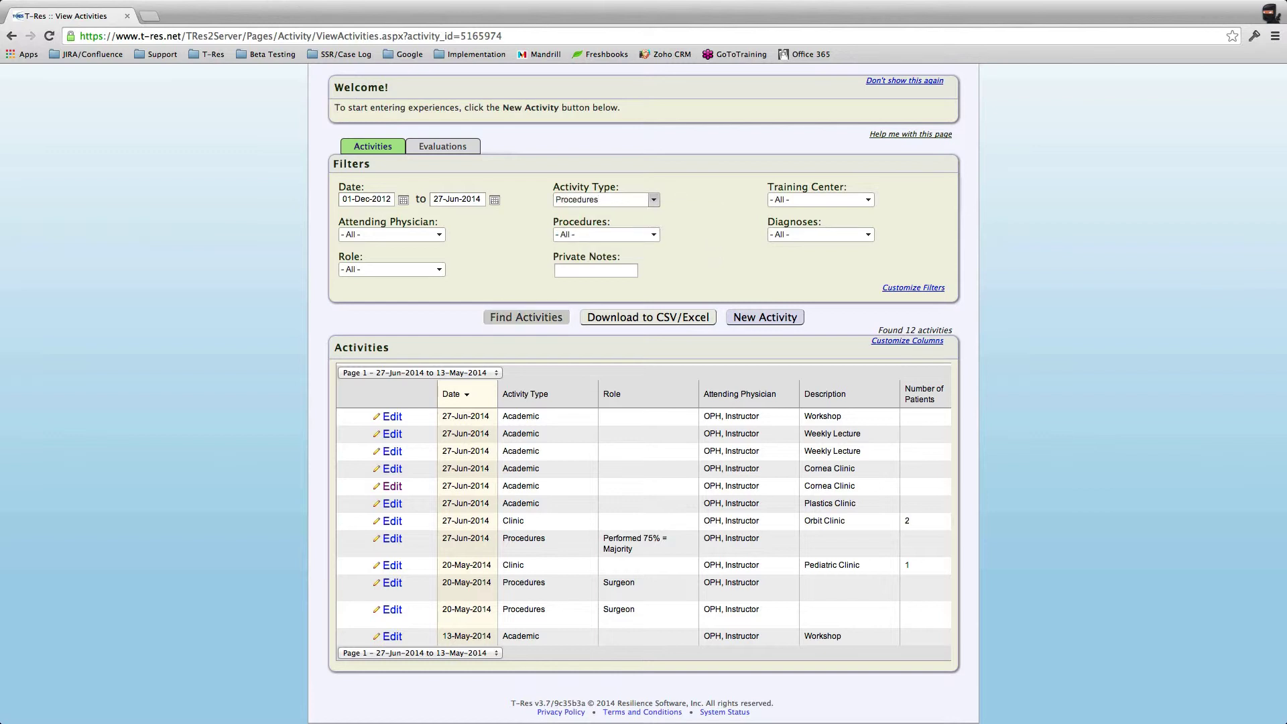
click(526, 317)
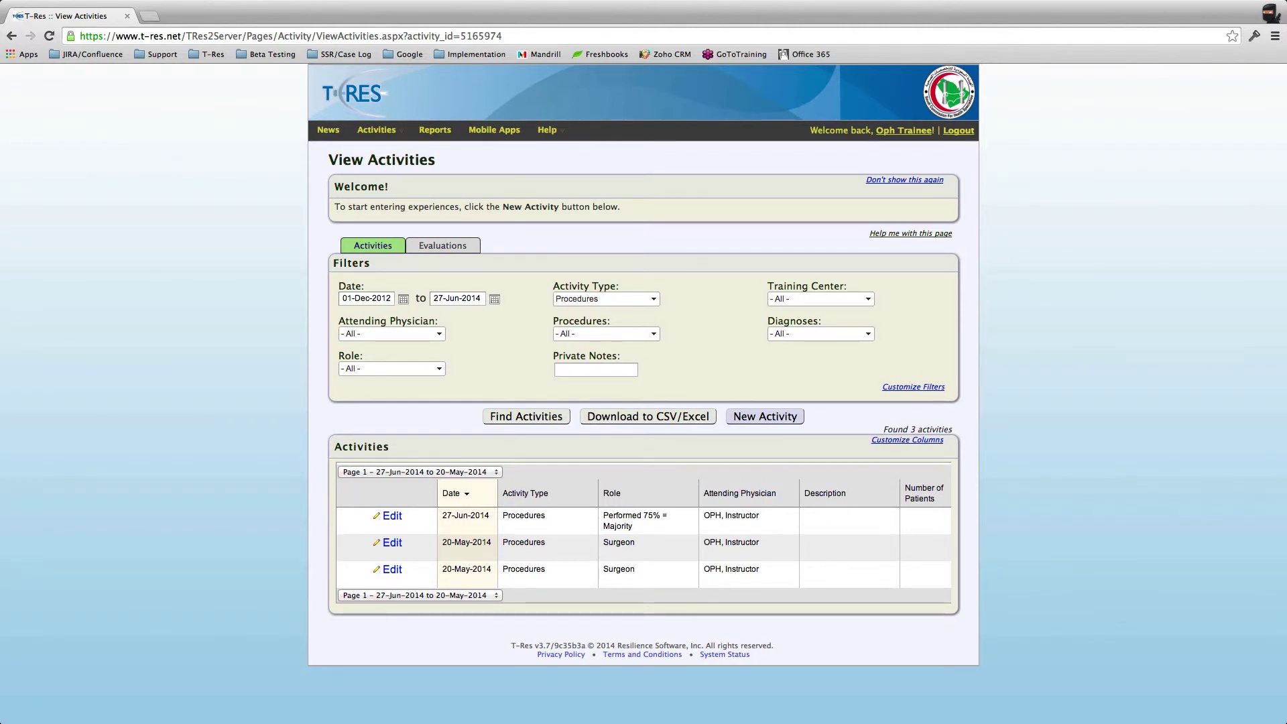
click(821, 298)
key(Escape)
click(595, 369)
click(595, 369)
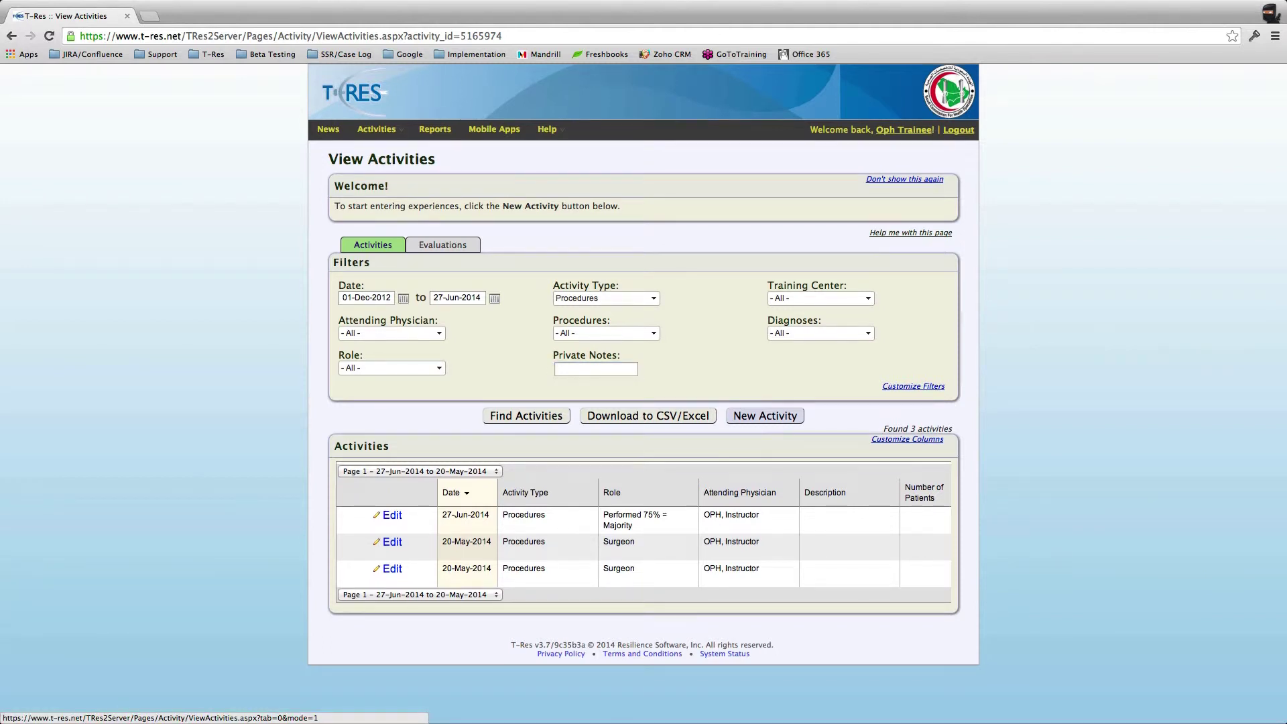
Step: Customize the activity filters by enabling Topic and disabling Diagnoses, keeping Procedures enabled, and save the new filter set
click(373, 244)
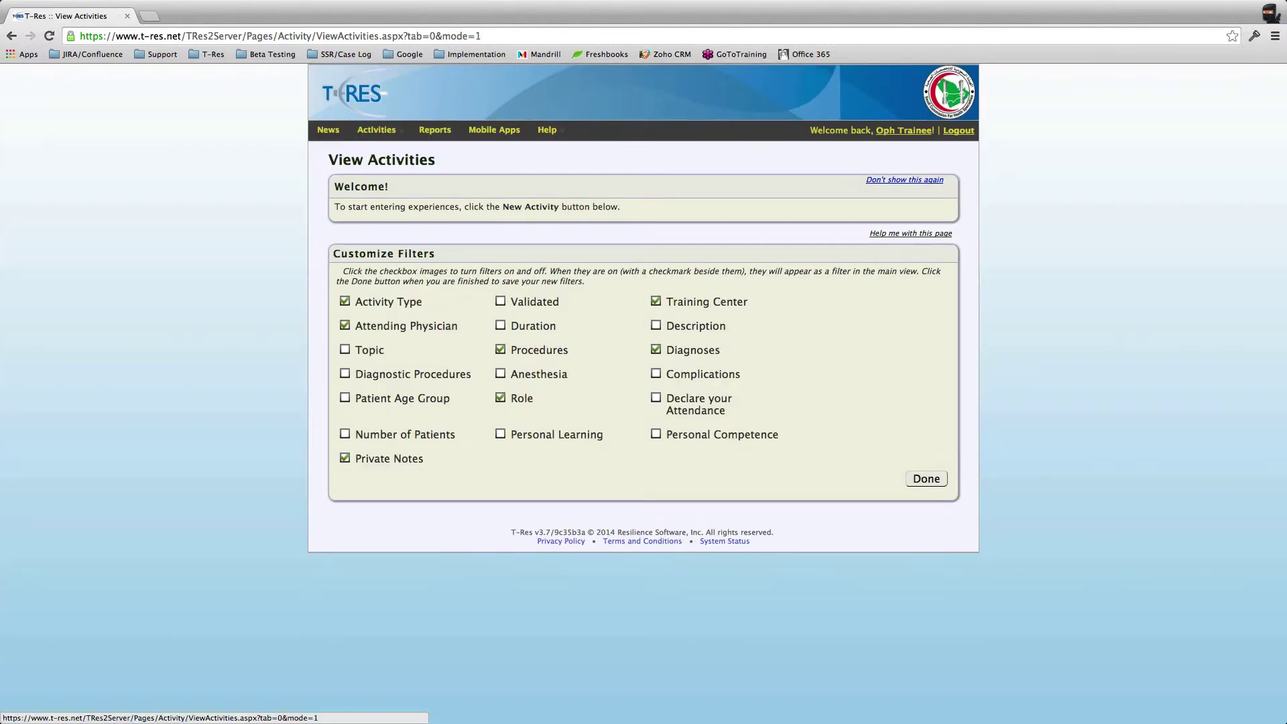
click(500, 373)
click(500, 349)
click(500, 349)
click(500, 349)
click(500, 349)
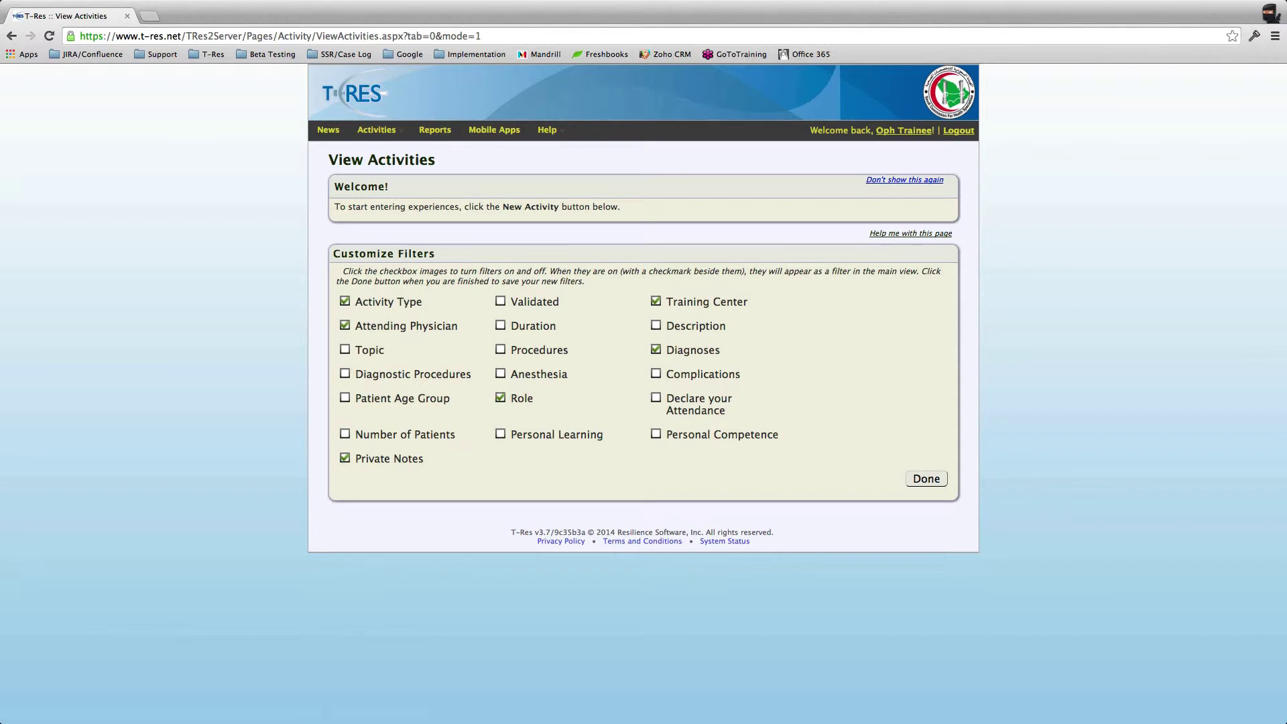
click(655, 349)
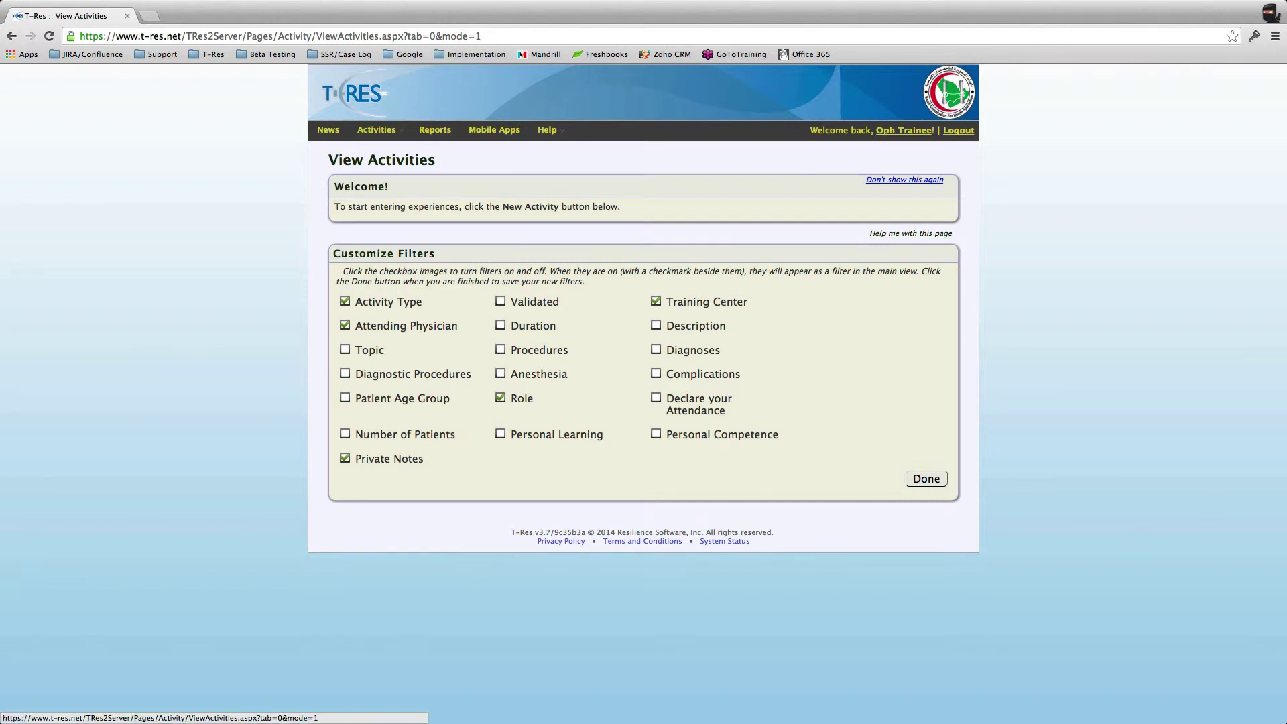
click(345, 349)
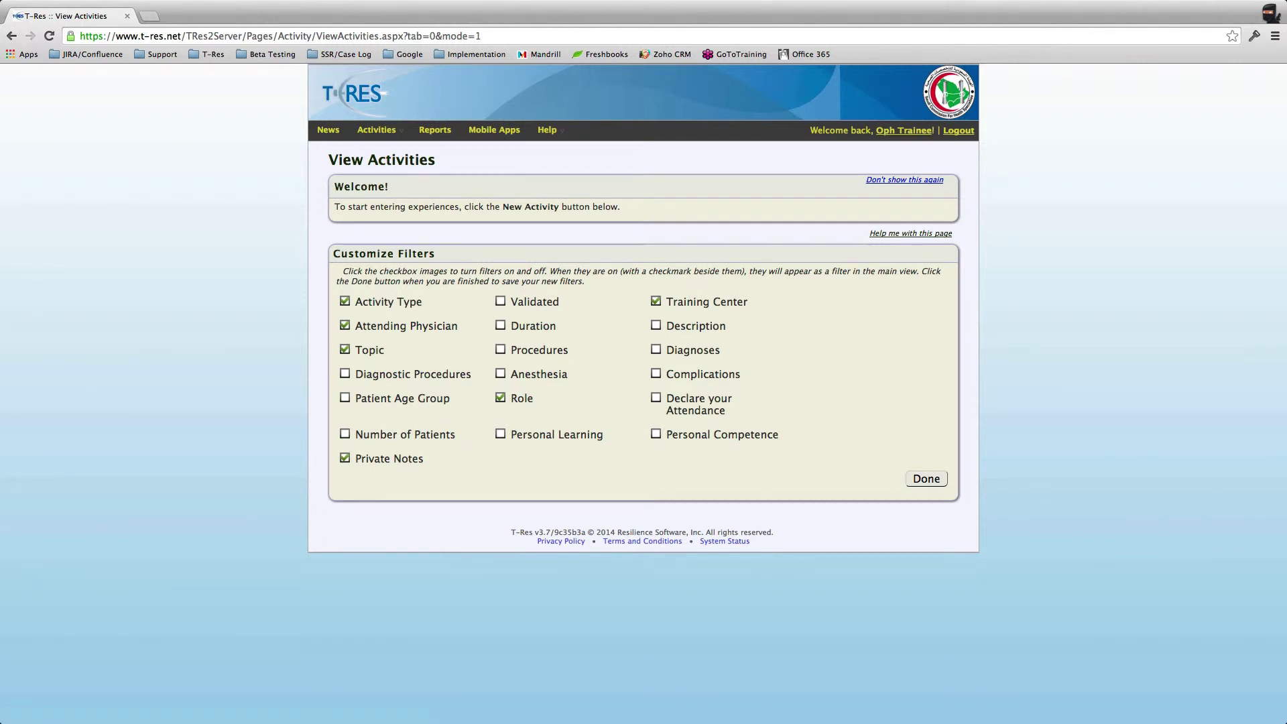
click(500, 349)
click(926, 478)
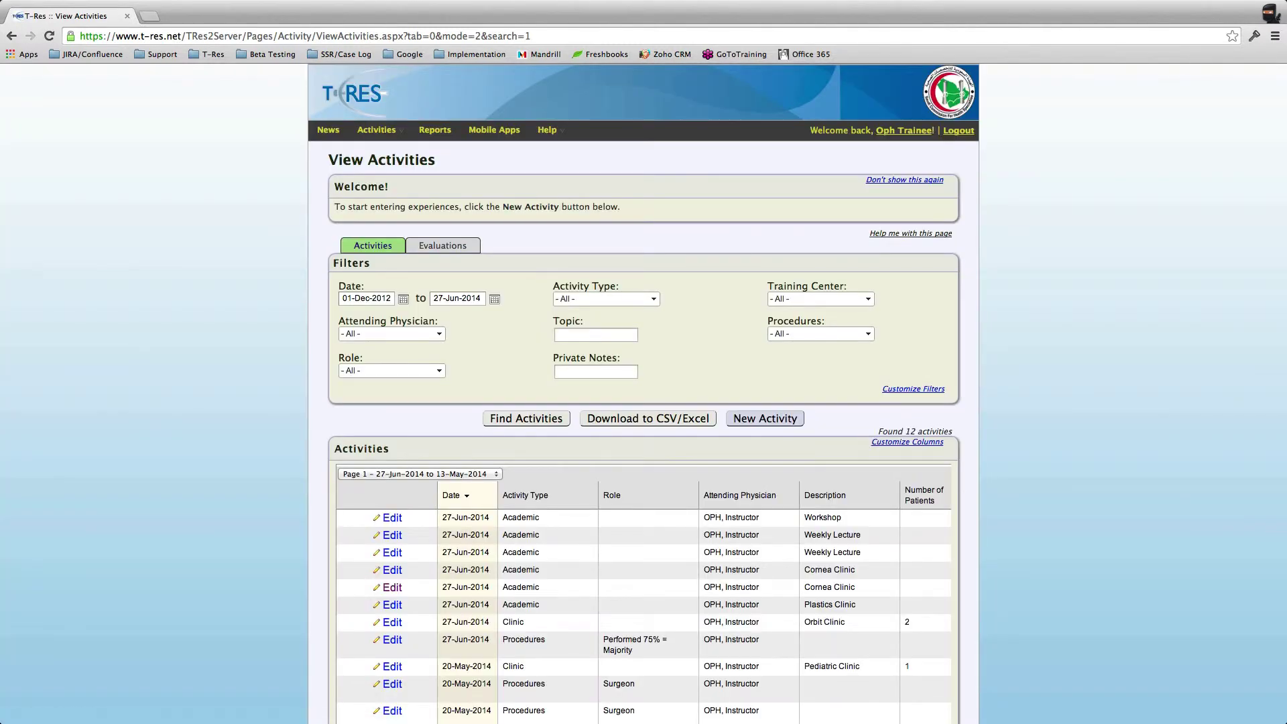
Step: Examine the private notes filter, the choices of the procedures filter and the activities list
click(596, 371)
click(867, 334)
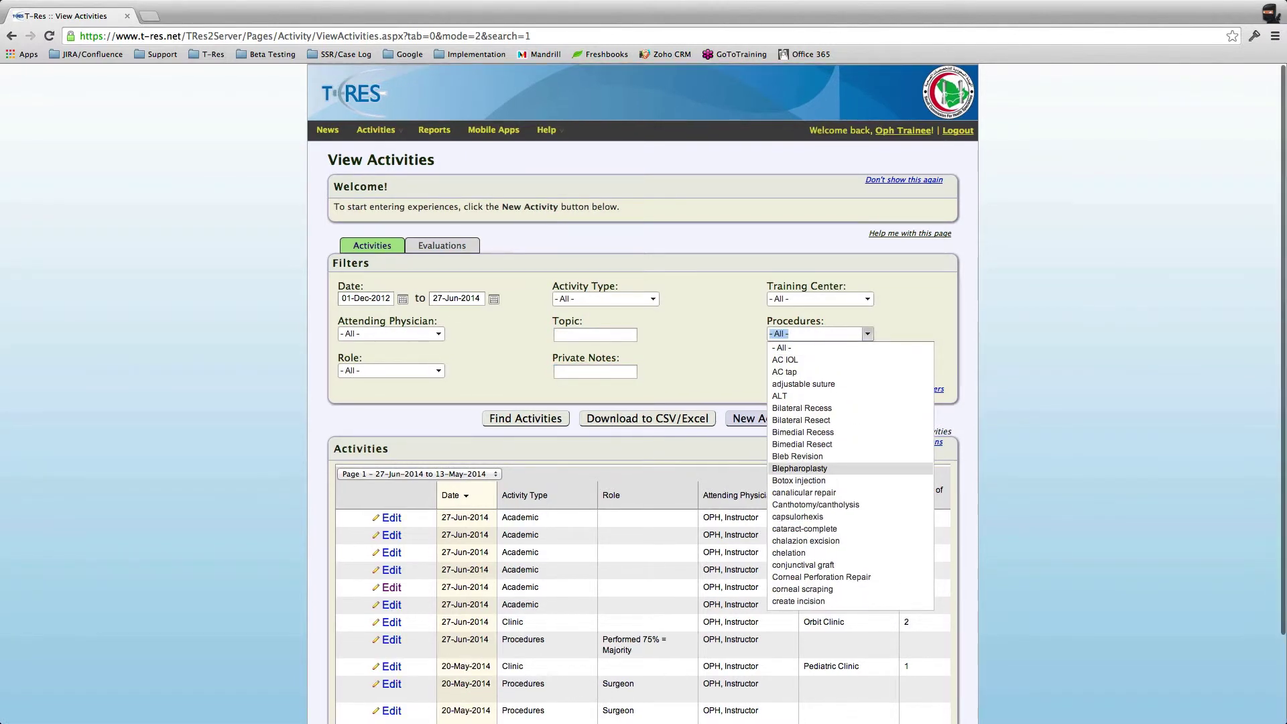
scroll(851, 476, down, 15)
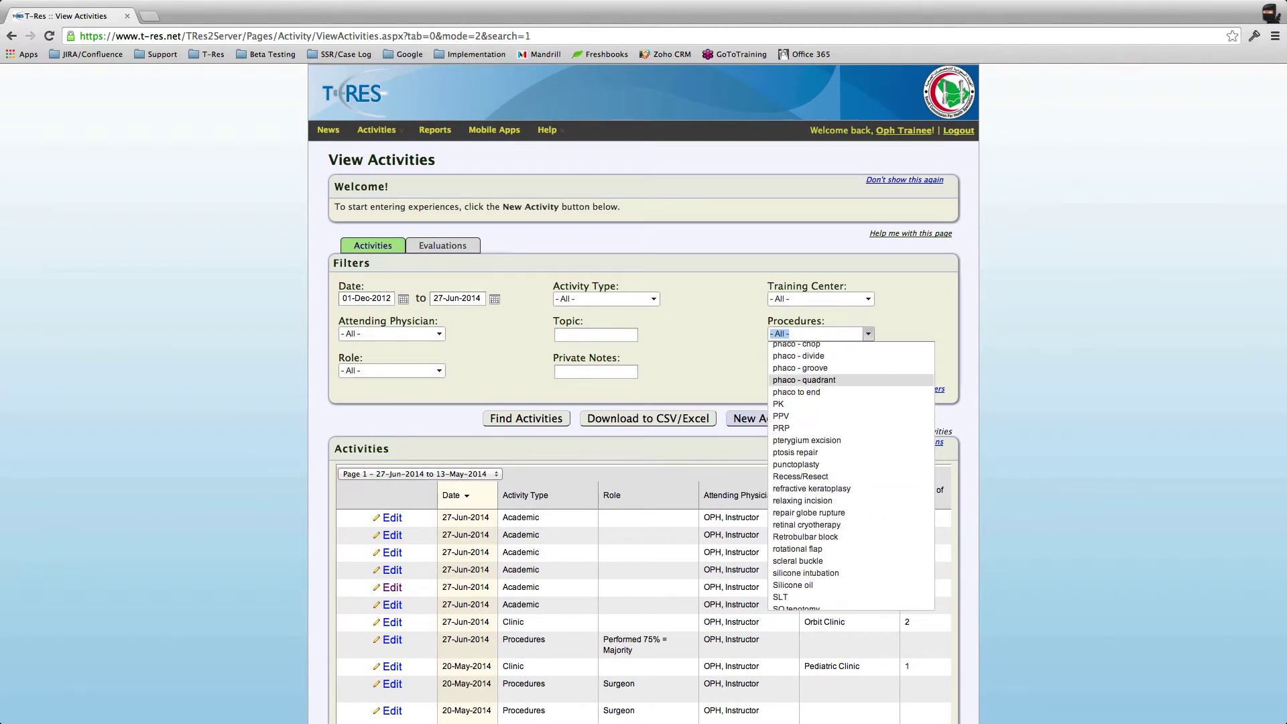
key(Escape)
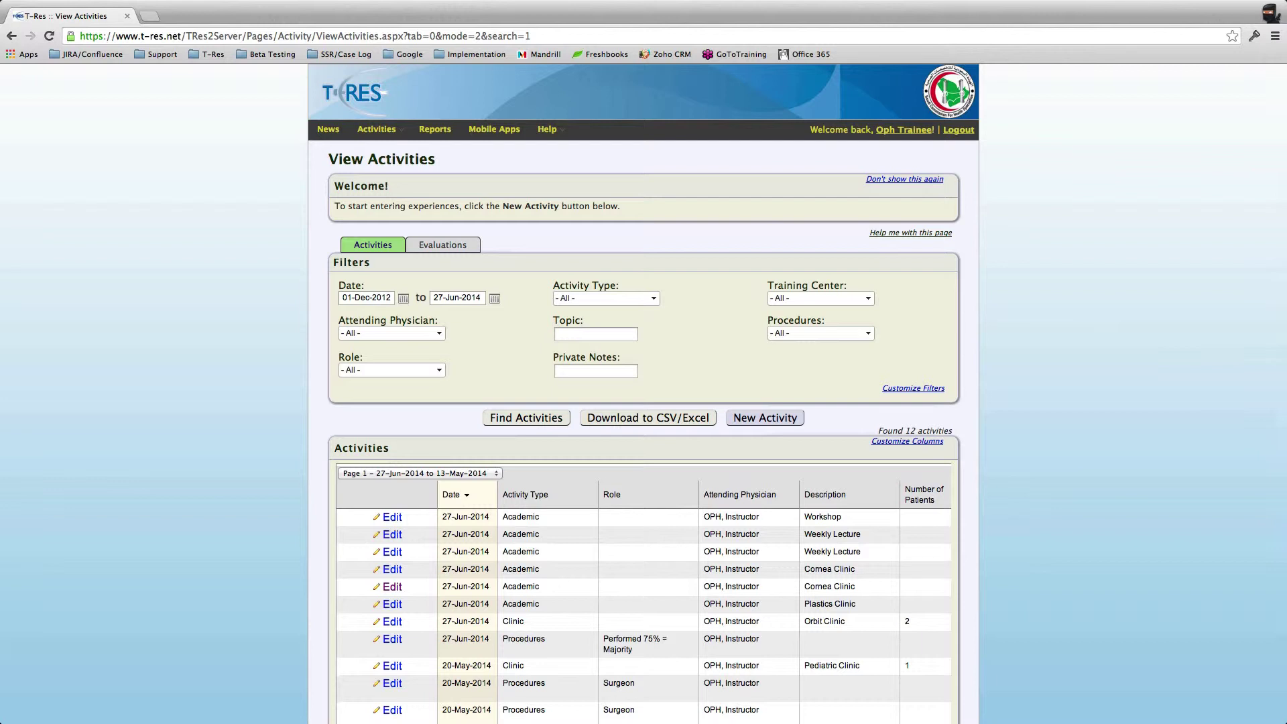
scroll(643, 402, down, 2)
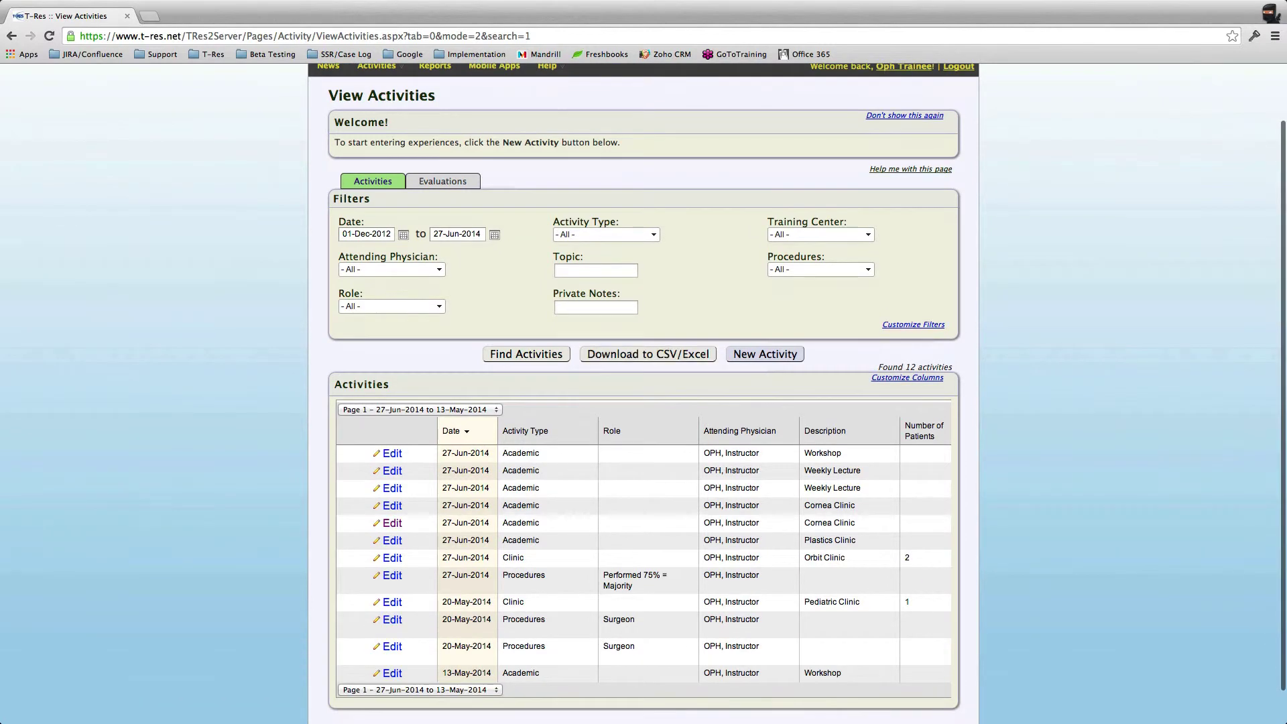
click(595, 307)
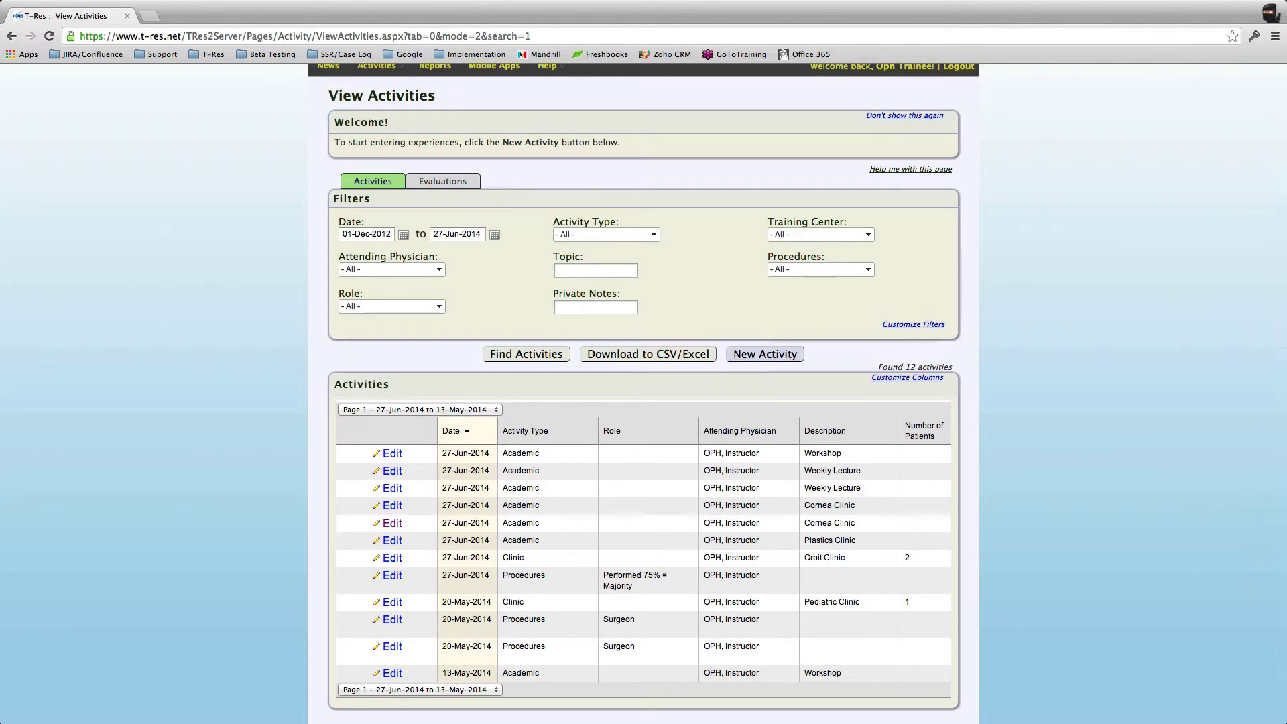
scroll(644, 402, up, 1)
click(595, 307)
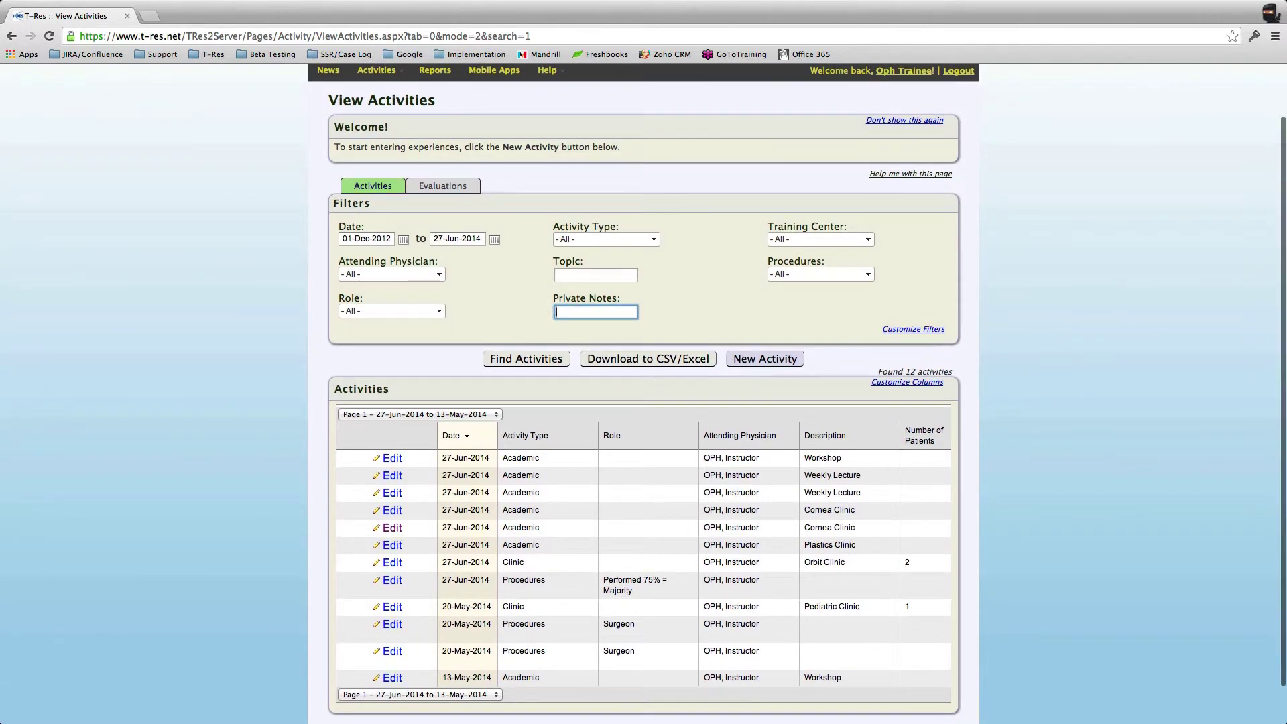
scroll(644, 402, down, 1)
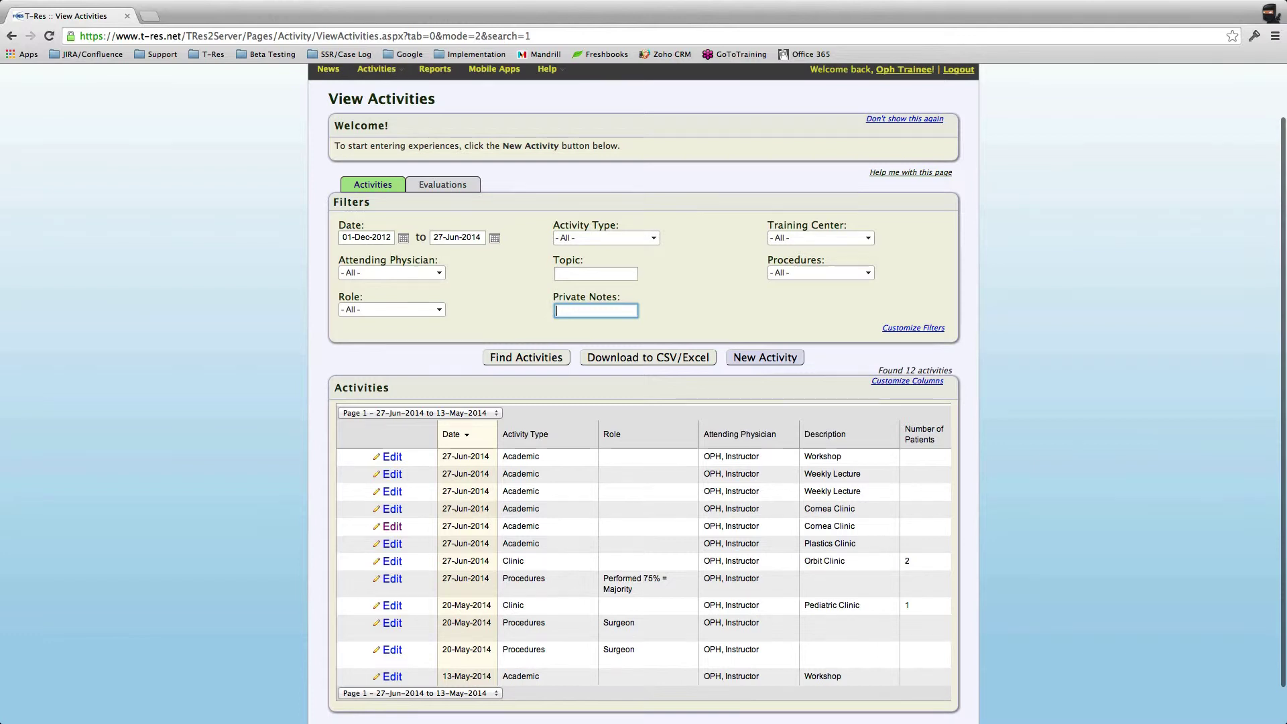
scroll(643, 402, down, 3)
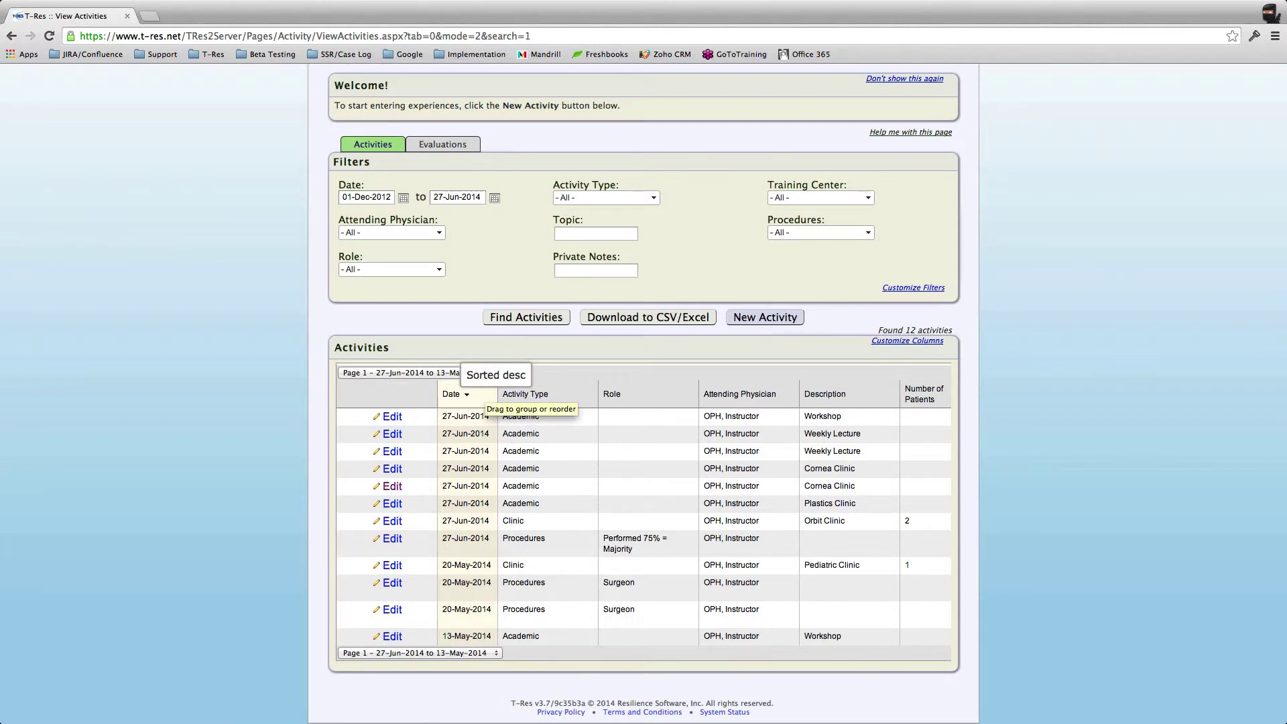
Step: Reorder the activities table columns after Date to Role, Description, Attending Physician and Activity Type
click(479, 396)
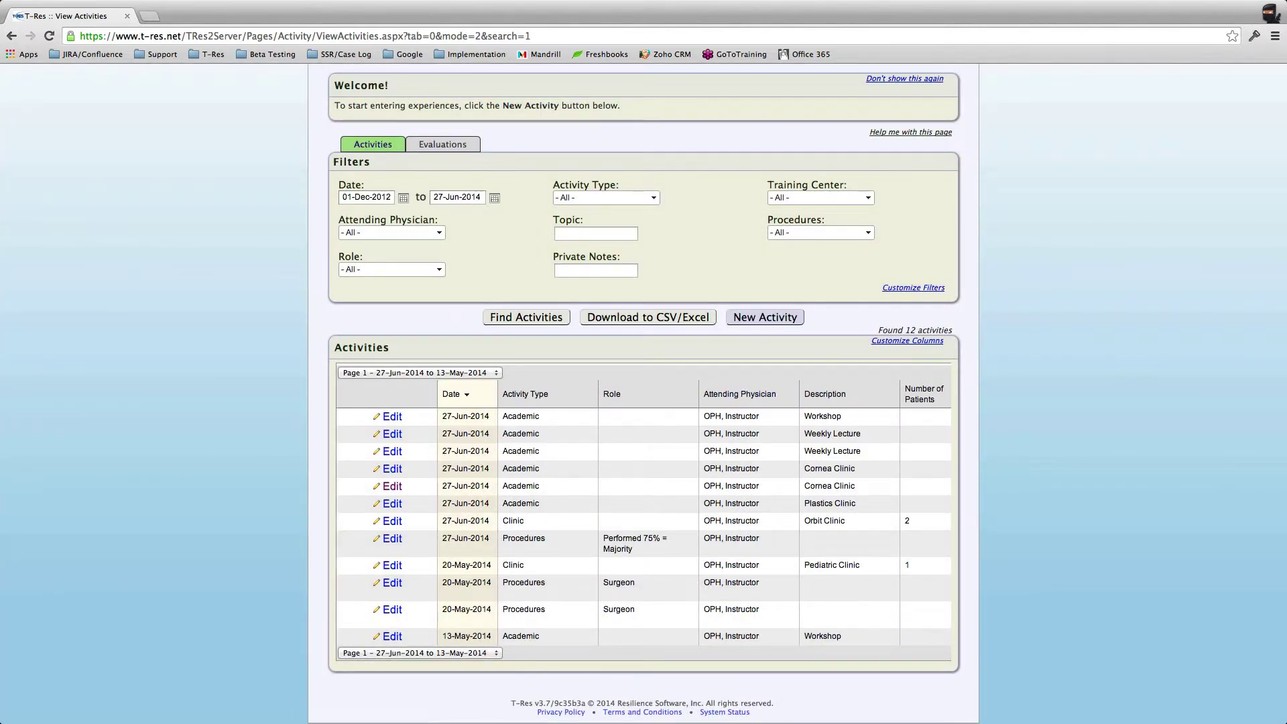
drag(737, 394, 563, 406)
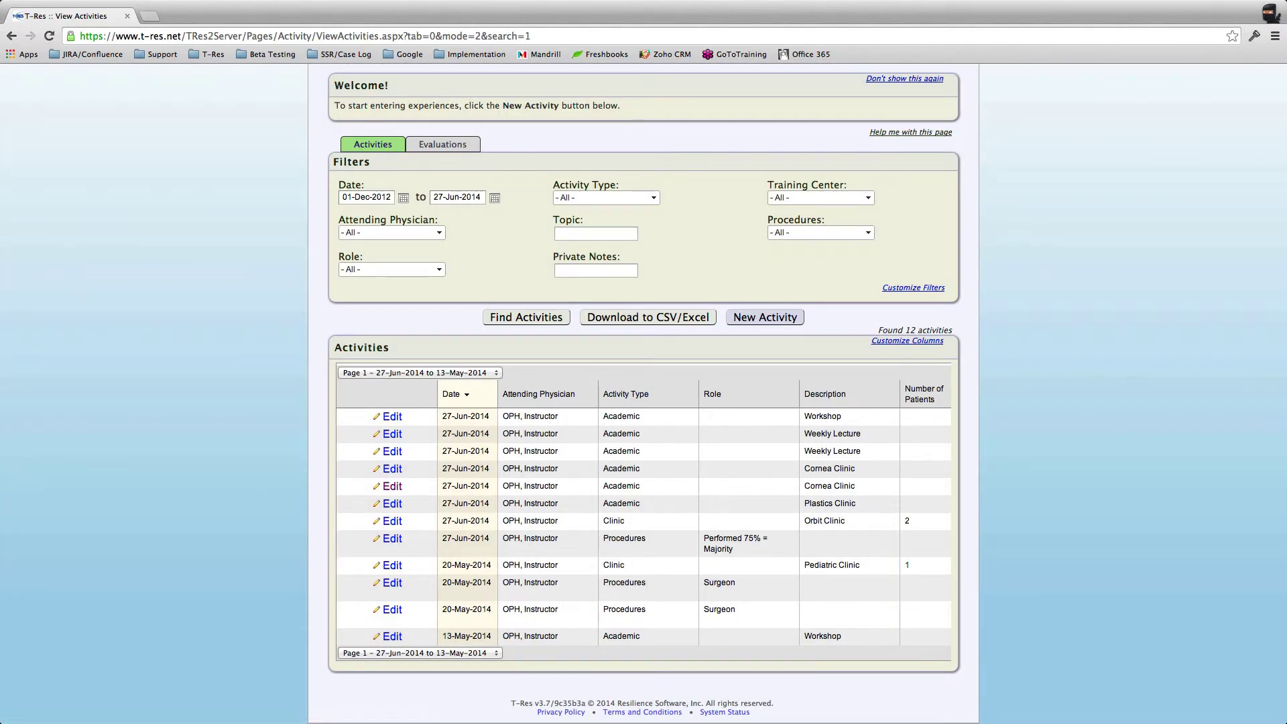
drag(825, 395, 526, 405)
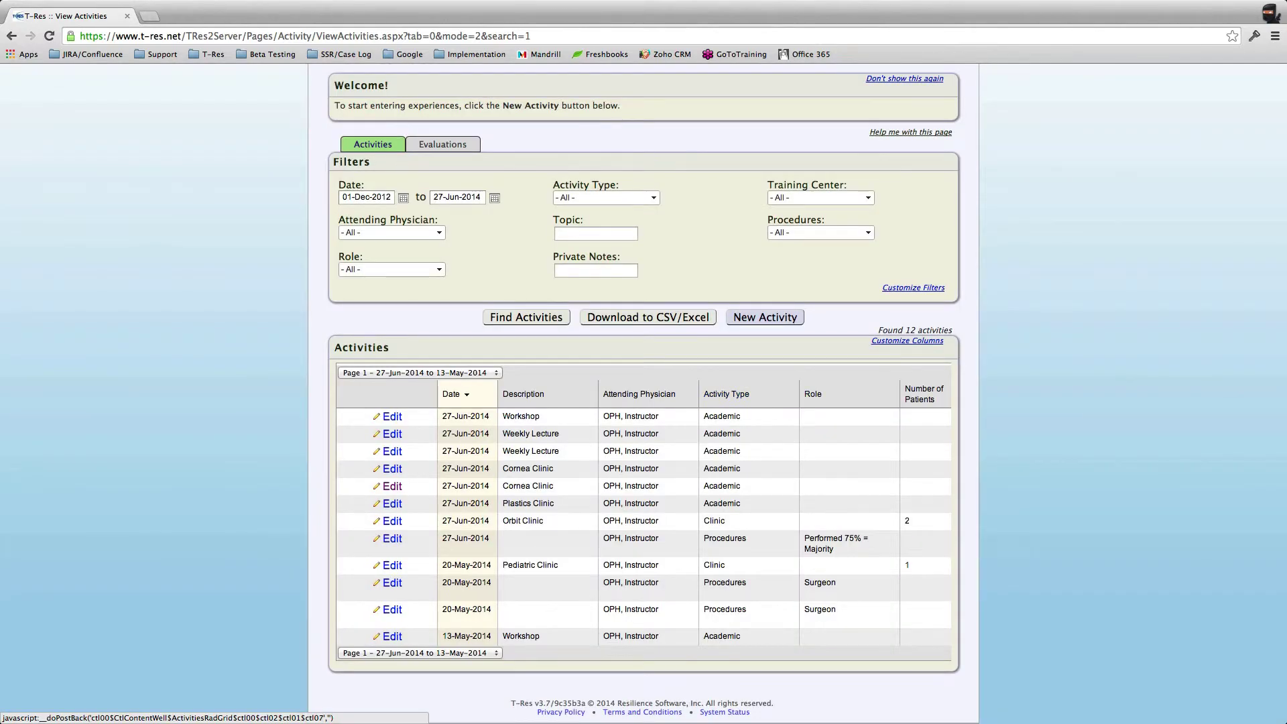
drag(813, 395, 570, 406)
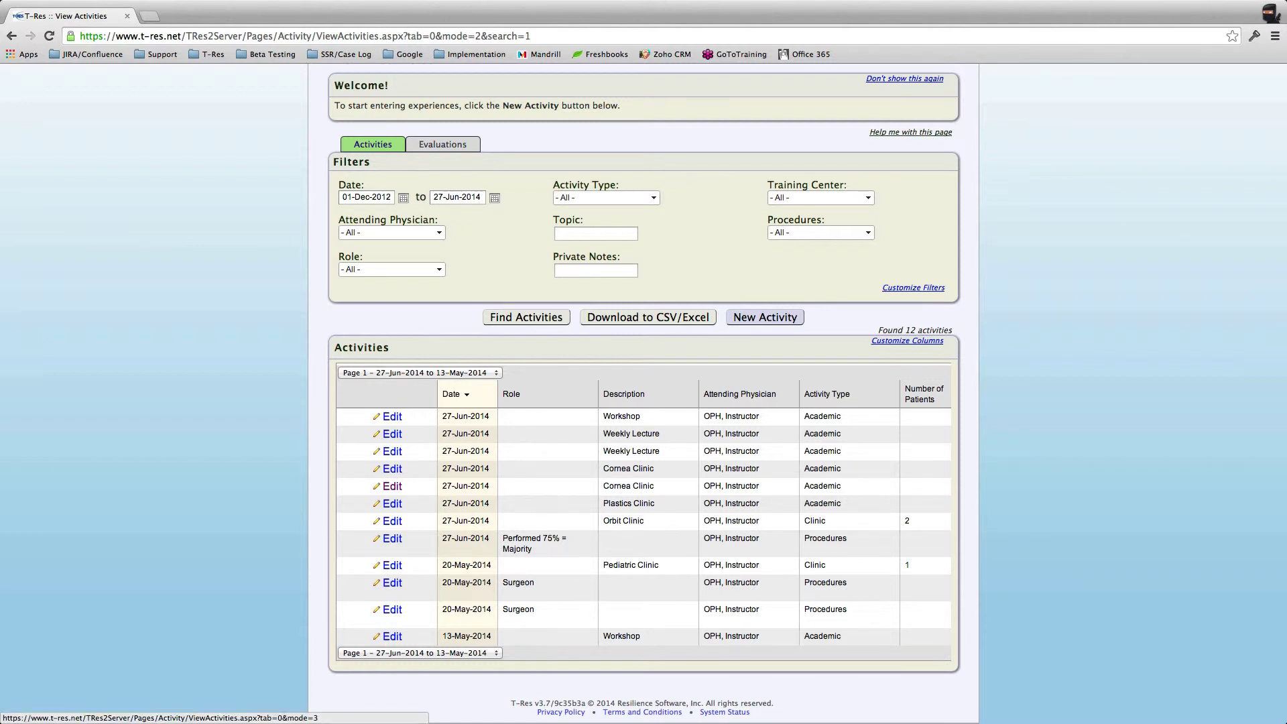
Step: Customize the visible table columns by hiding Number of Patients and Description and moving Role to the end of the list
click(906, 341)
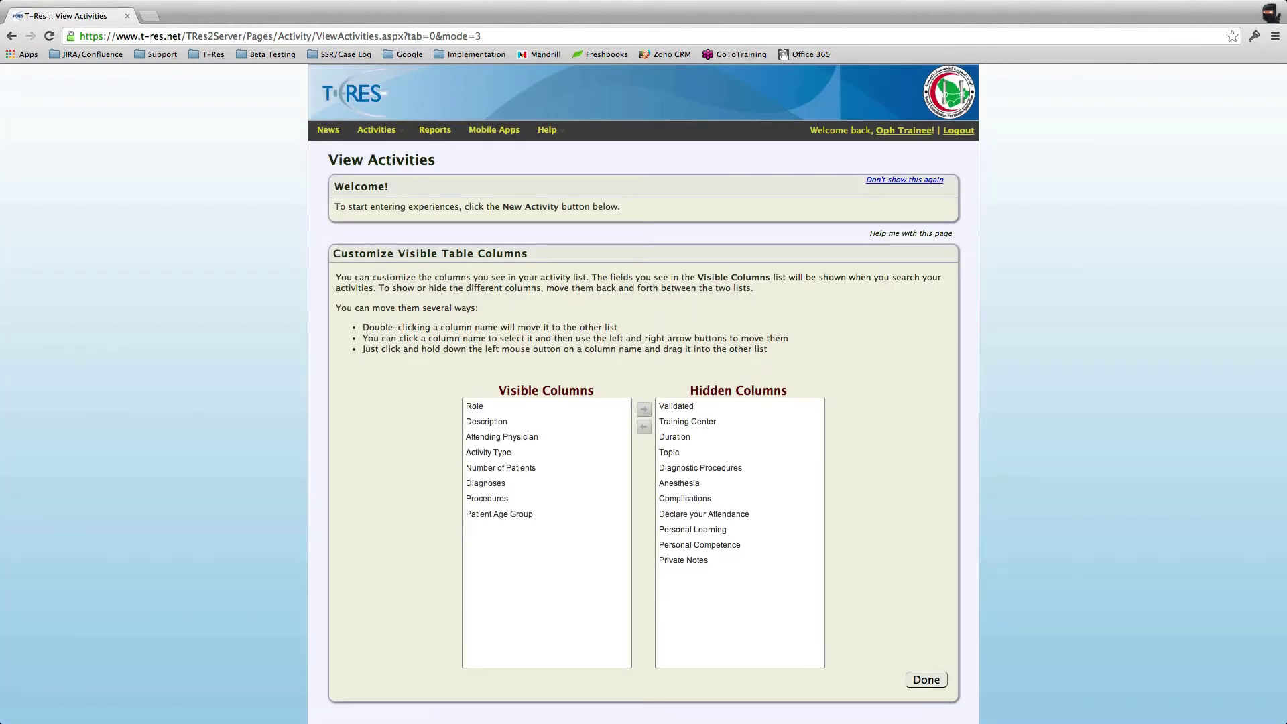
scroll(547, 407, down, 1)
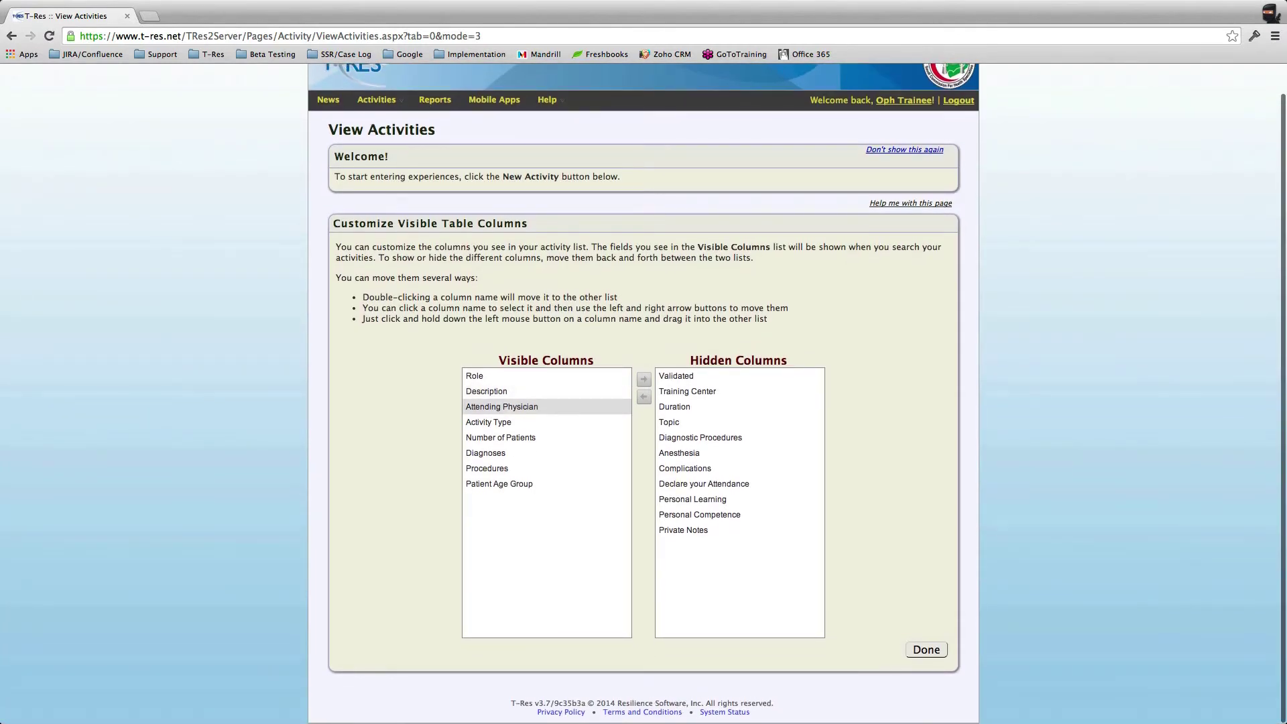
click(509, 422)
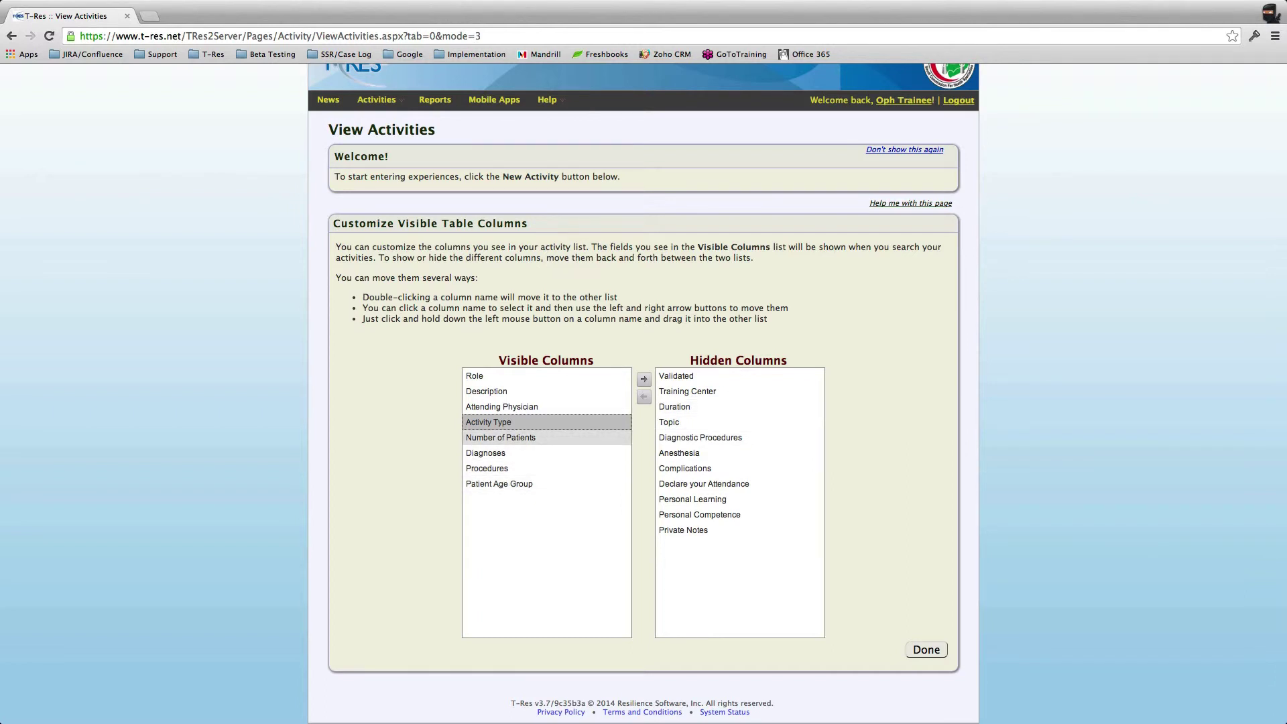
click(501, 437)
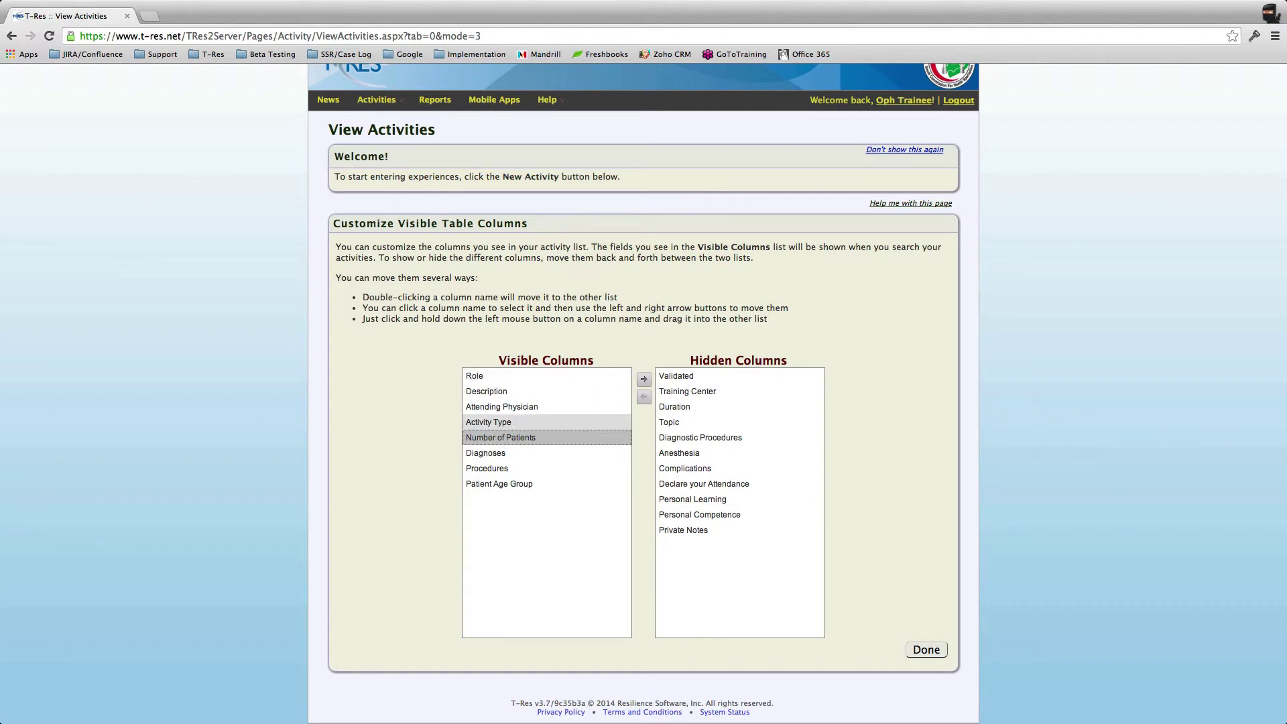
drag(501, 437, 691, 437)
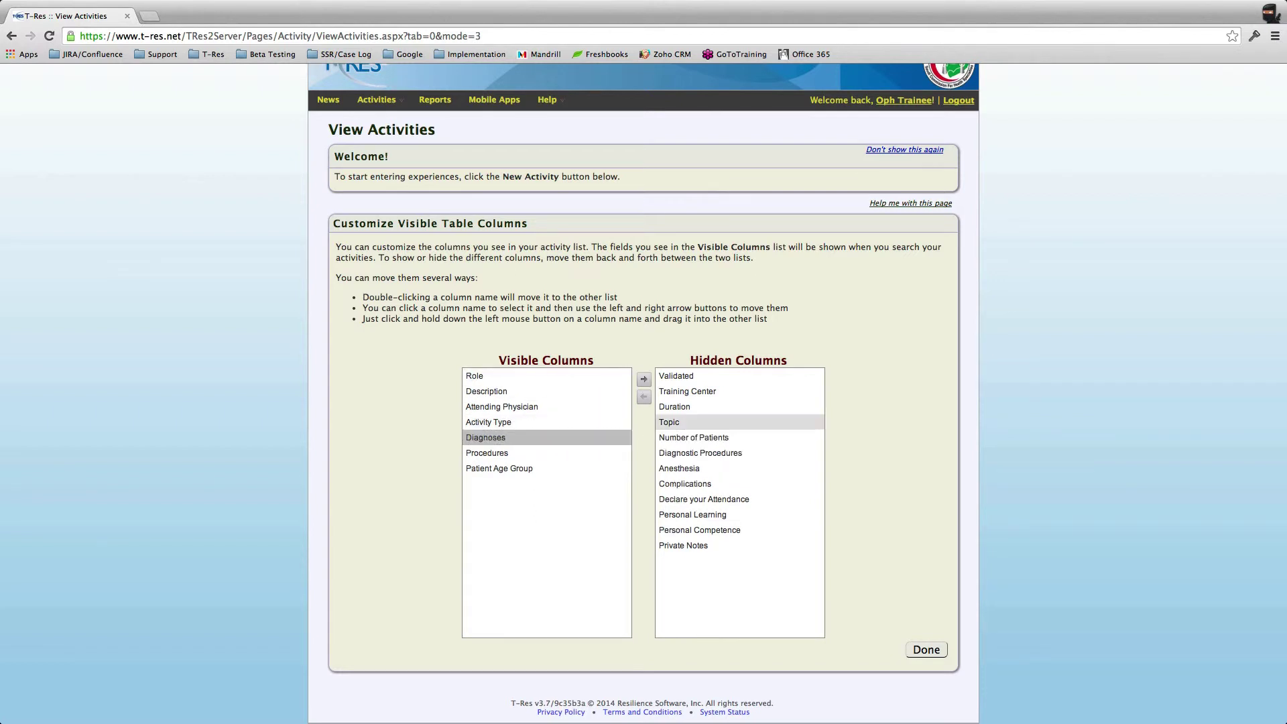
click(499, 468)
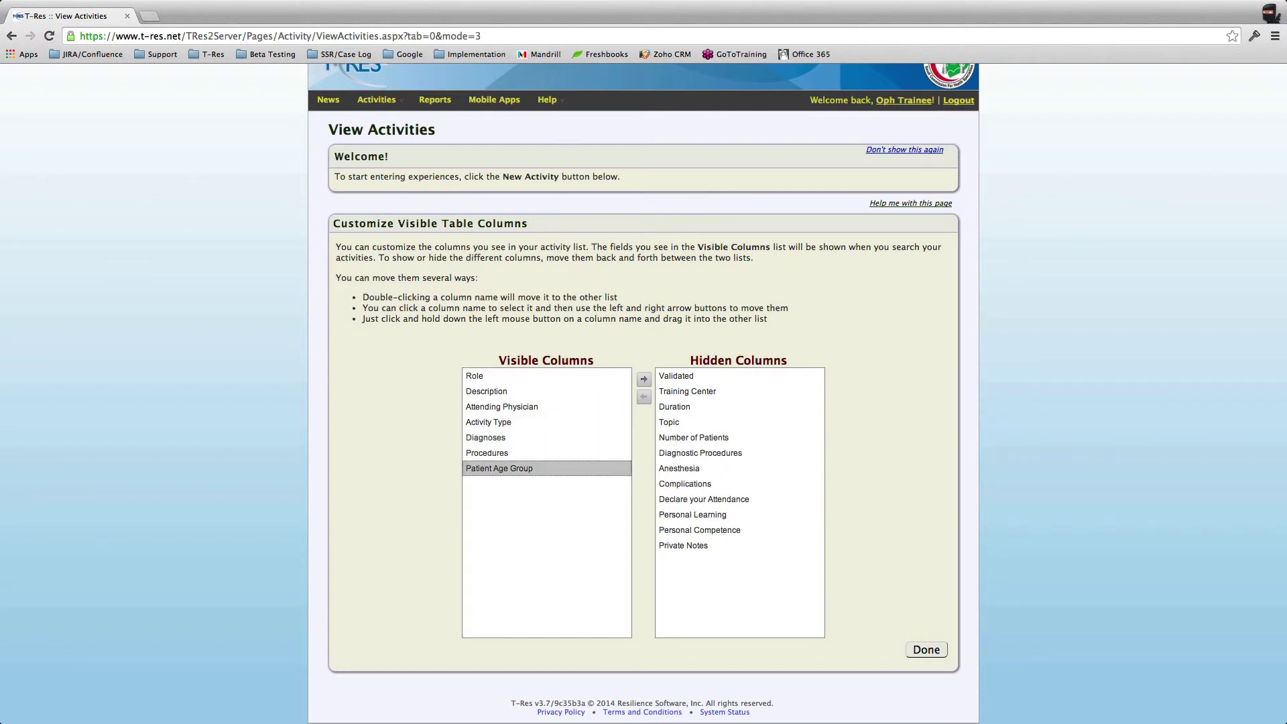
drag(496, 390, 734, 447)
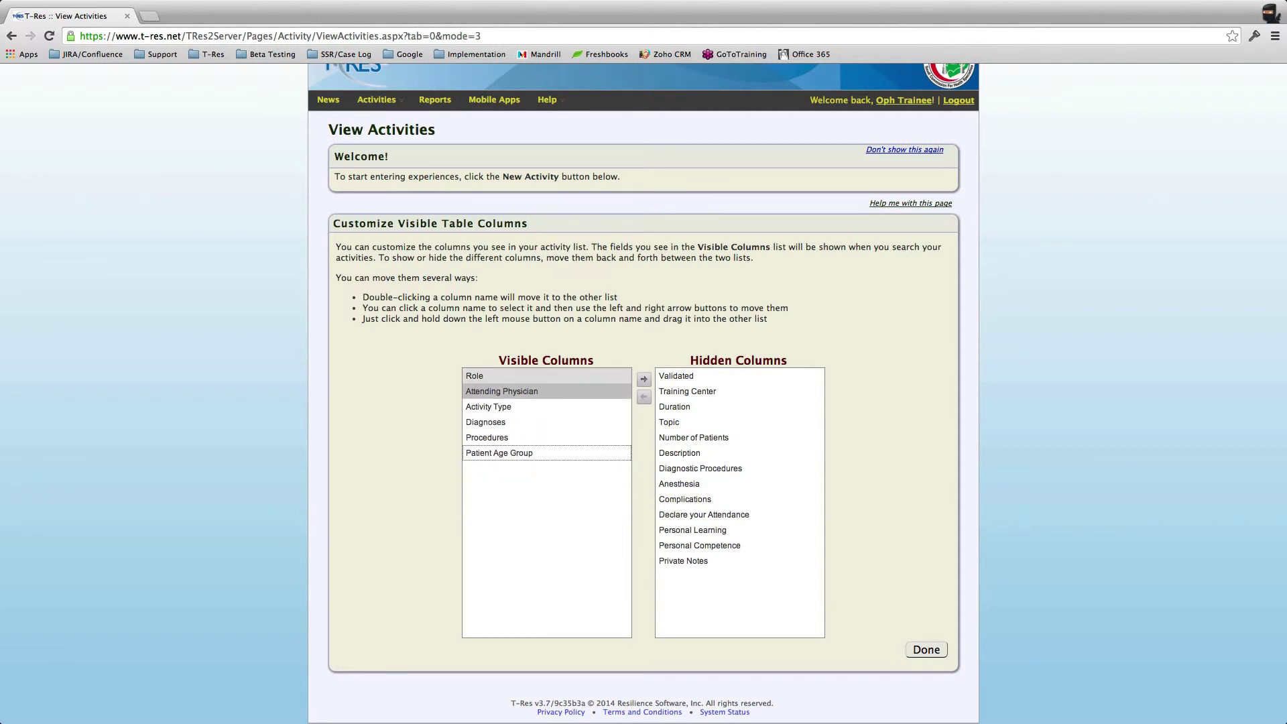
mouse_move(475, 376)
mouse_down()
mouse_move(503, 469)
mouse_move(502, 422)
mouse_move(502, 471)
mouse_move(498, 390)
mouse_move(503, 473)
mouse_up()
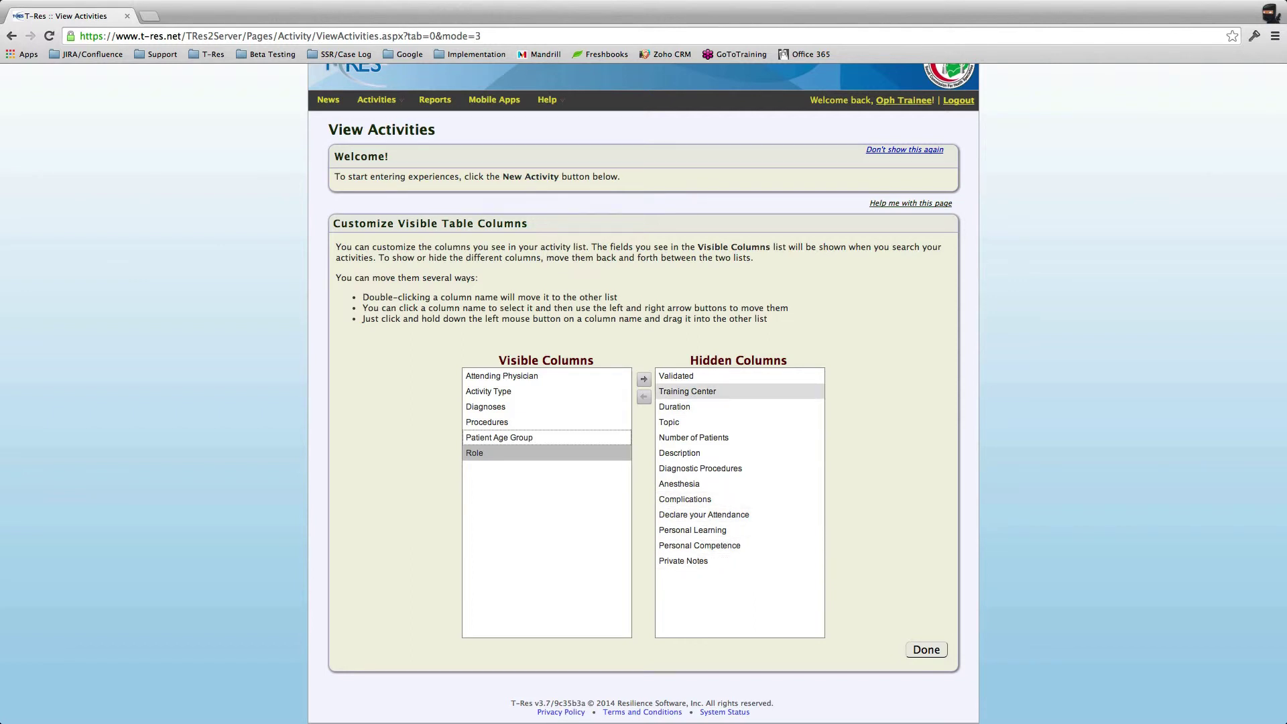
Step: Add Training Center to the visible columns and return it to the hidden columns
click(687, 391)
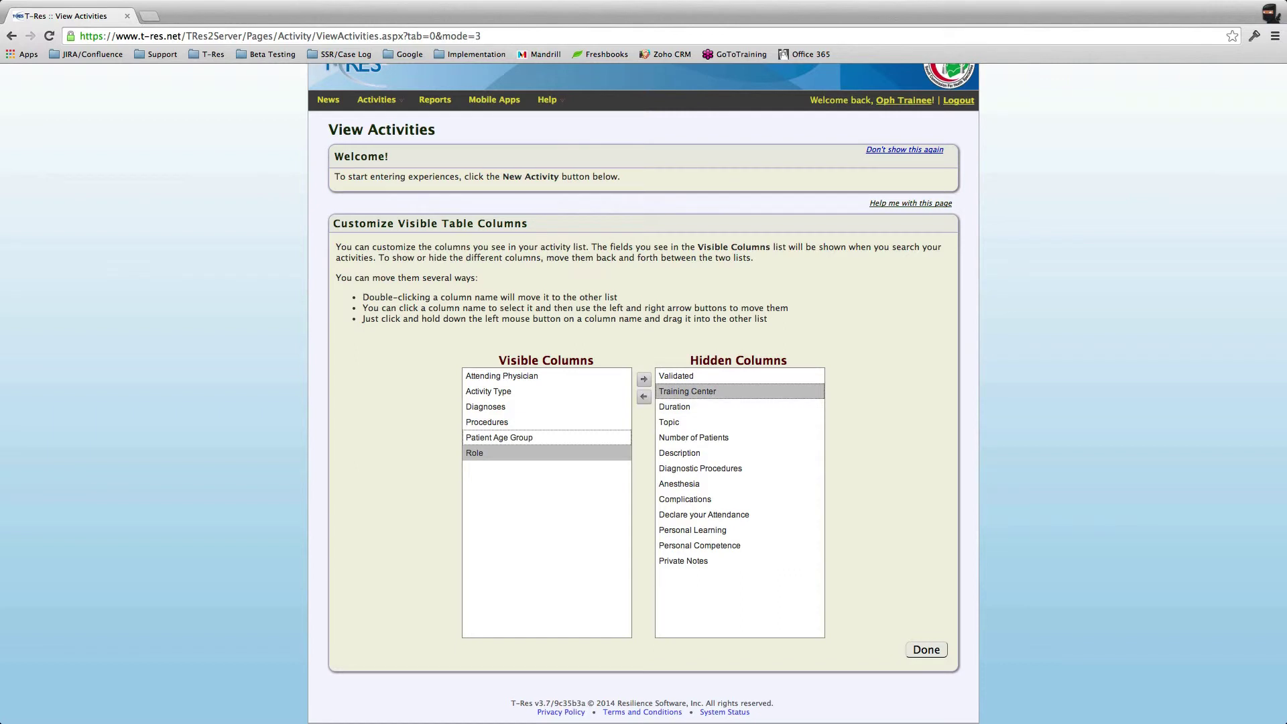
click(643, 396)
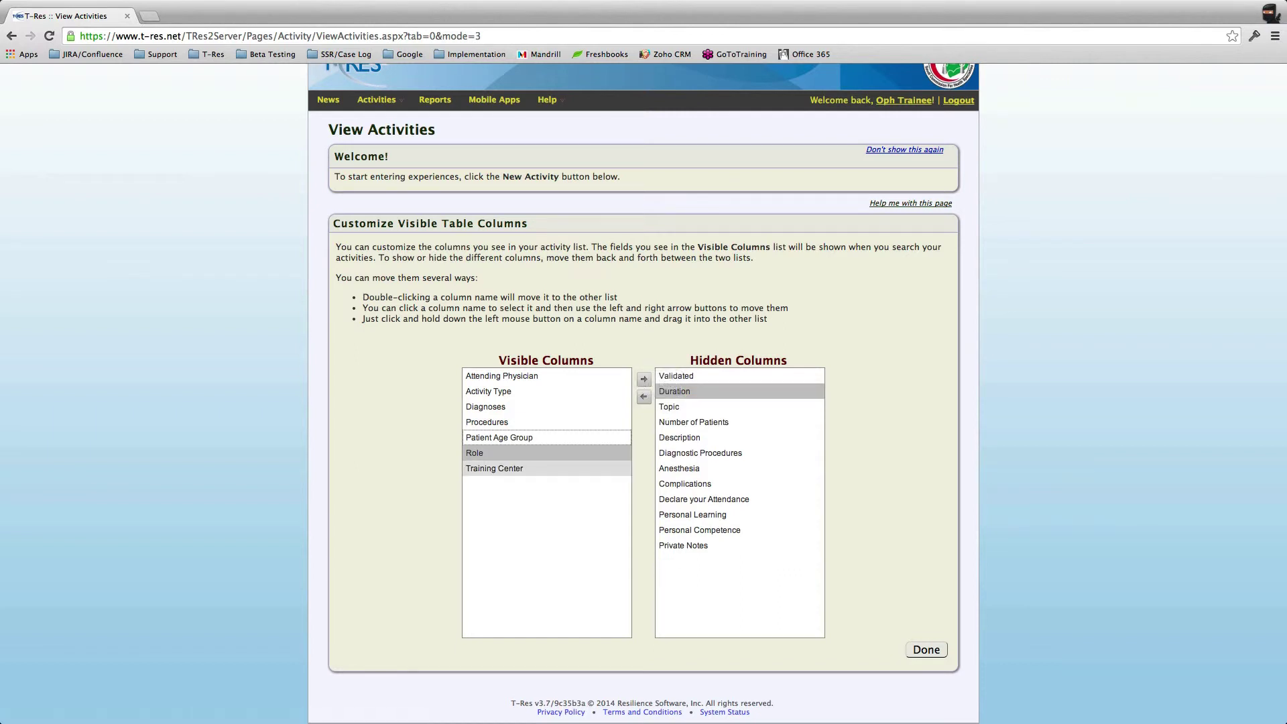
click(509, 467)
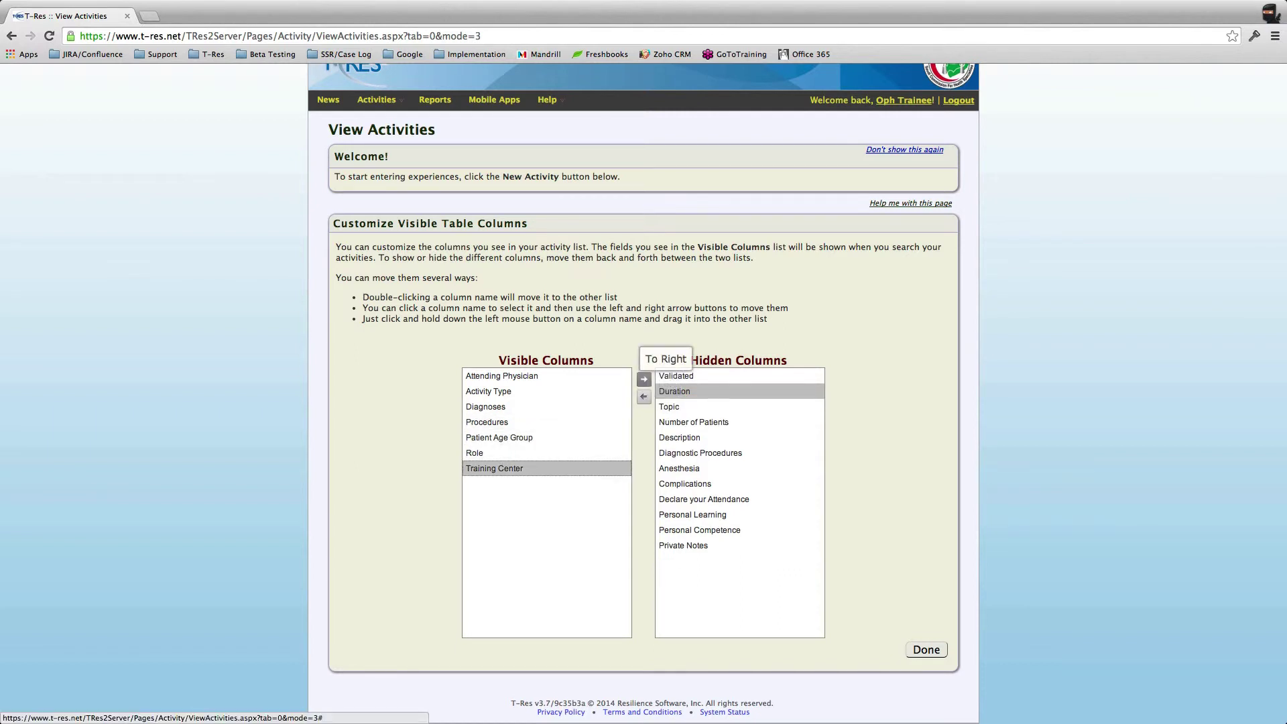
click(644, 379)
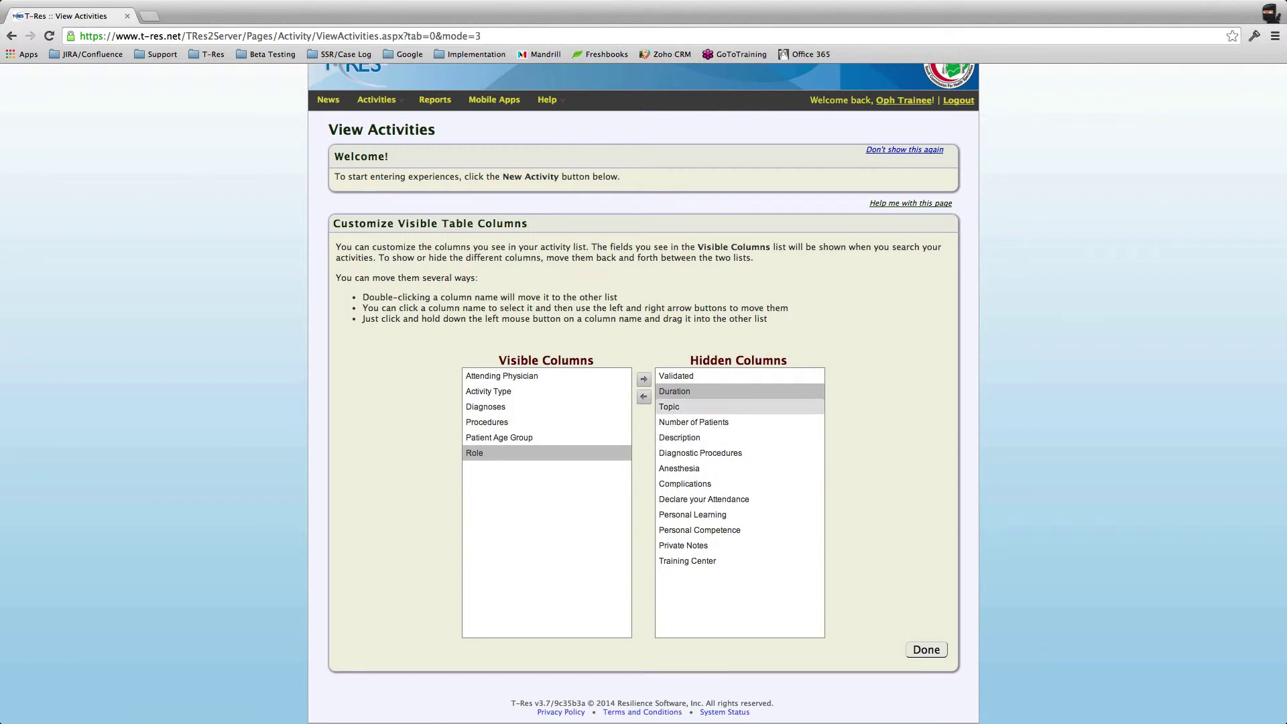
Step: Apply the column customization and examine the full width of the updated activities table
mouse_move(670, 406)
mouse_down()
mouse_move(571, 475)
mouse_move(447, 509)
mouse_move(670, 385)
mouse_move(670, 403)
mouse_up()
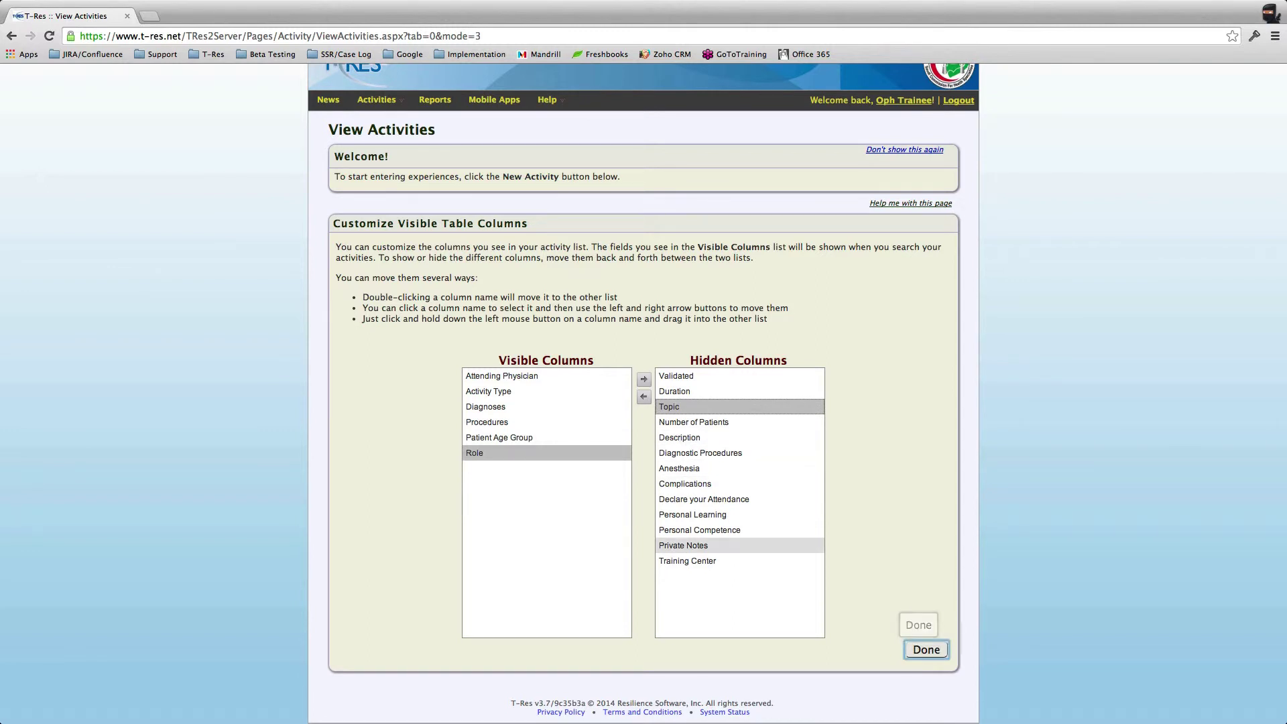
click(926, 650)
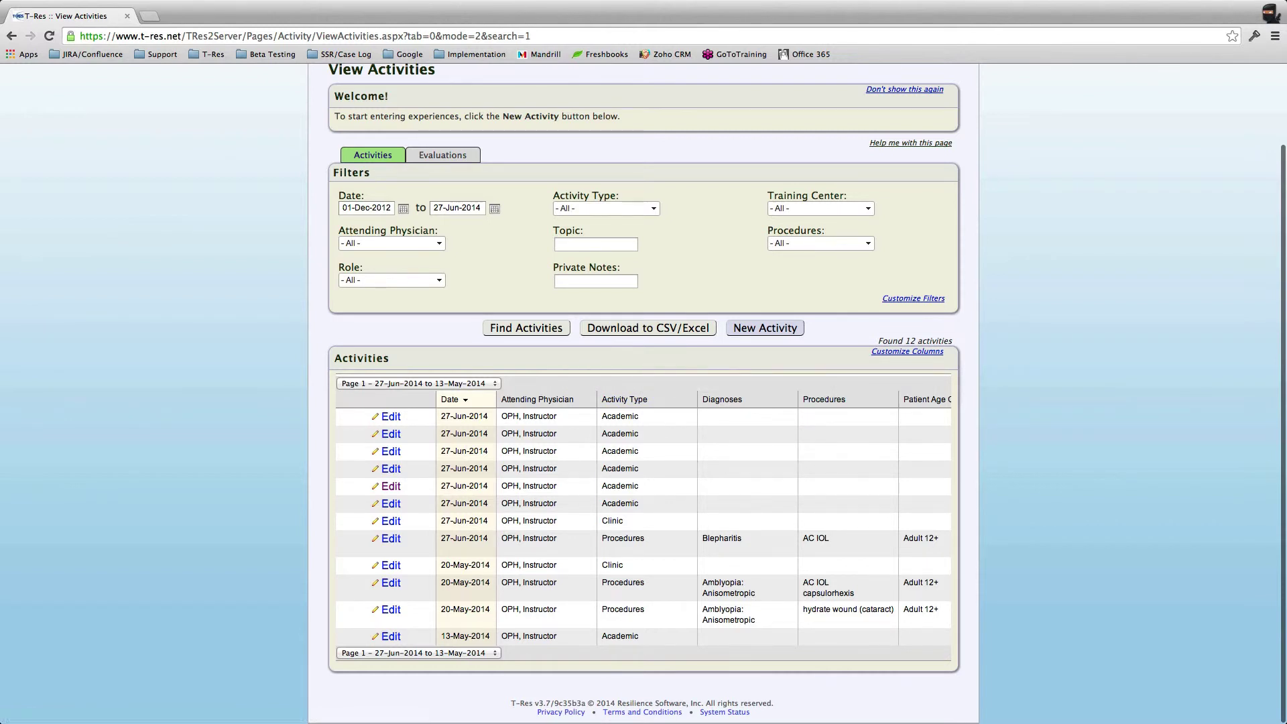
scroll(644, 520, right, 5)
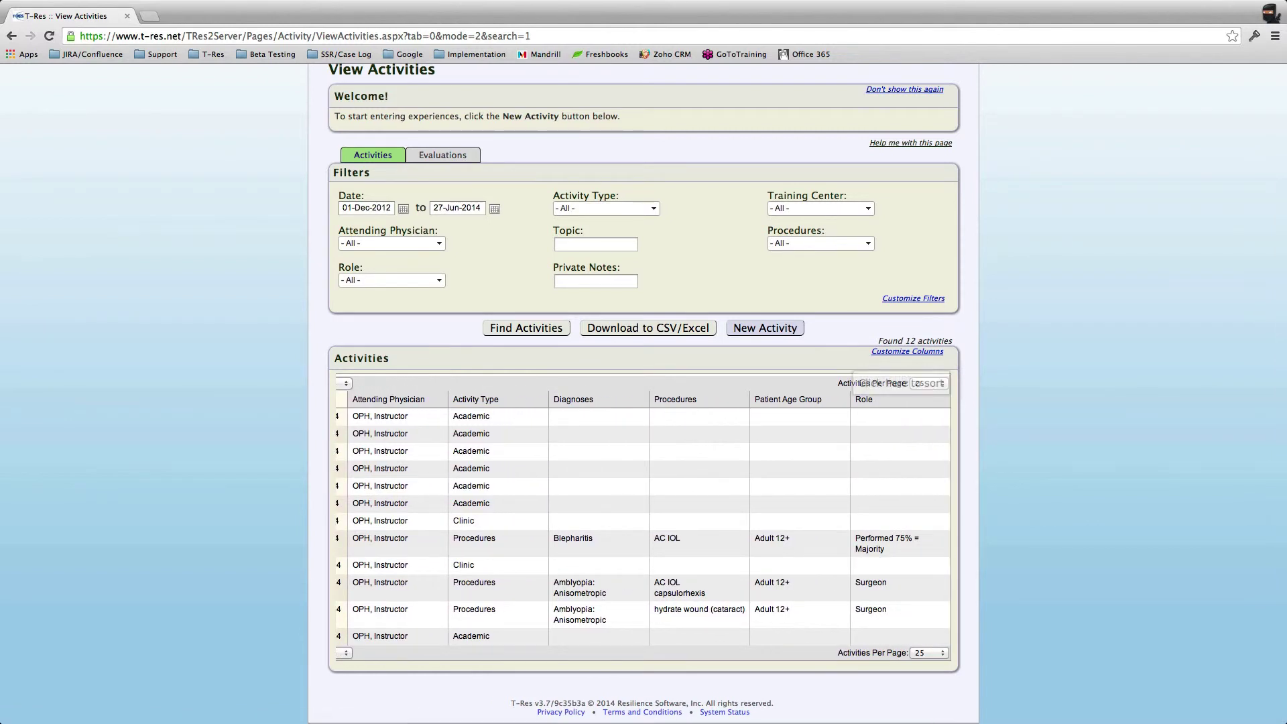
scroll(643, 520, left, 5)
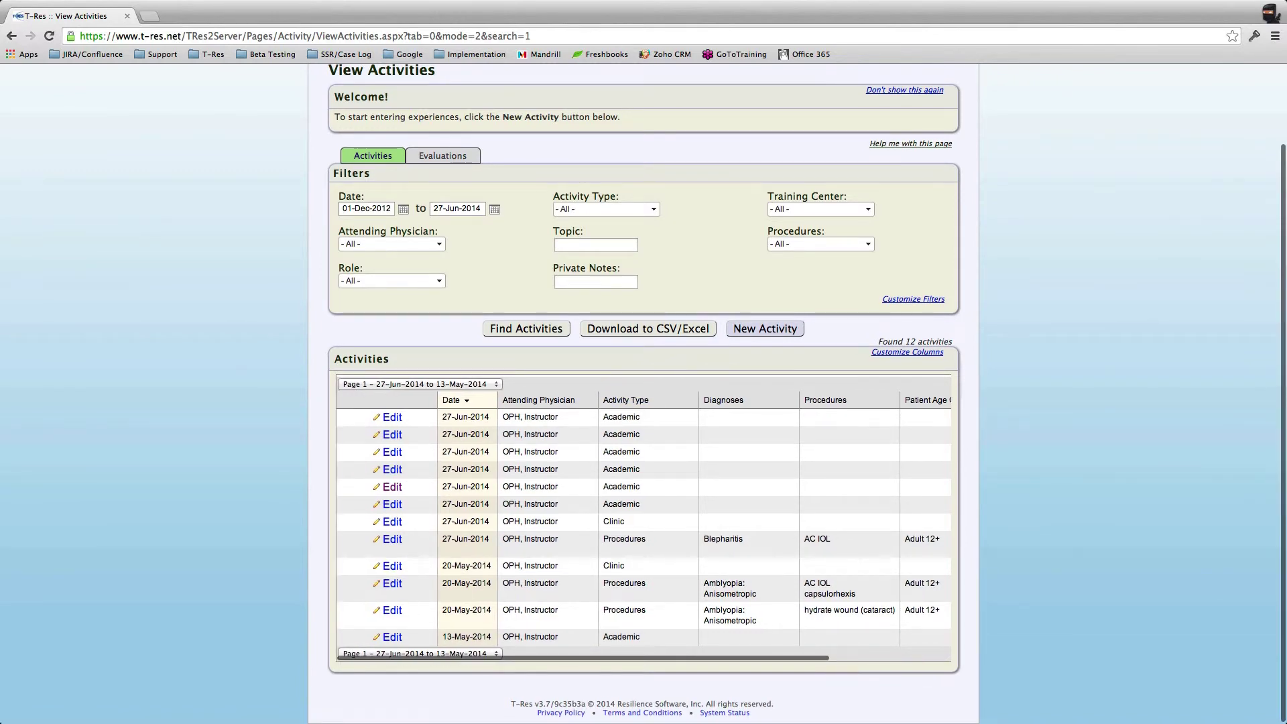
Step: Open the 20-May-2014 procedures activity with hydrate wound (cataract) for editing
scroll(643, 388, up, 1)
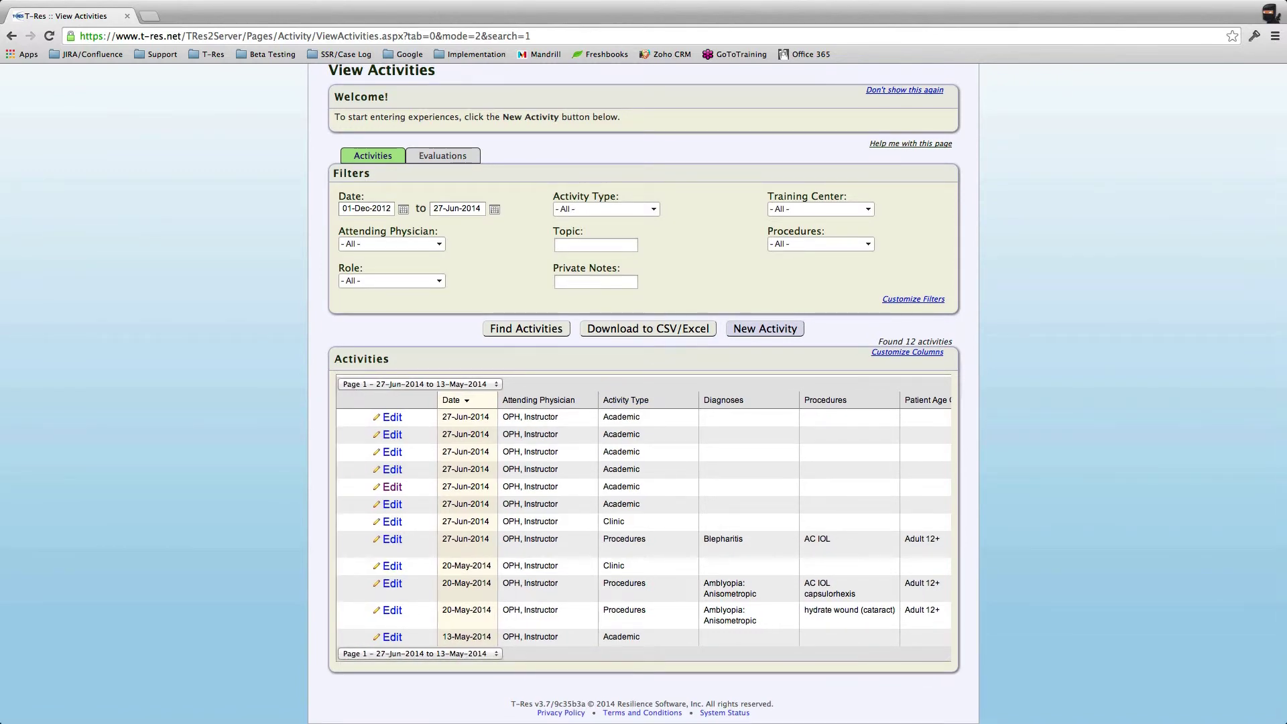
scroll(644, 389, up, 3)
scroll(644, 389, down, 3)
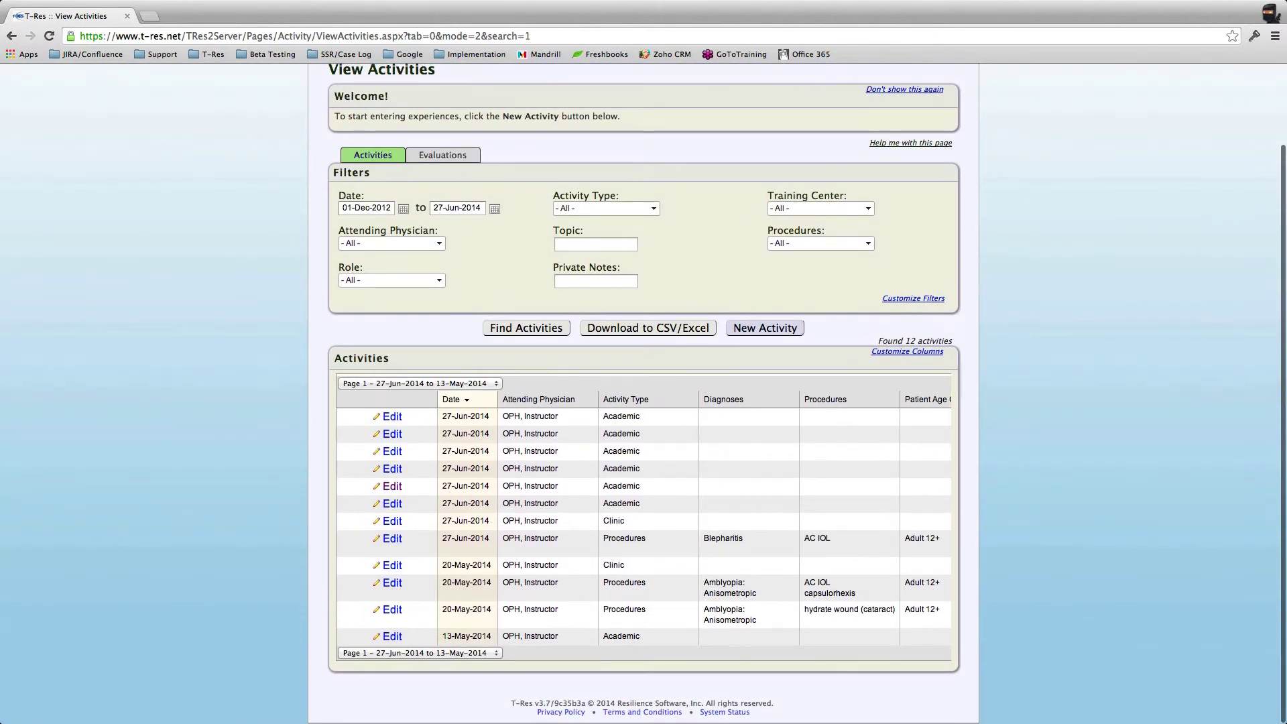
scroll(643, 388, up, 5)
scroll(644, 389, down, 4)
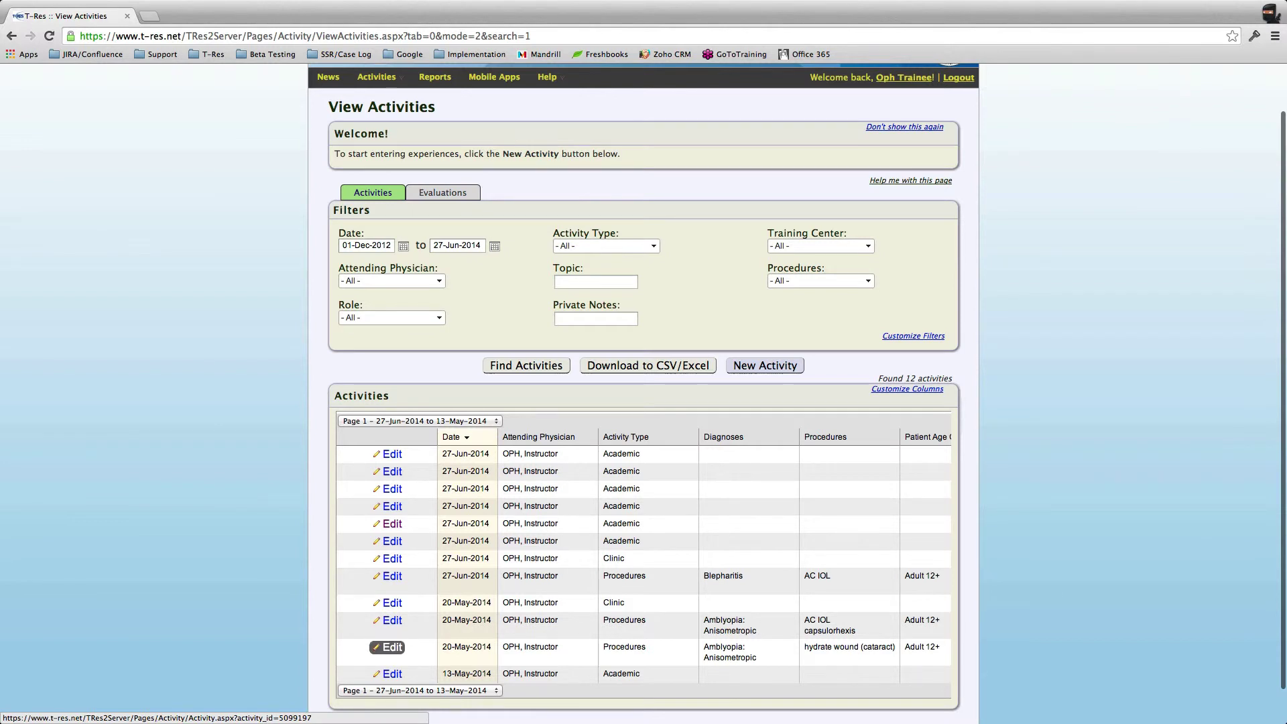
click(389, 646)
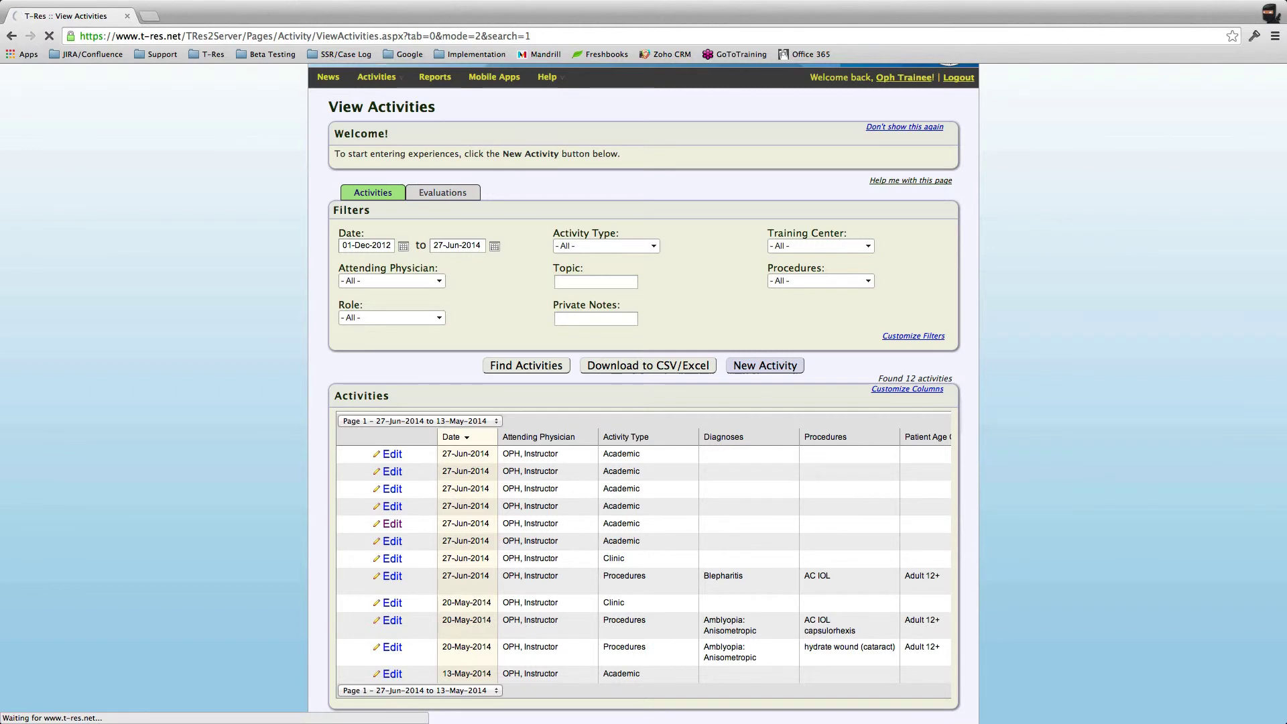
scroll(643, 389, down, 3)
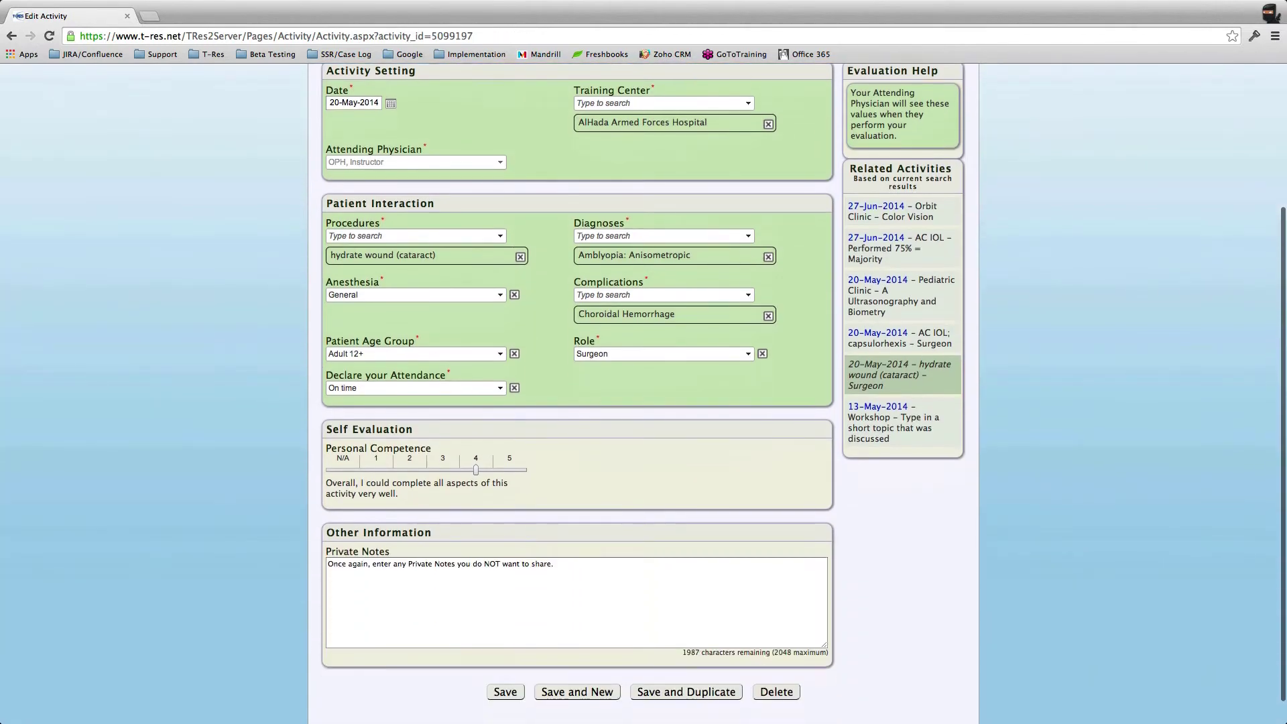
Step: Replace the hydrate wound (cataract) procedure with Bleb Revision from the GLAUCOMA category
scroll(643, 389, up, 3)
click(520, 447)
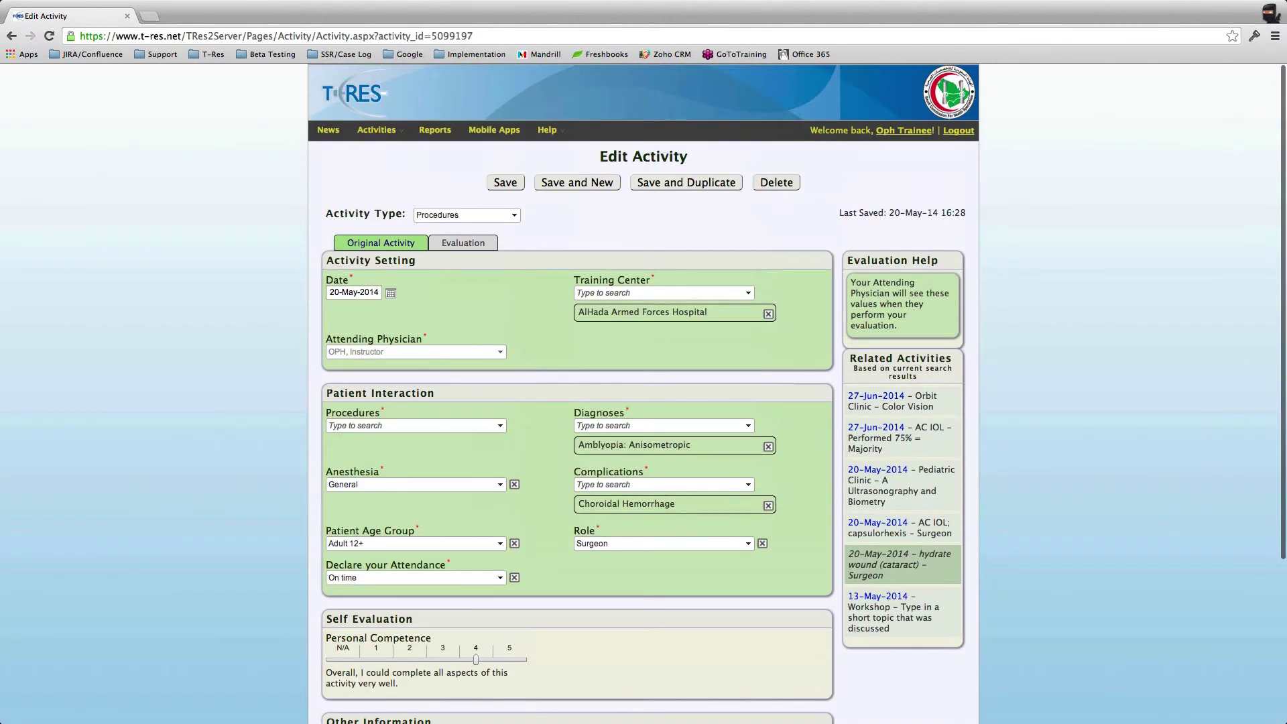
click(500, 426)
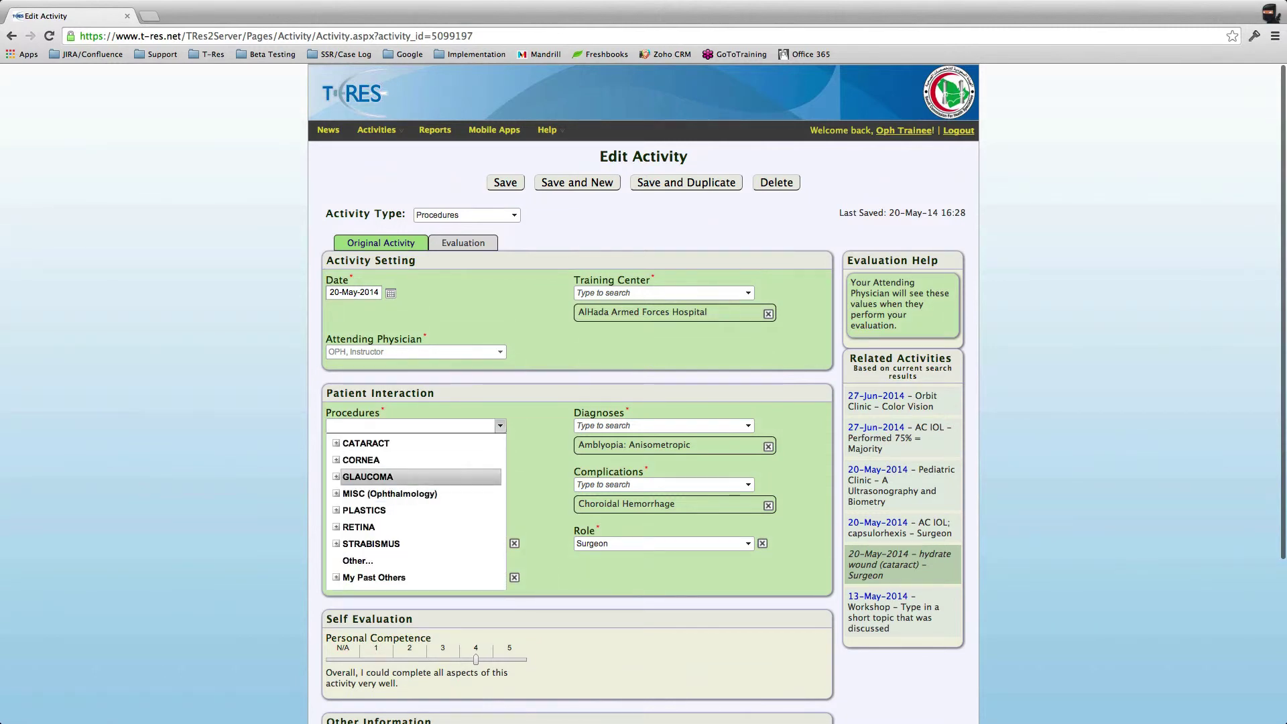
click(367, 476)
click(385, 510)
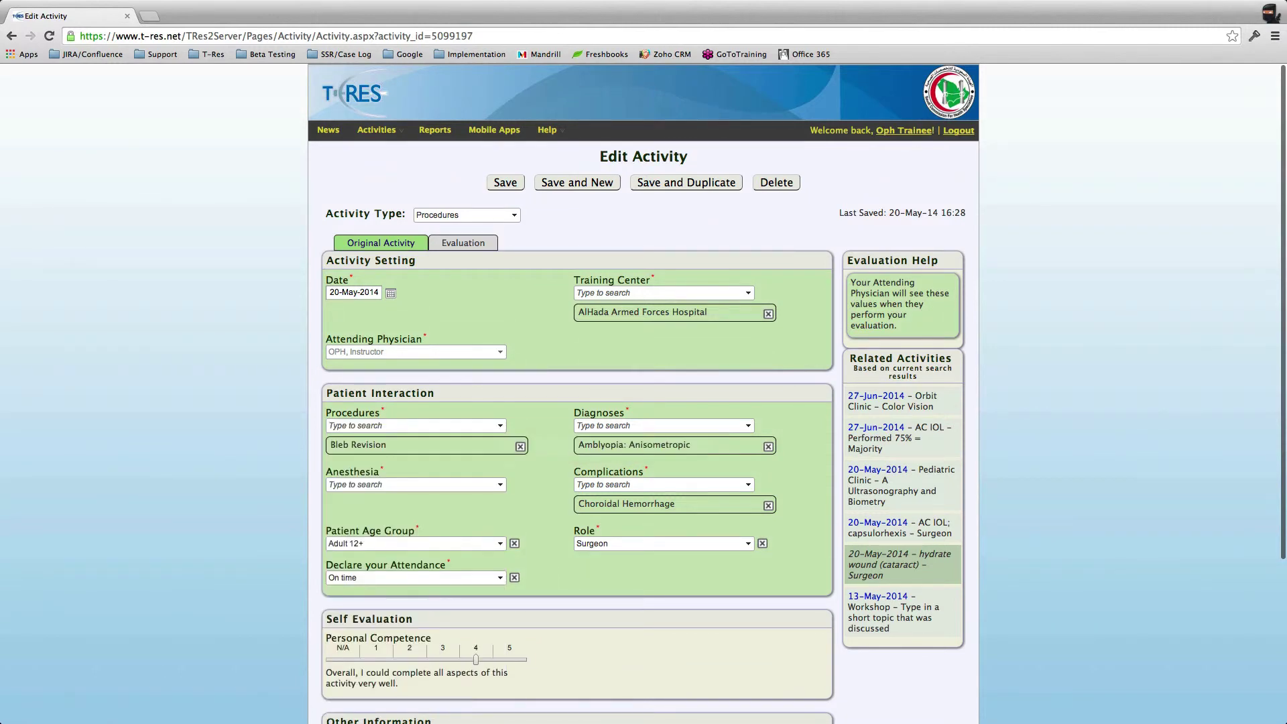
Step: Set the activity's Anesthesia to General and save the edited activity
scroll(385, 510, down, 1)
scroll(644, 402, down, 2)
scroll(644, 402, up, 3)
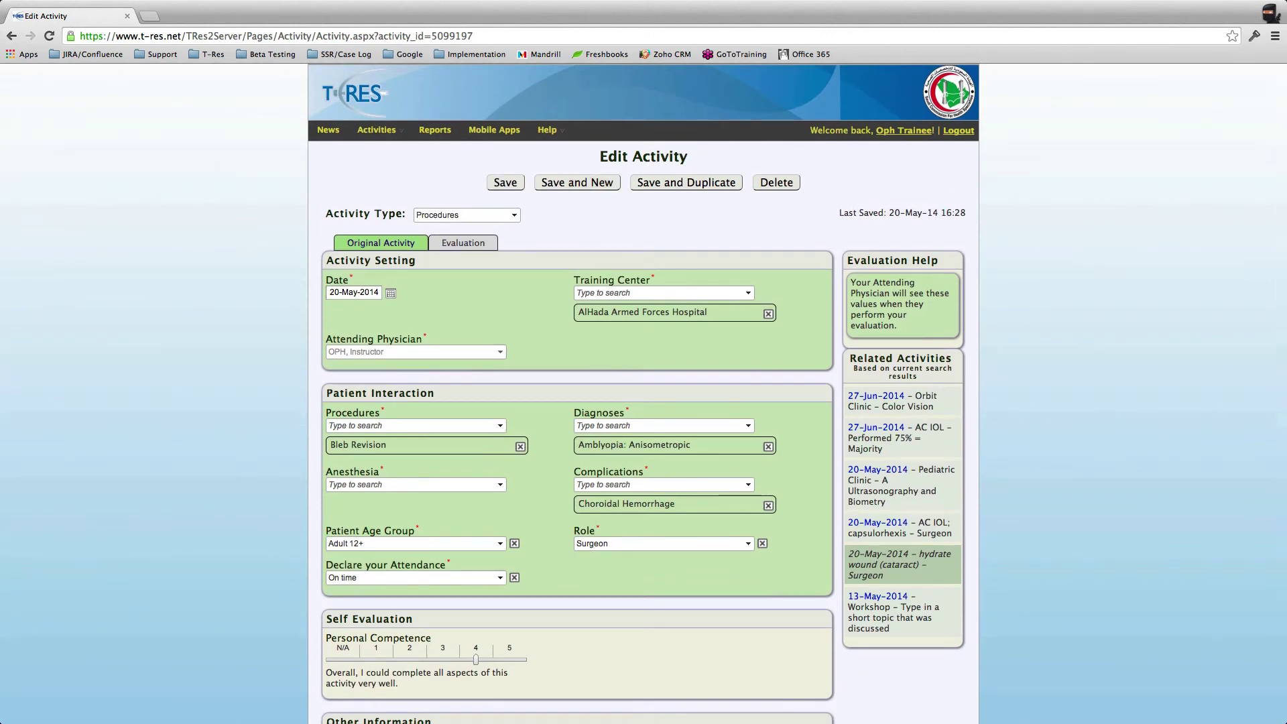
mouse_move(463, 244)
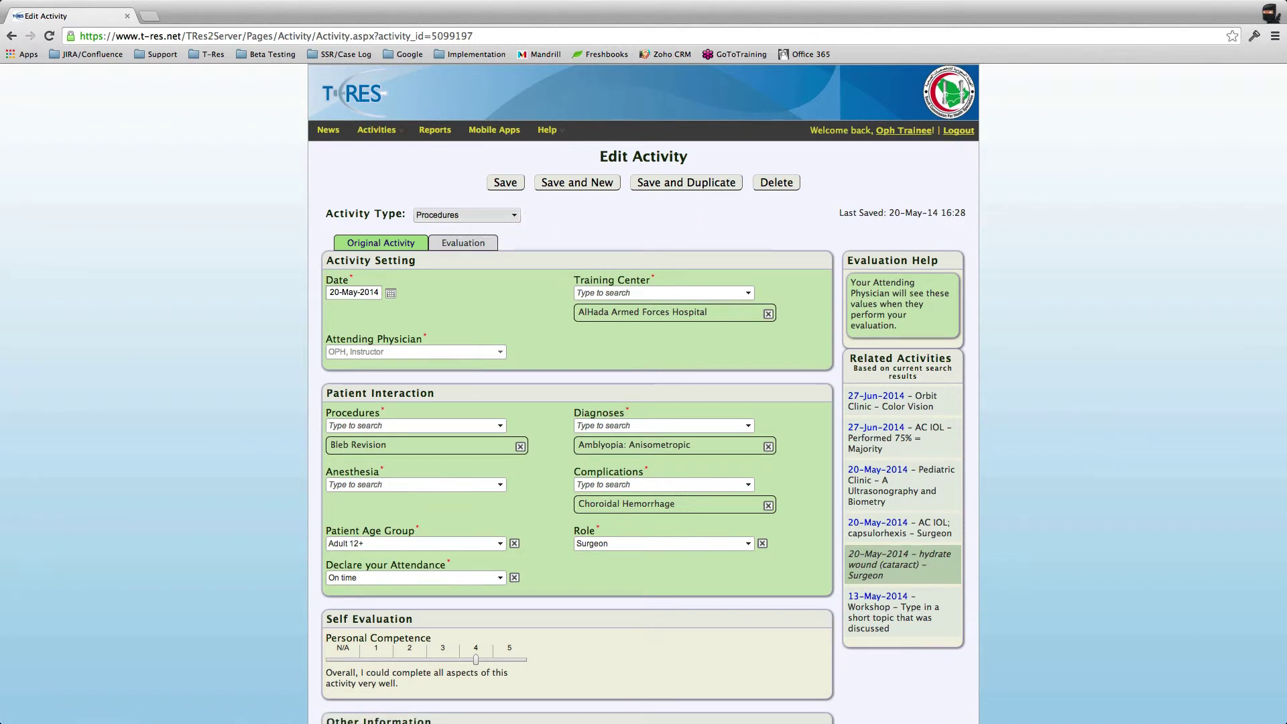
click(506, 182)
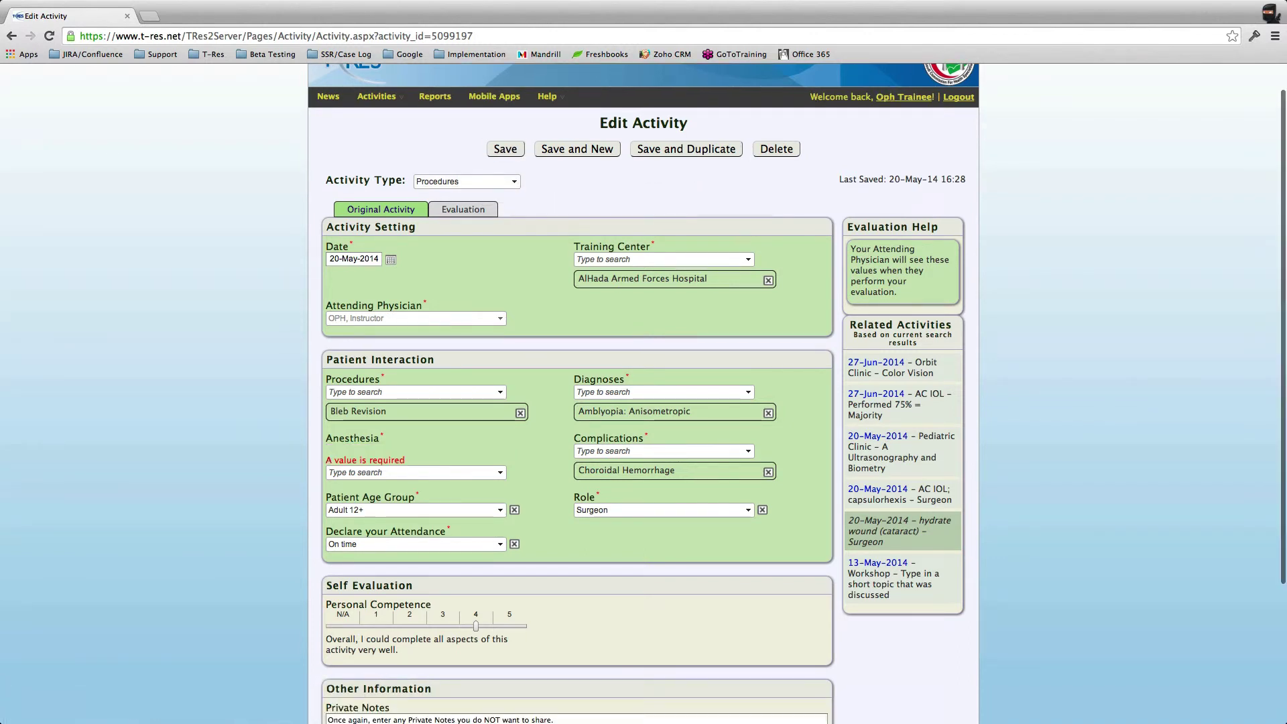
click(412, 472)
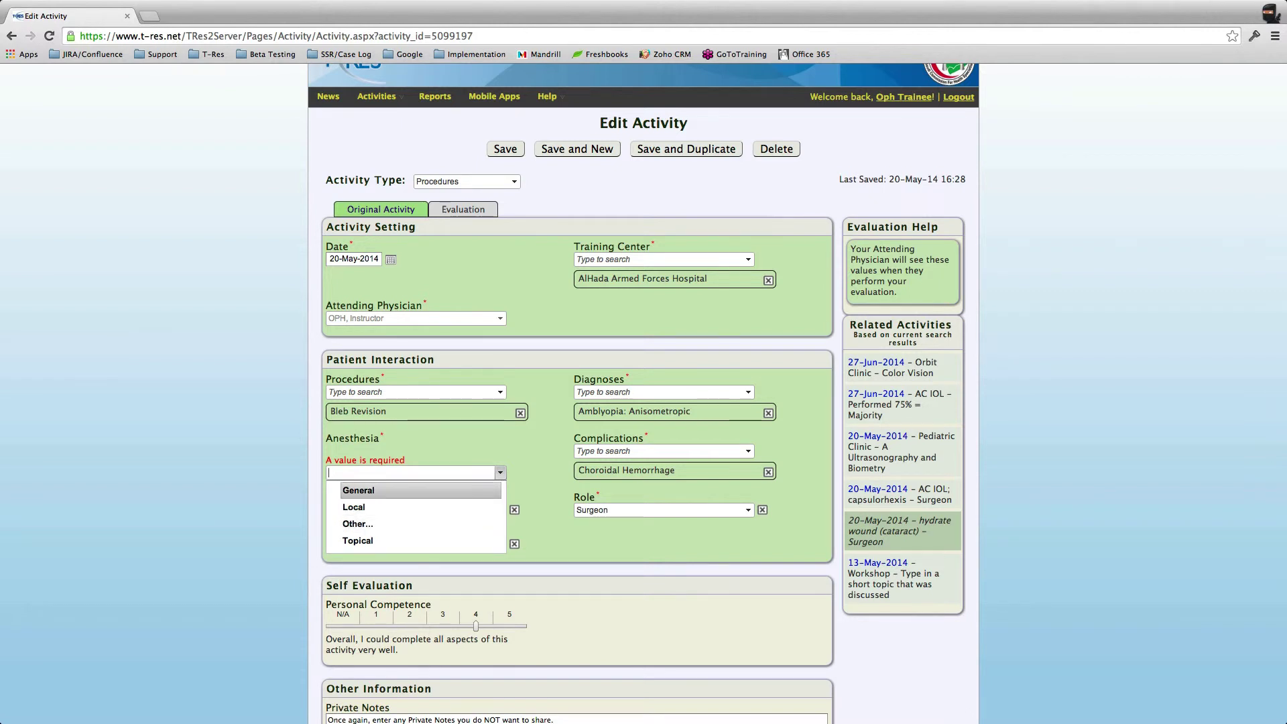
key(Return)
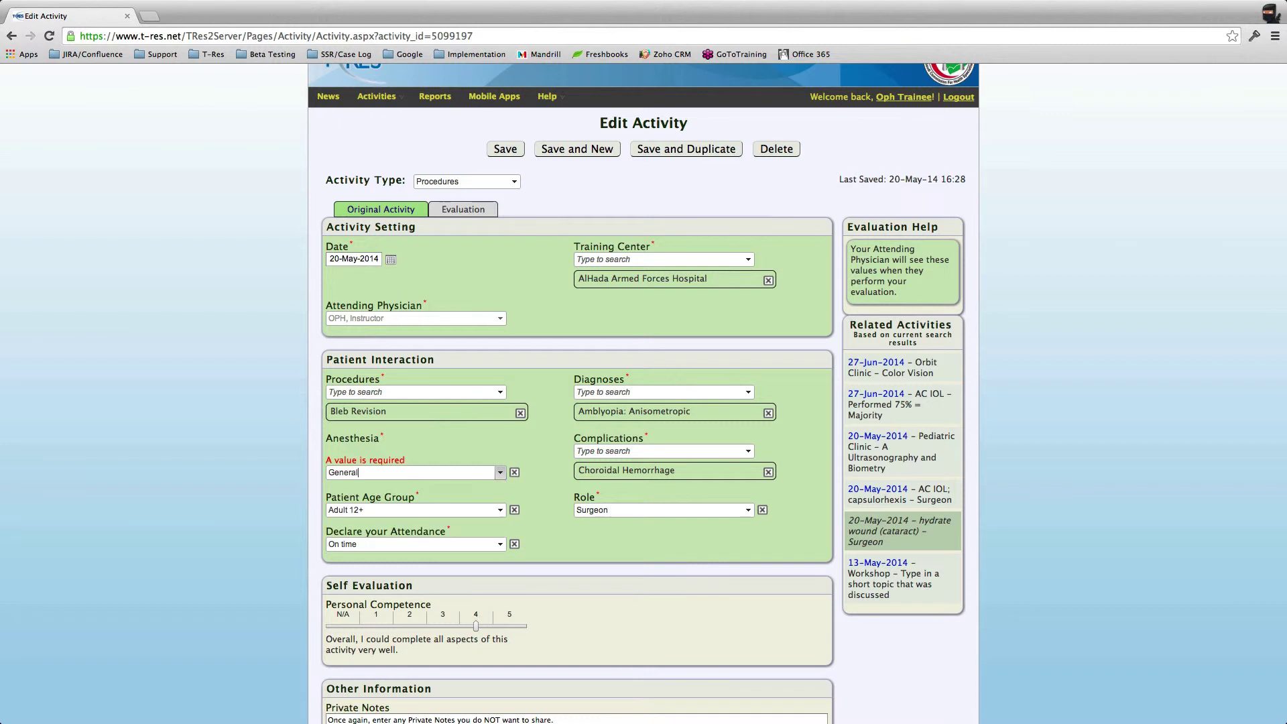
click(505, 149)
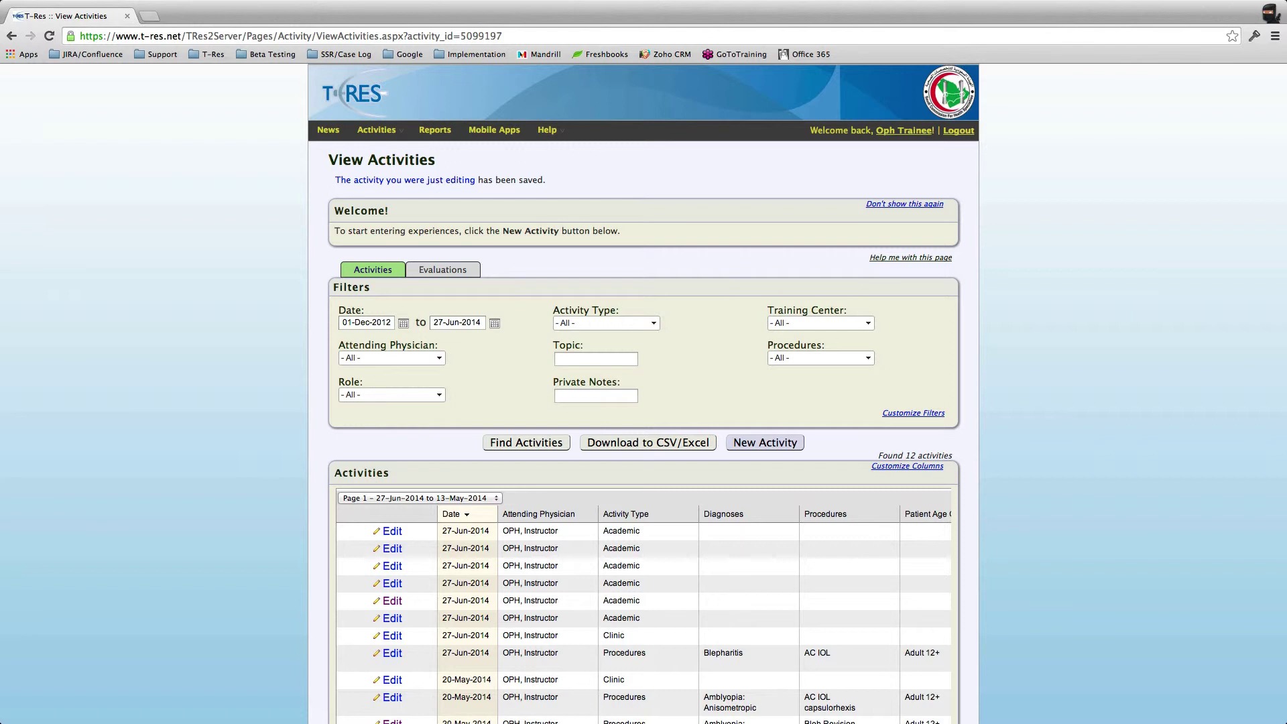
Step: Review the activities list, including the updated 20-May-2014 Bleb Revision entry
scroll(643, 403, down, 4)
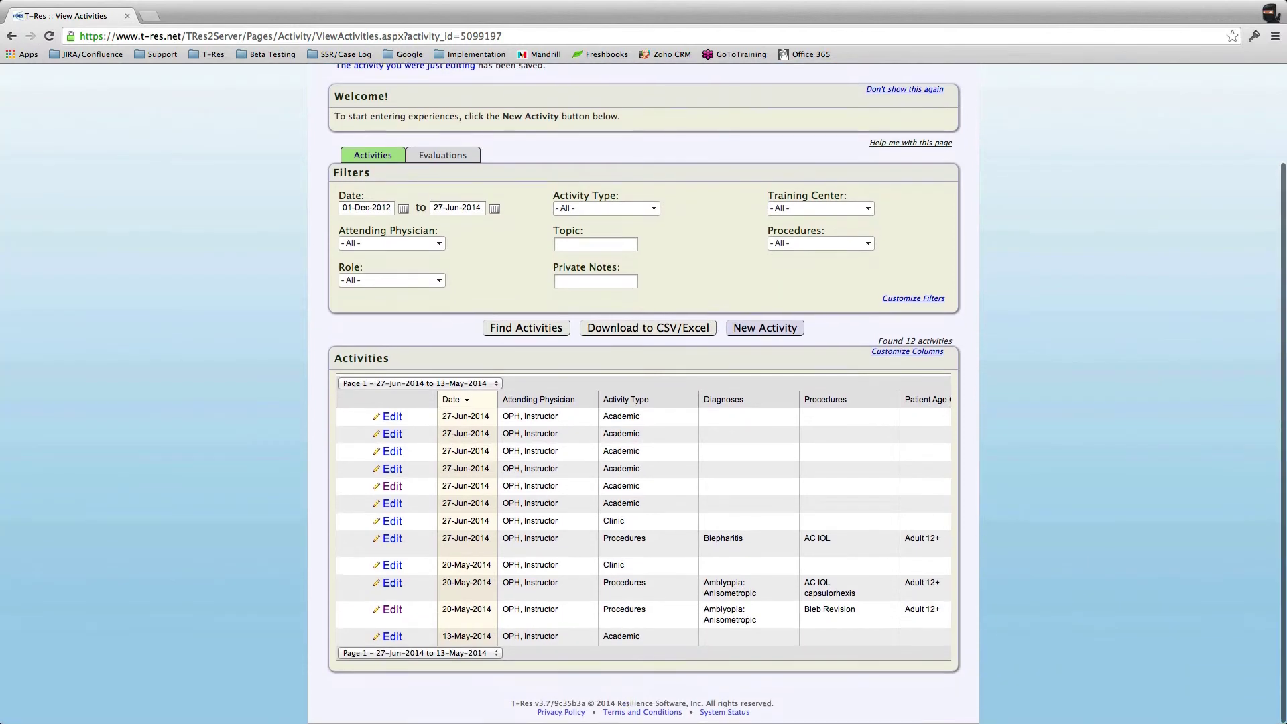
scroll(643, 402, up, 4)
scroll(643, 402, down, 4)
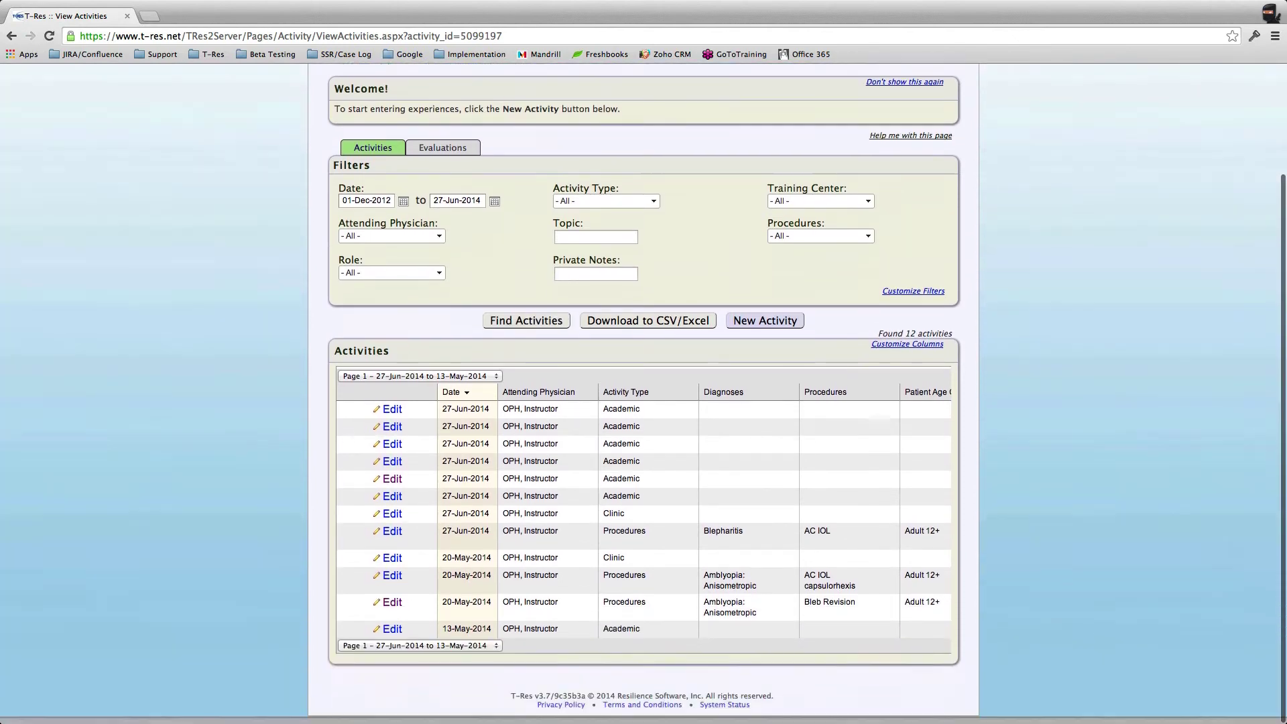
scroll(644, 402, up, 4)
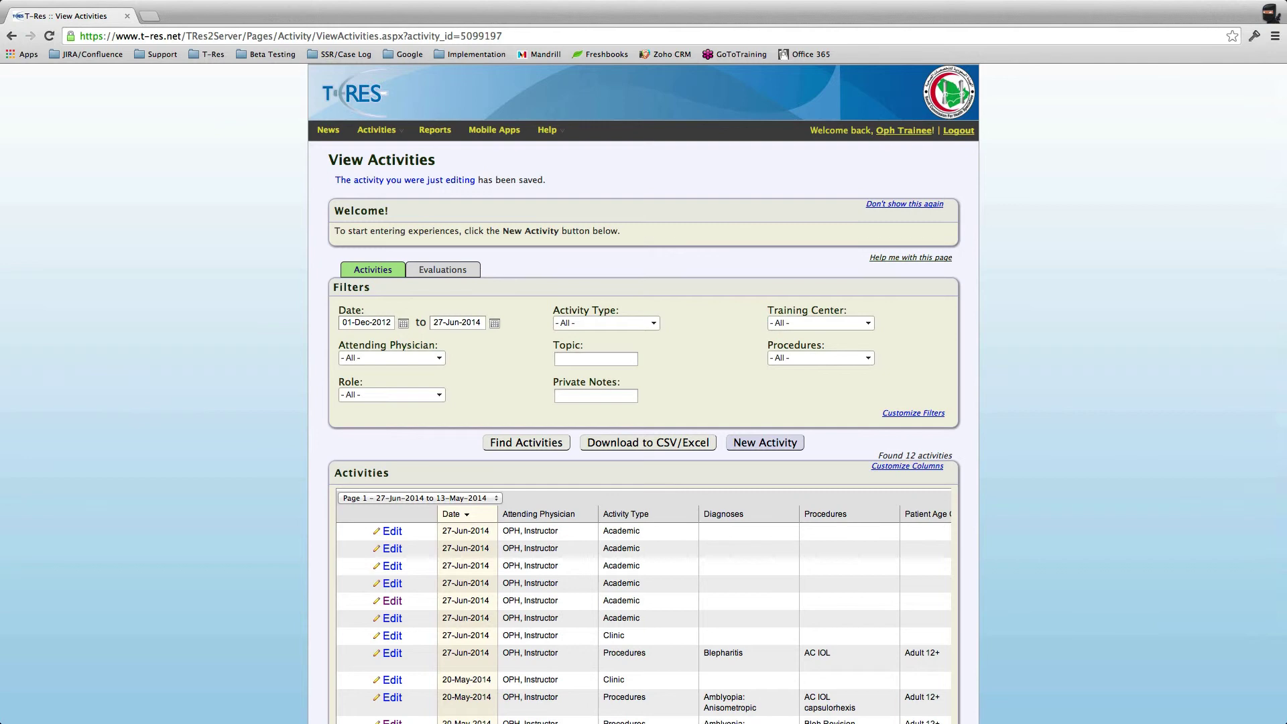
scroll(644, 402, down, 5)
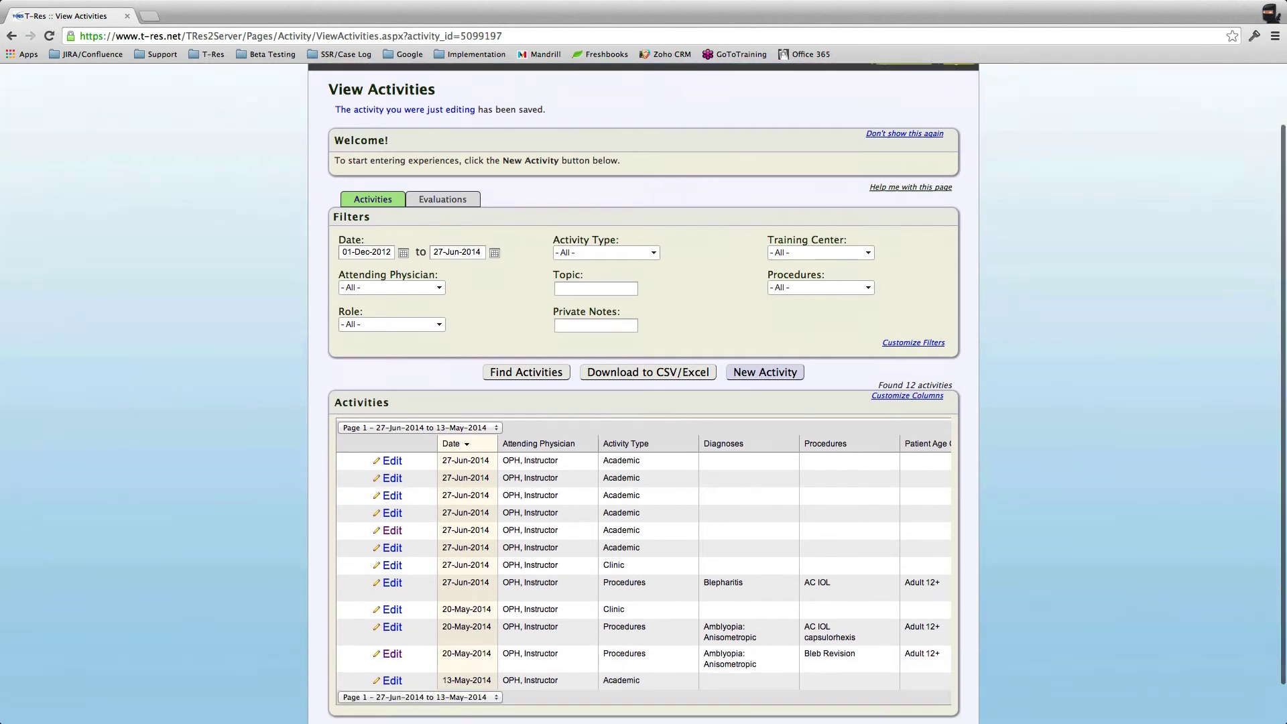
scroll(644, 402, up, 5)
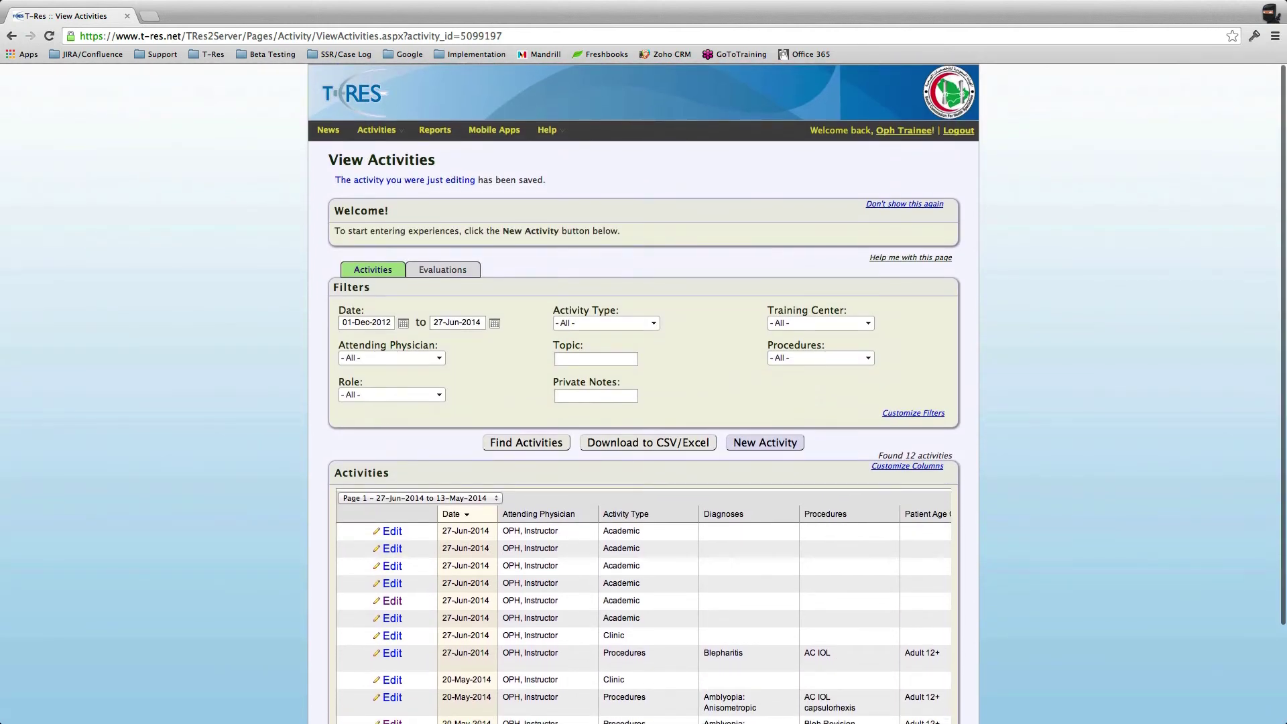
Step: Examine the evaluation status of the logged activities in the evaluations list, and return to the activities list
click(443, 270)
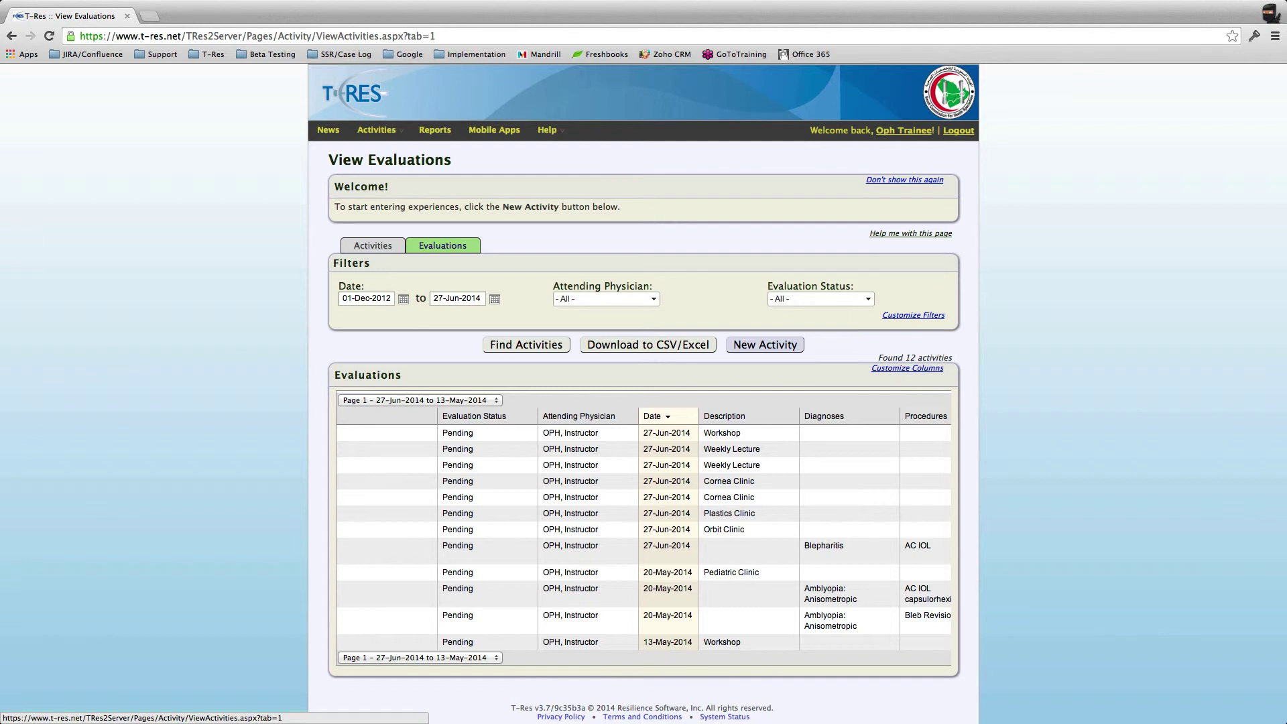
scroll(644, 388, down, 1)
scroll(643, 389, up, 1)
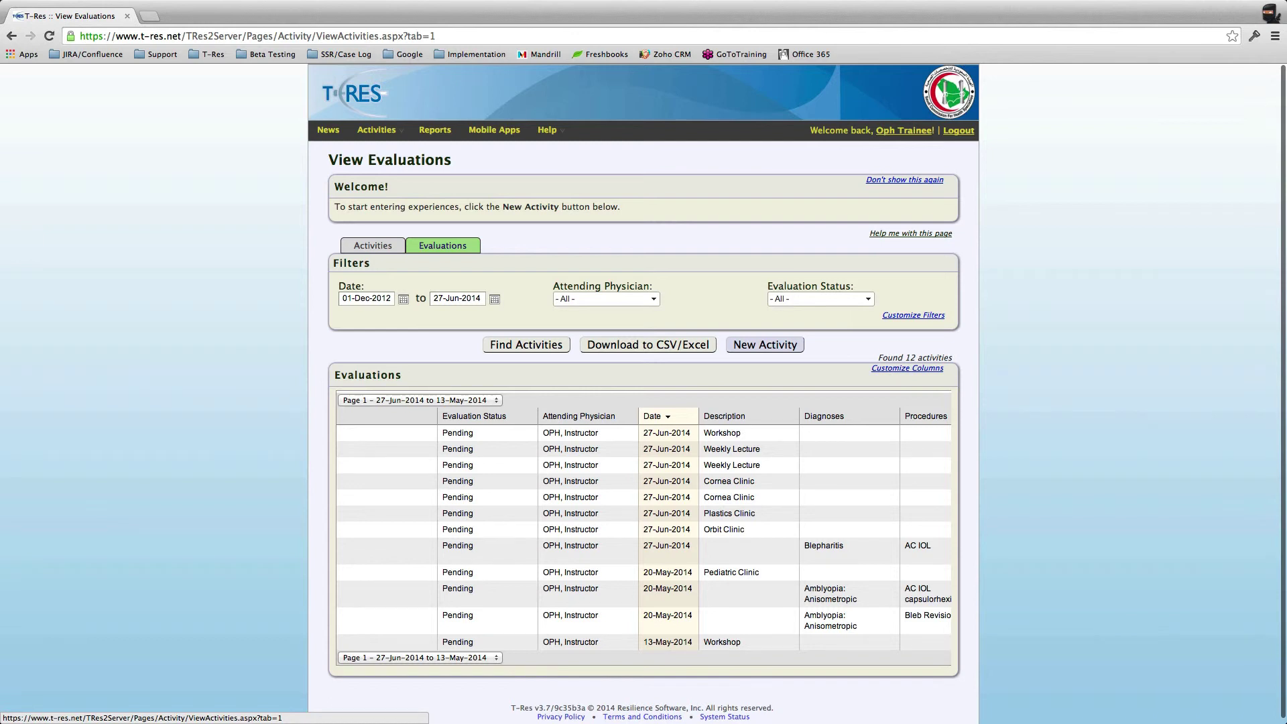
scroll(644, 389, down, 1)
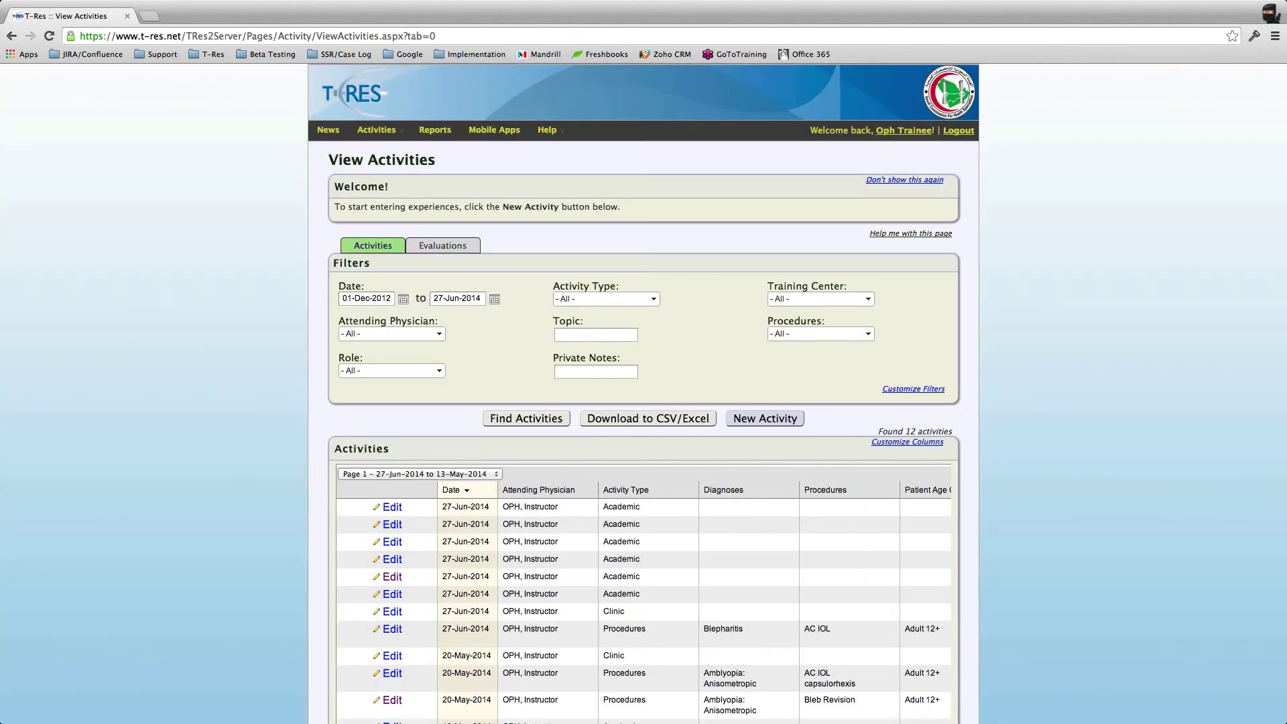
Step: Look over the activities list once more and open the Mobile Apps download page
scroll(644, 393, down, 3)
scroll(644, 393, up, 3)
scroll(644, 393, down, 1)
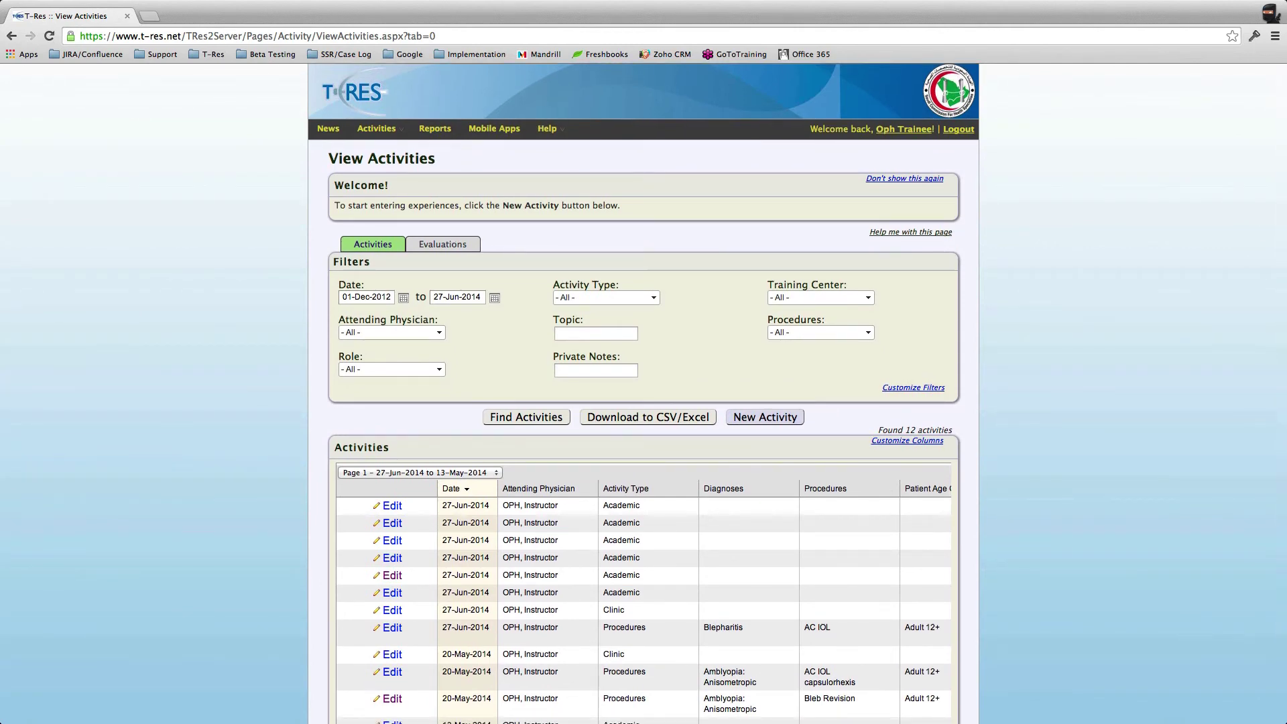
scroll(643, 393, down, 2)
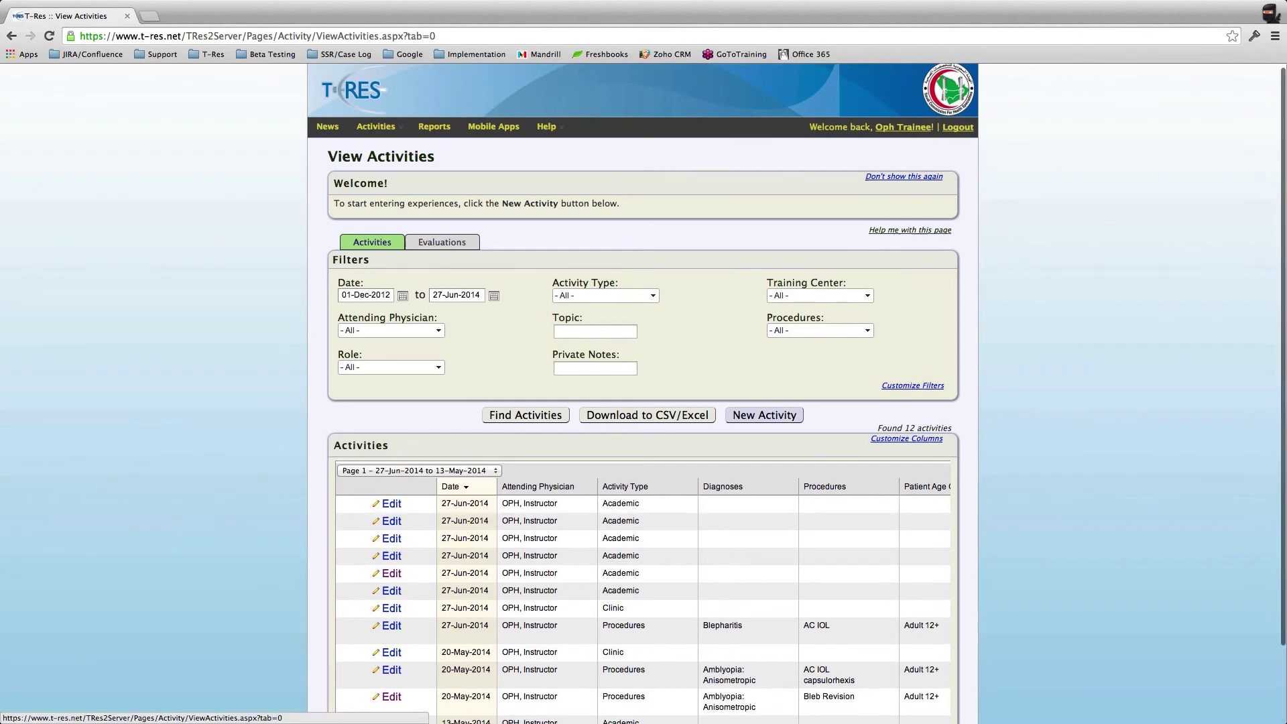
scroll(644, 393, up, 2)
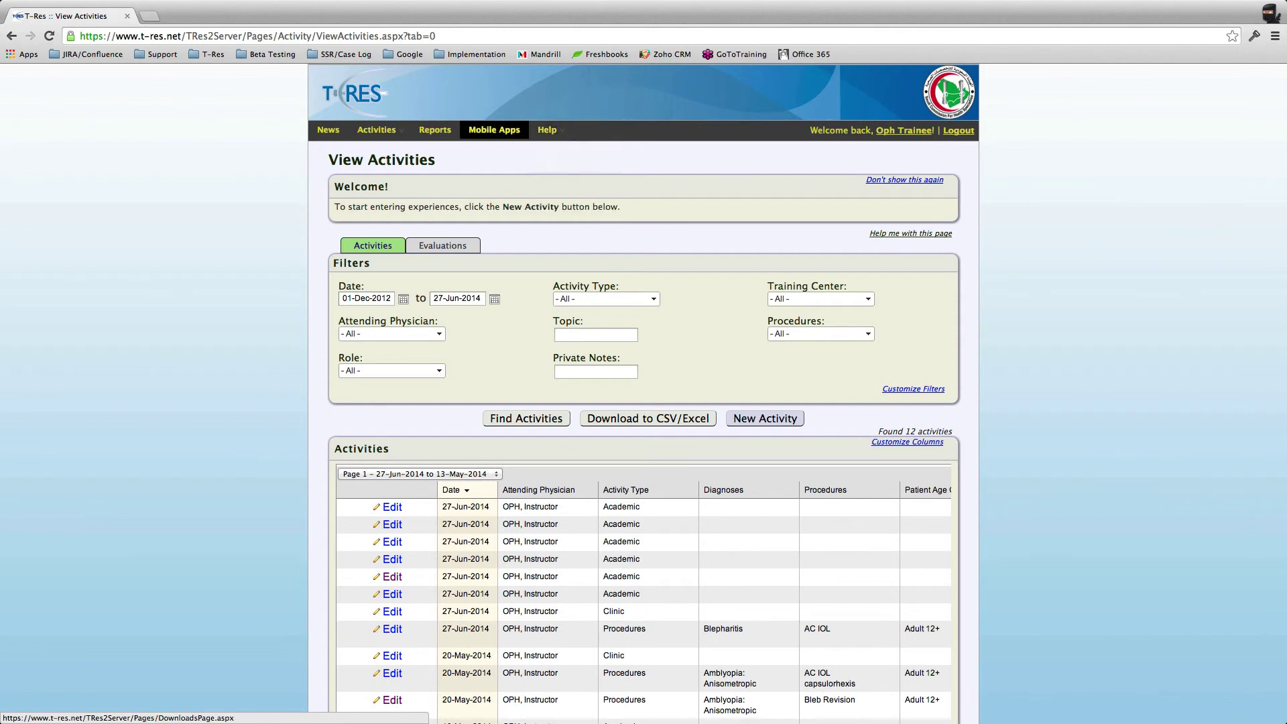
click(494, 129)
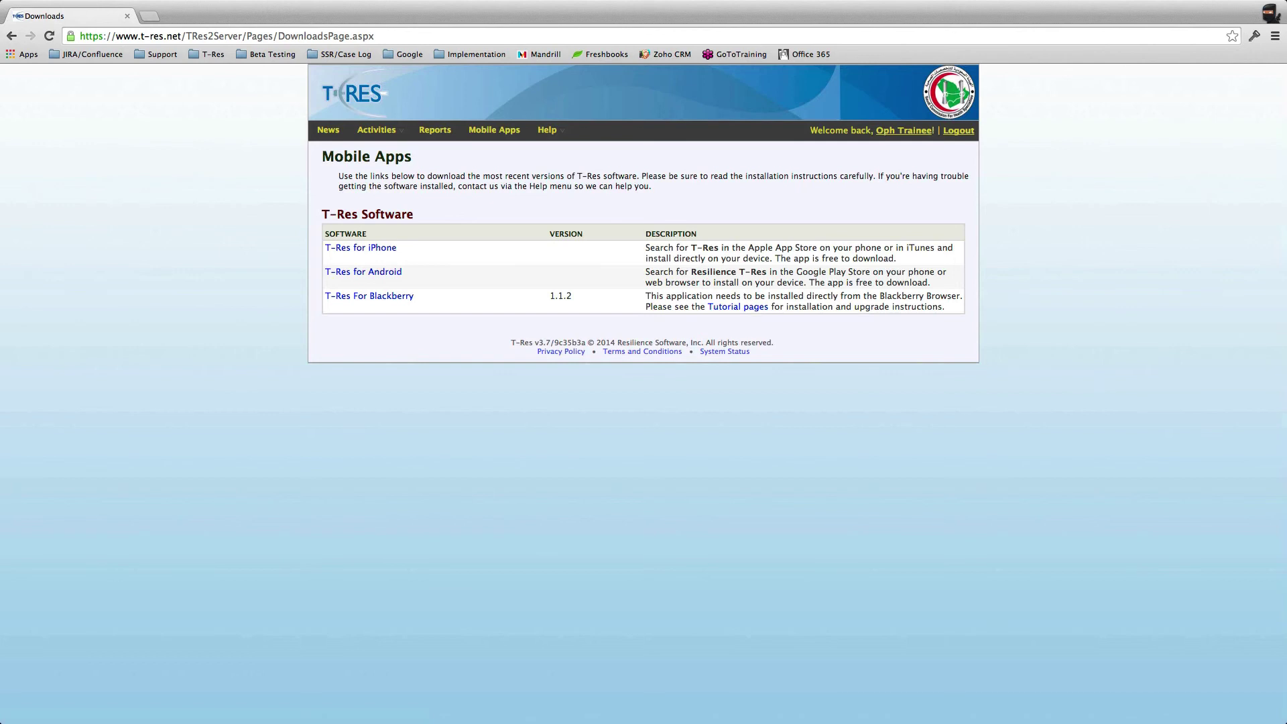
Step: Open the user preferences and examine the security, contact, regional, email and research disclaimer settings
mouse_move(547, 129)
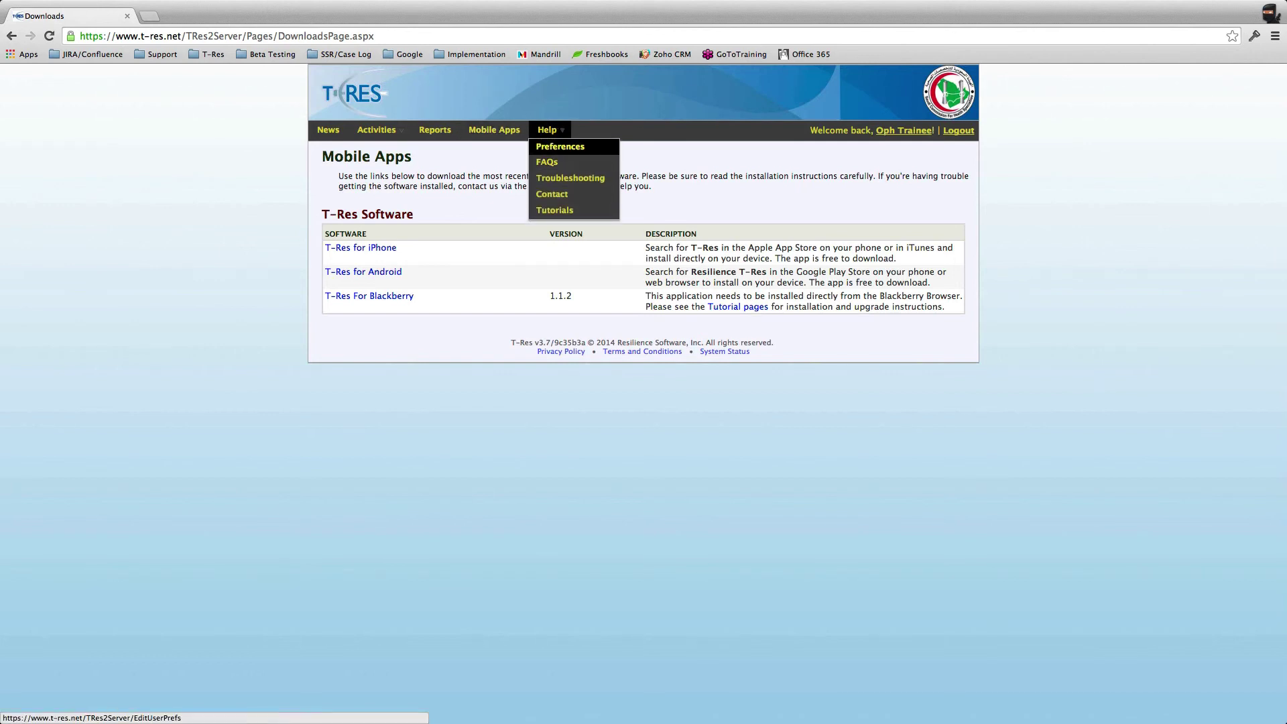
click(560, 146)
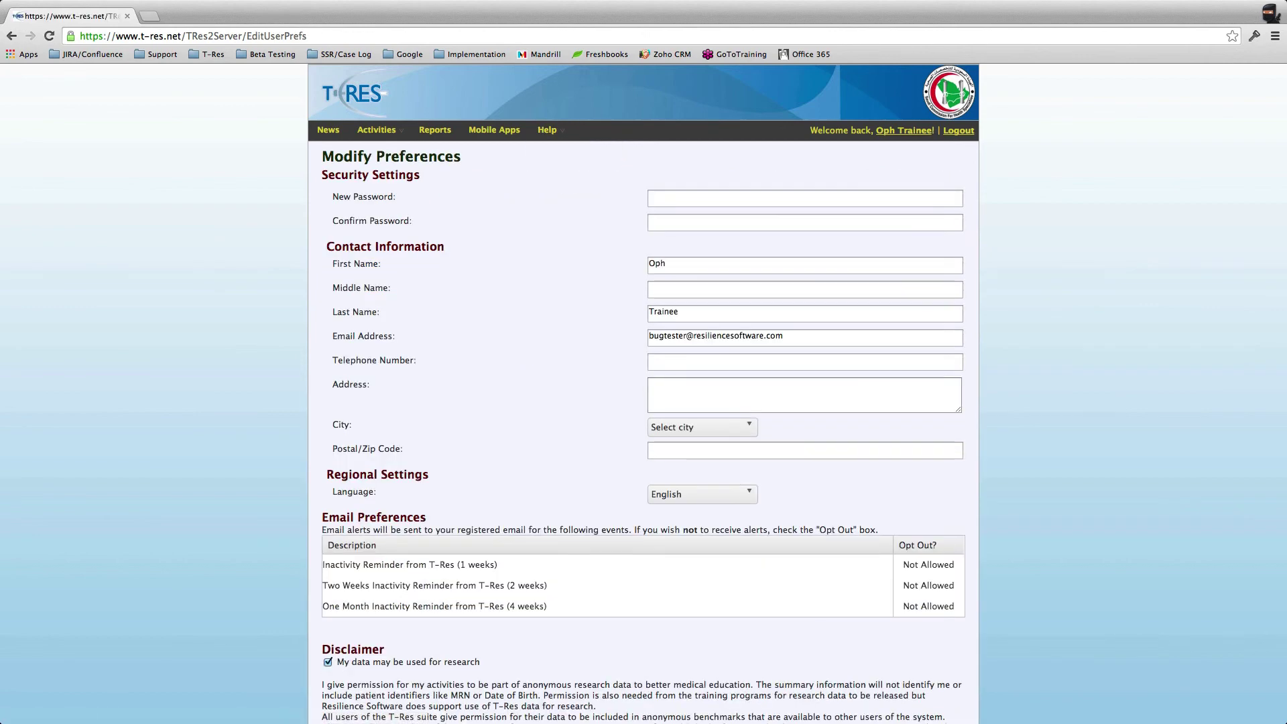
scroll(643, 392, down, 2)
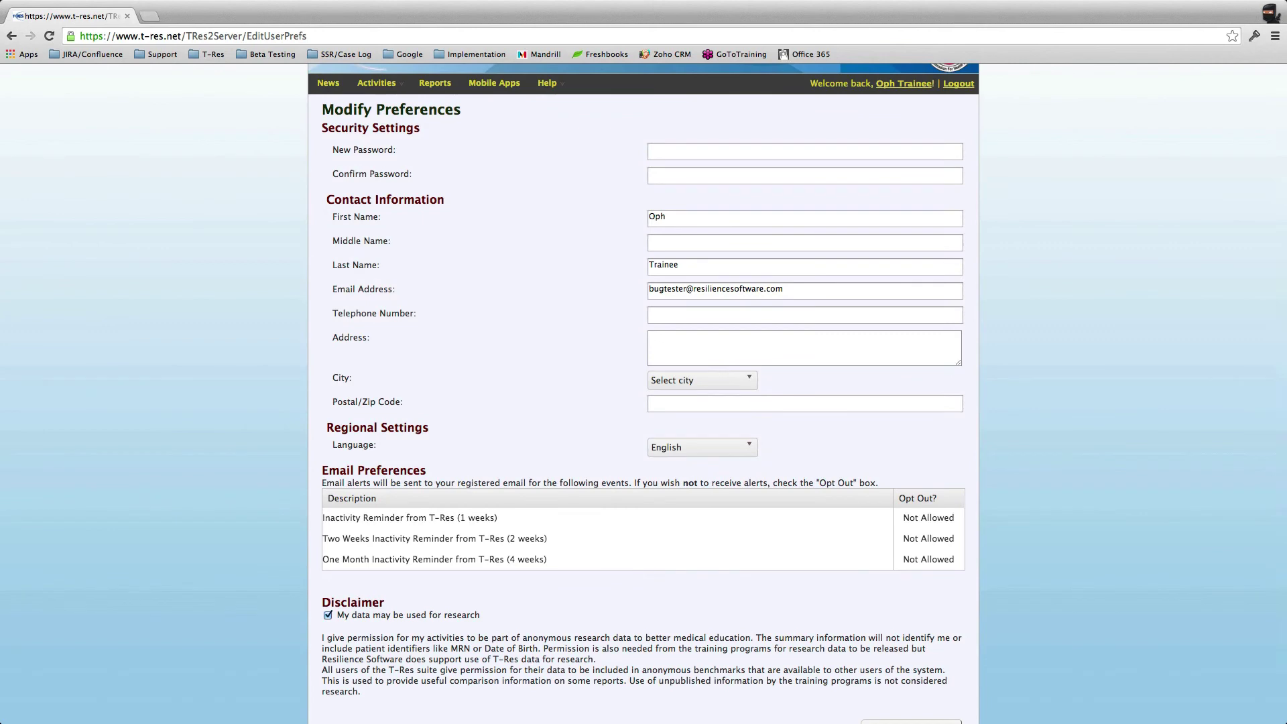
scroll(644, 393, down, 1)
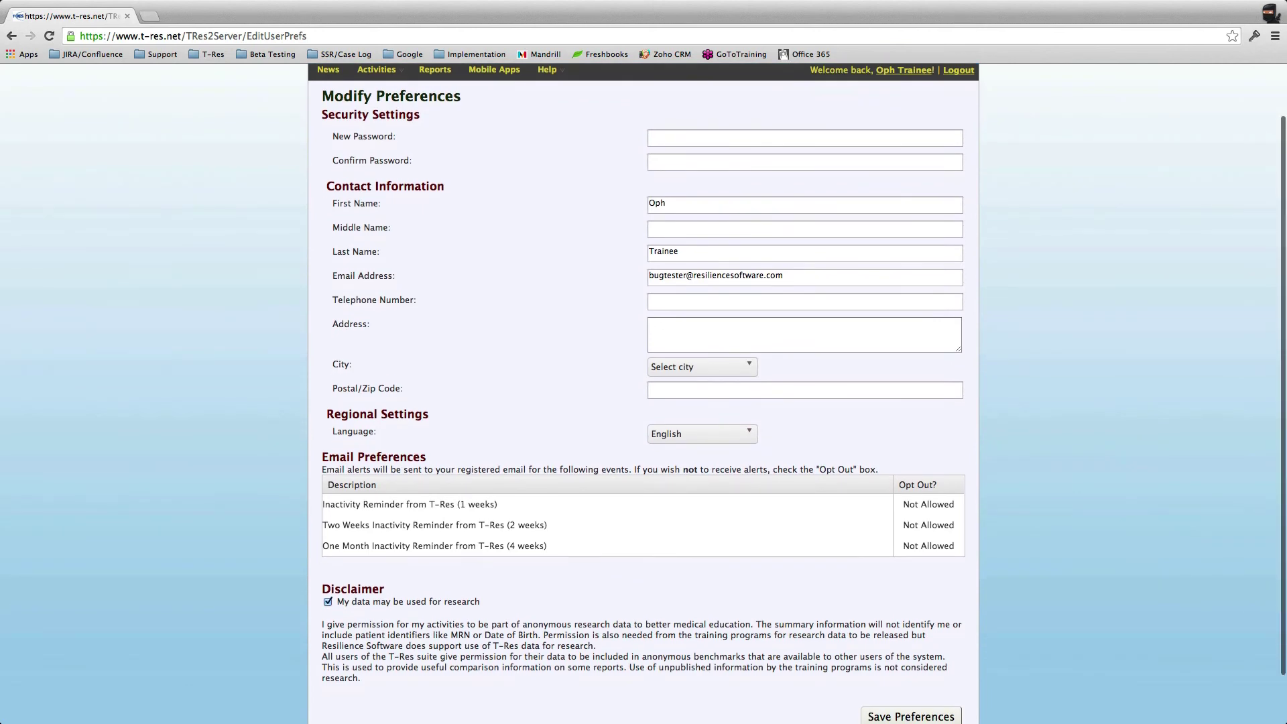
scroll(643, 392, up, 3)
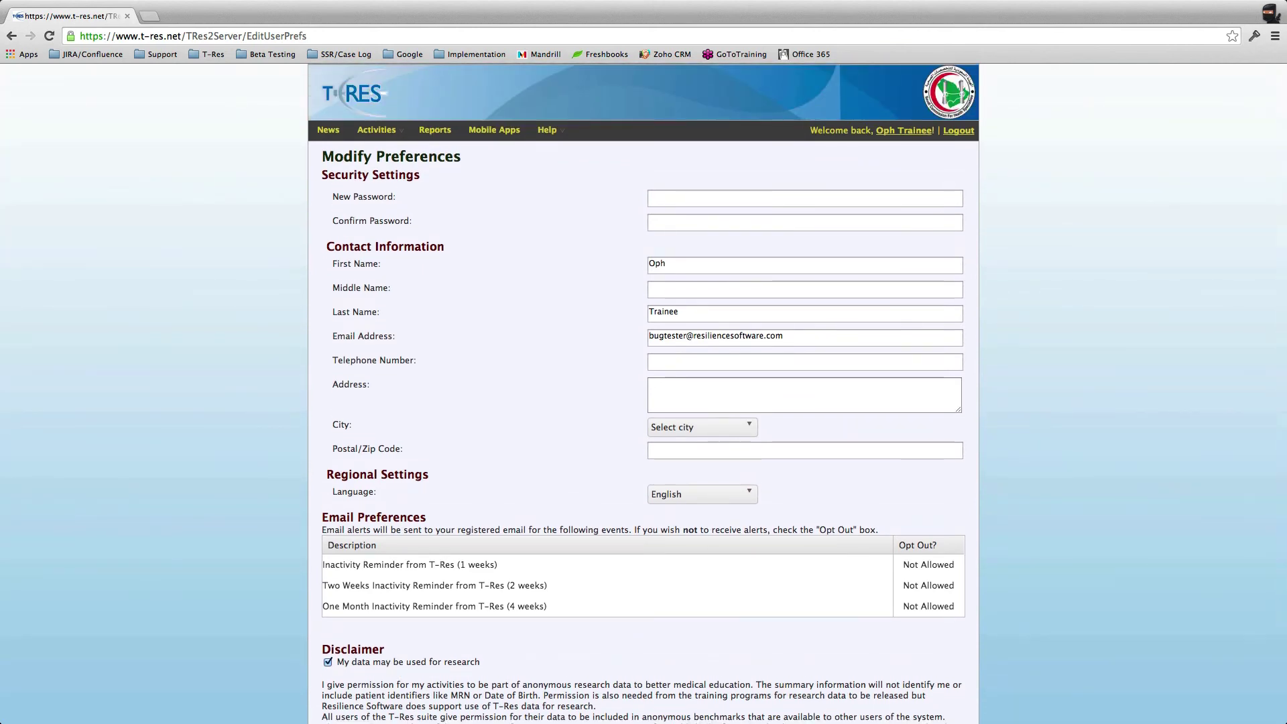
scroll(643, 392, down, 1)
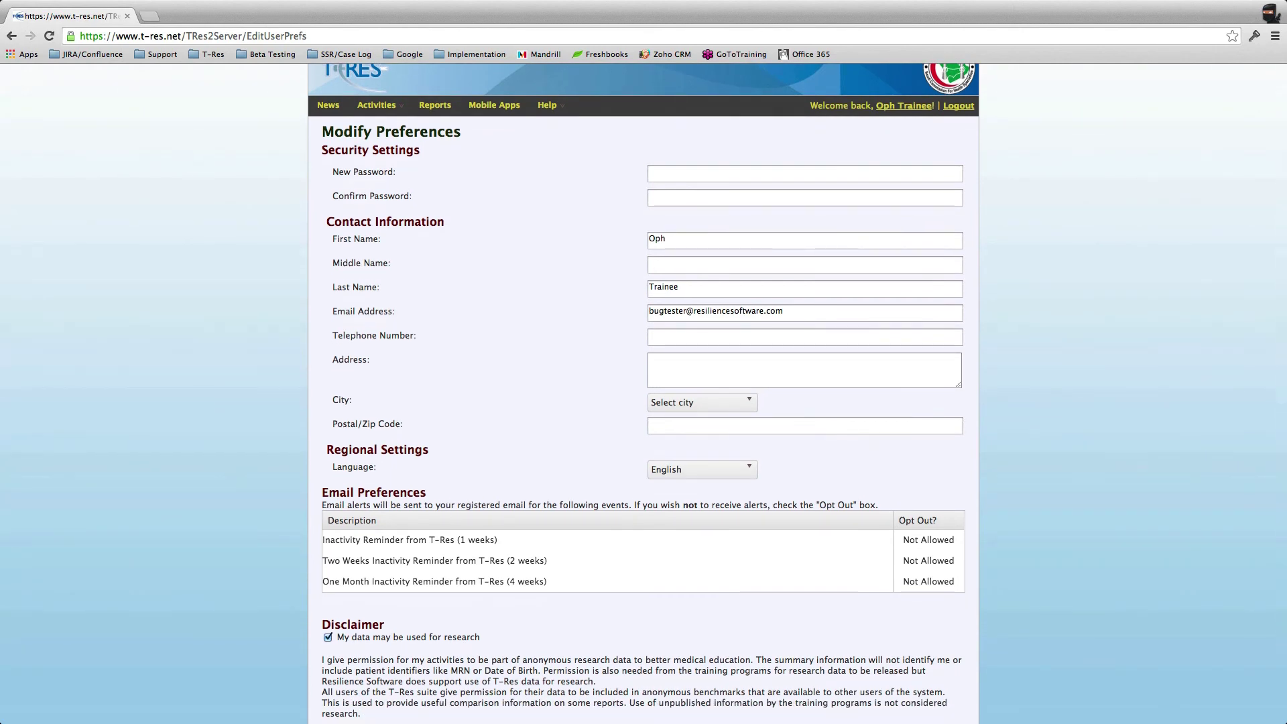
scroll(643, 393, up, 1)
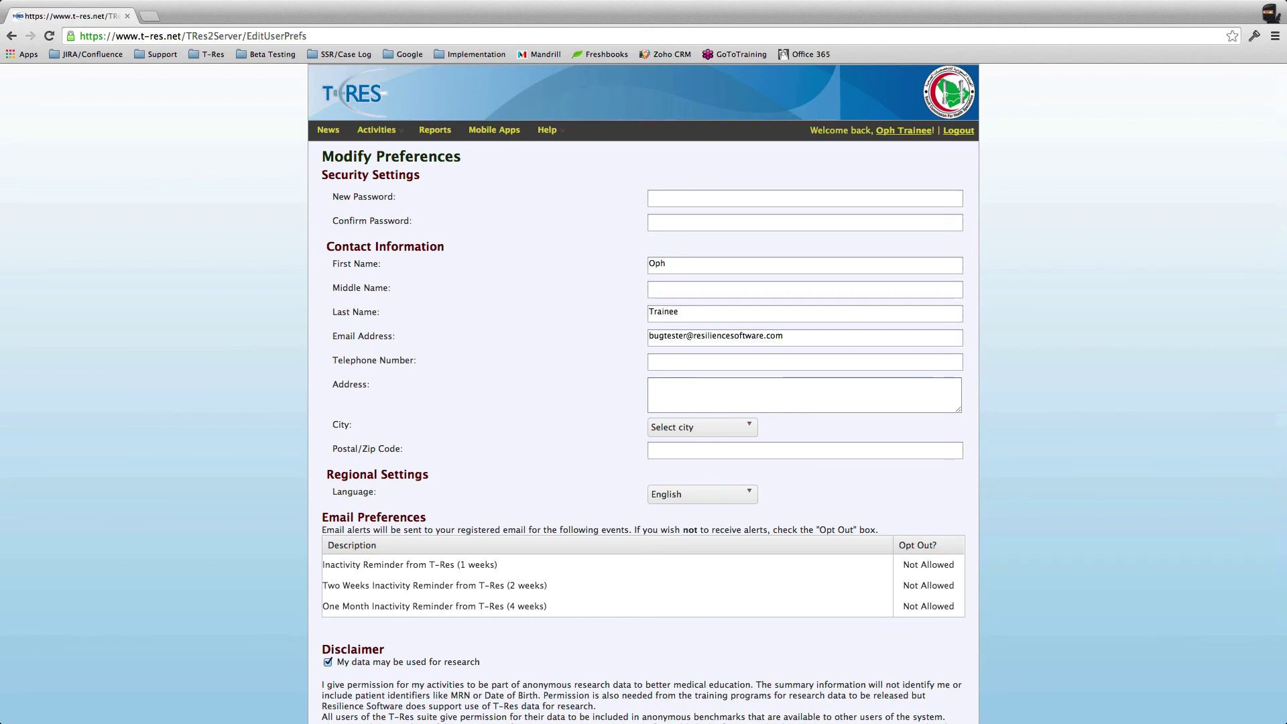
scroll(644, 402, down, 5)
scroll(643, 402, up, 5)
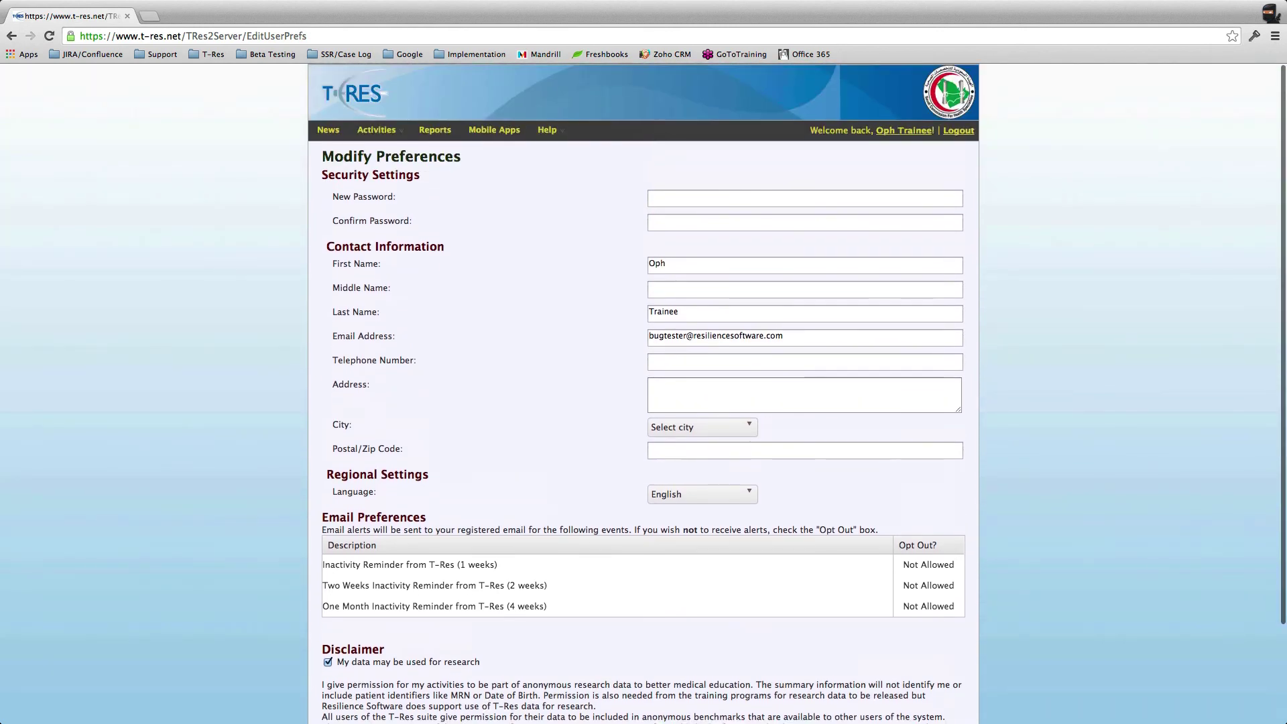
Step: Open the support contact page from the help options and return to the T-Res preferences page
mouse_move(547, 129)
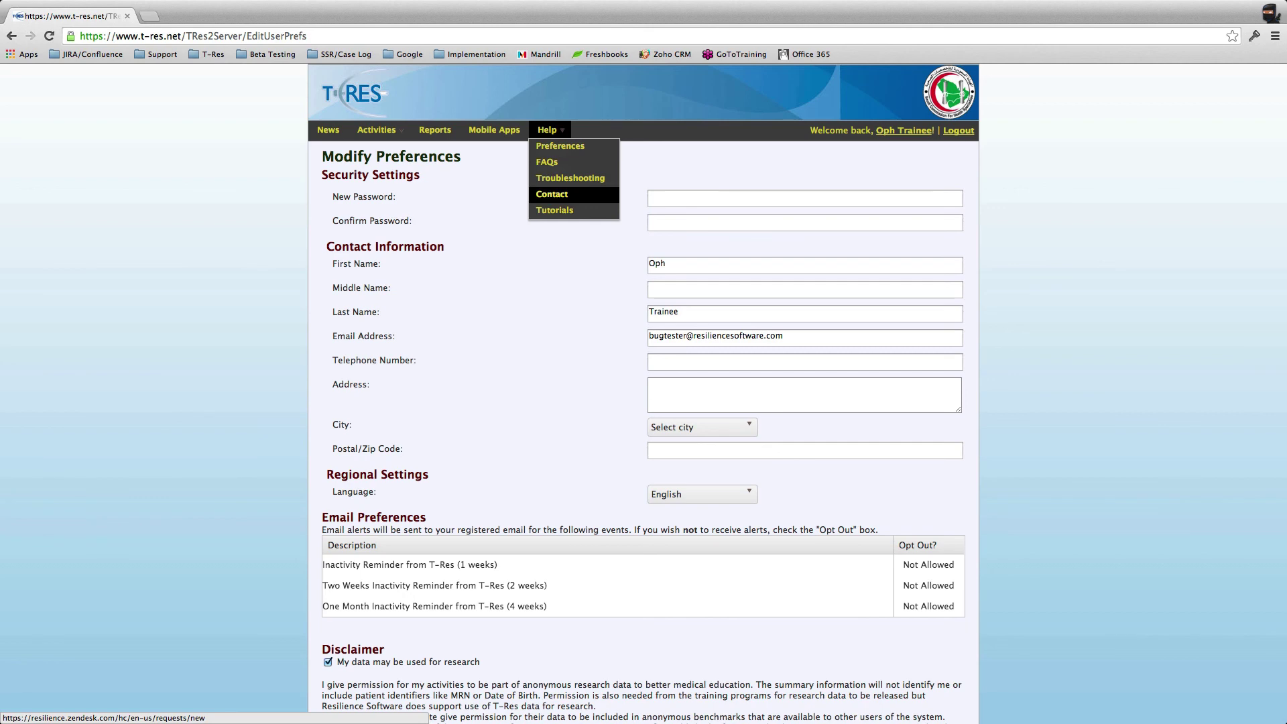
click(551, 194)
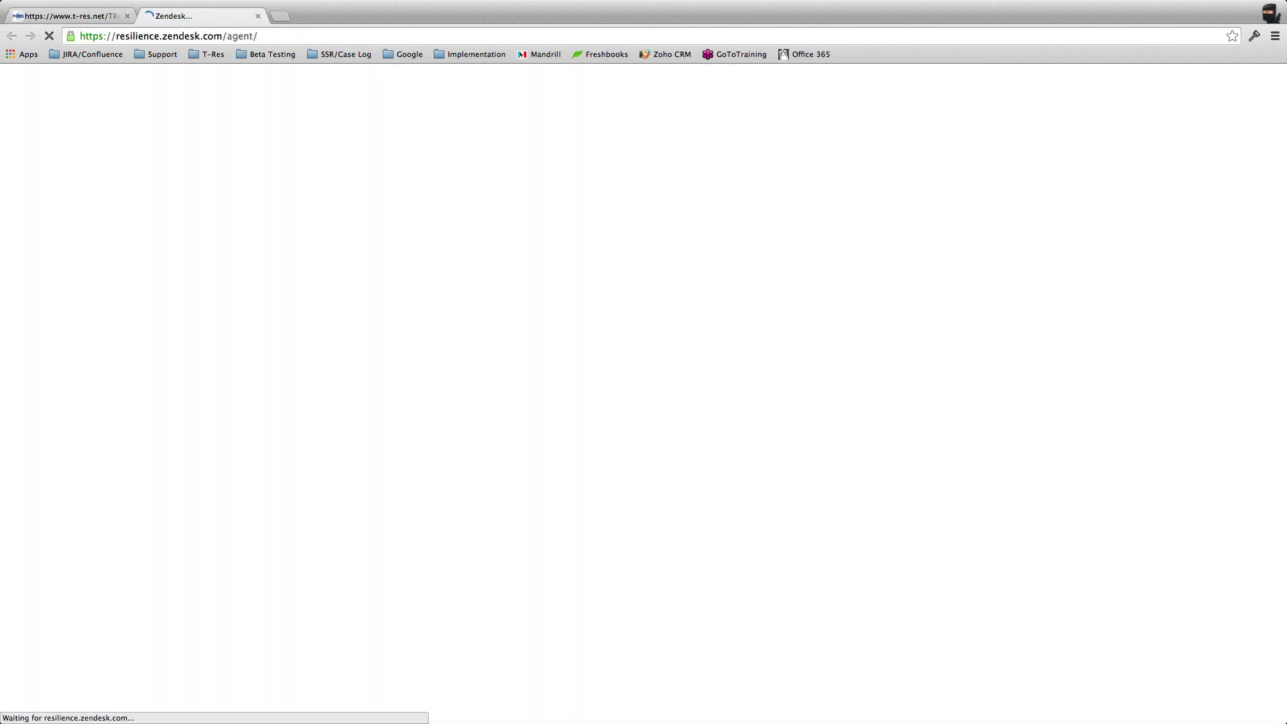
key(ctrl+shift+Tab)
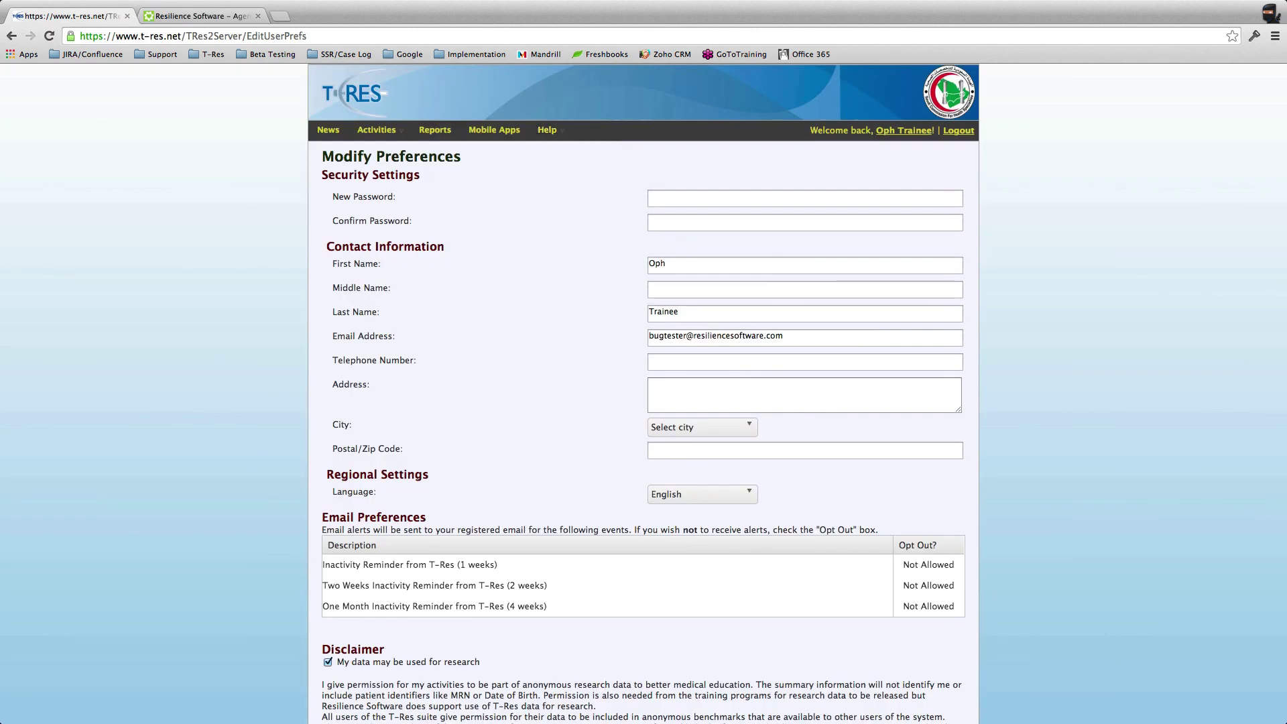
Step: Open the T-Res News page
mouse_move(546, 130)
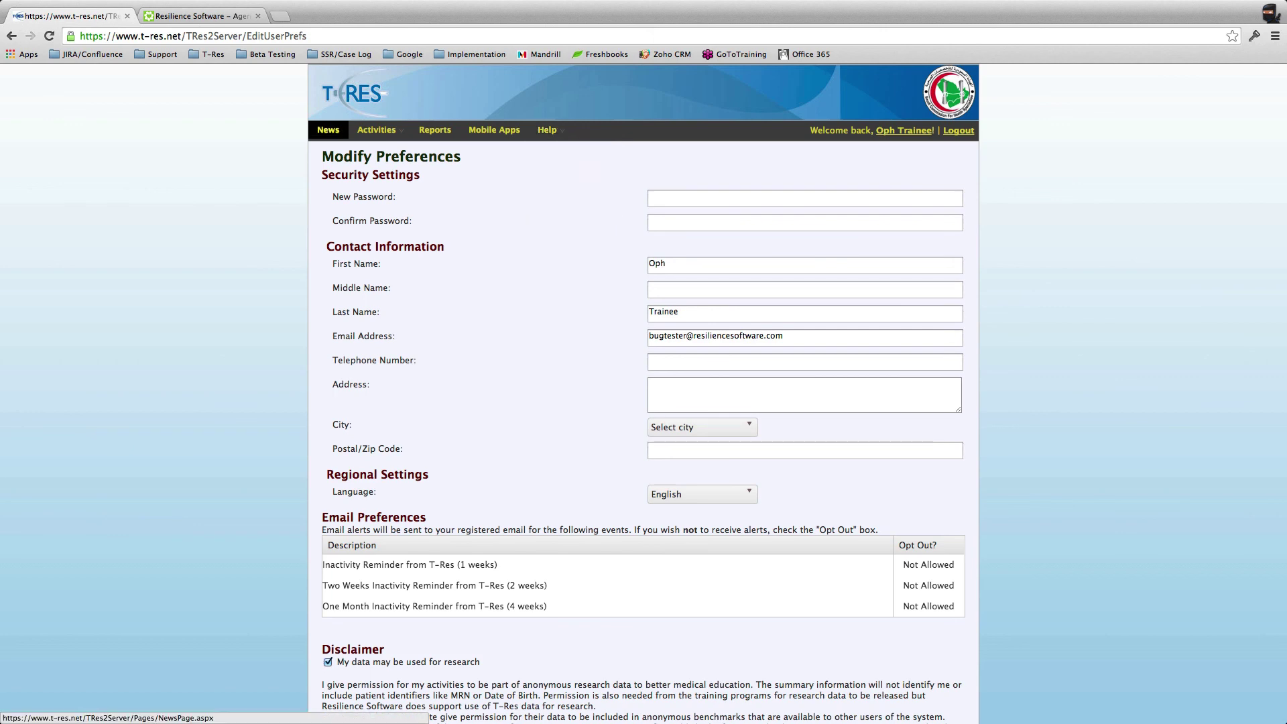
click(327, 130)
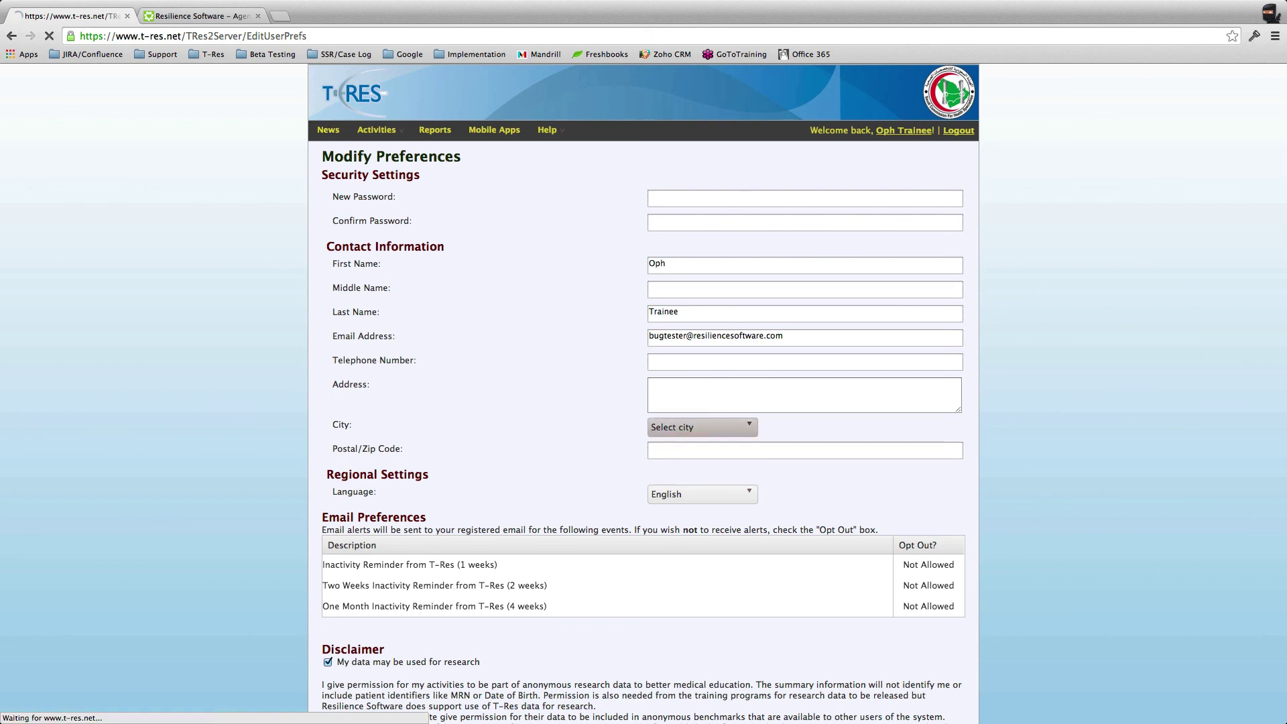